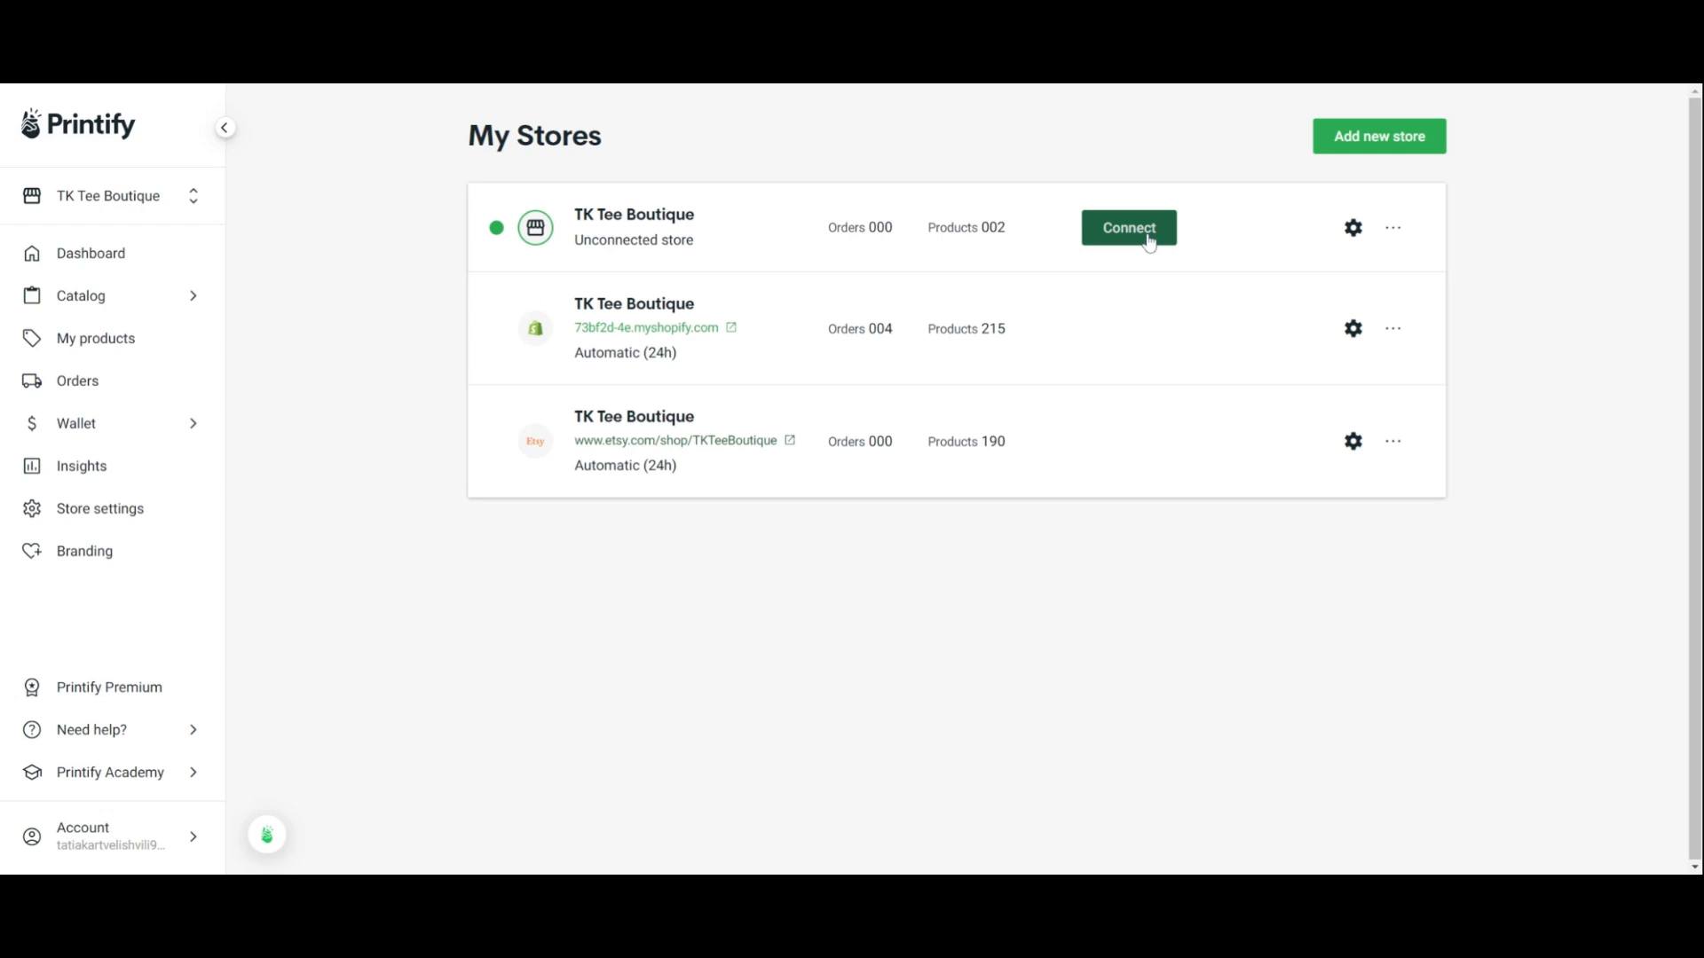
# Try to connect the unconnected TK Tee Boutique store to Etsy from the sales channel page
pyautogui.moveTo(1693, 165)
pyautogui.mouseDown()
pyautogui.moveTo(1693, 191)
pyautogui.moveTo(1693, 177)
pyautogui.mouseUp()
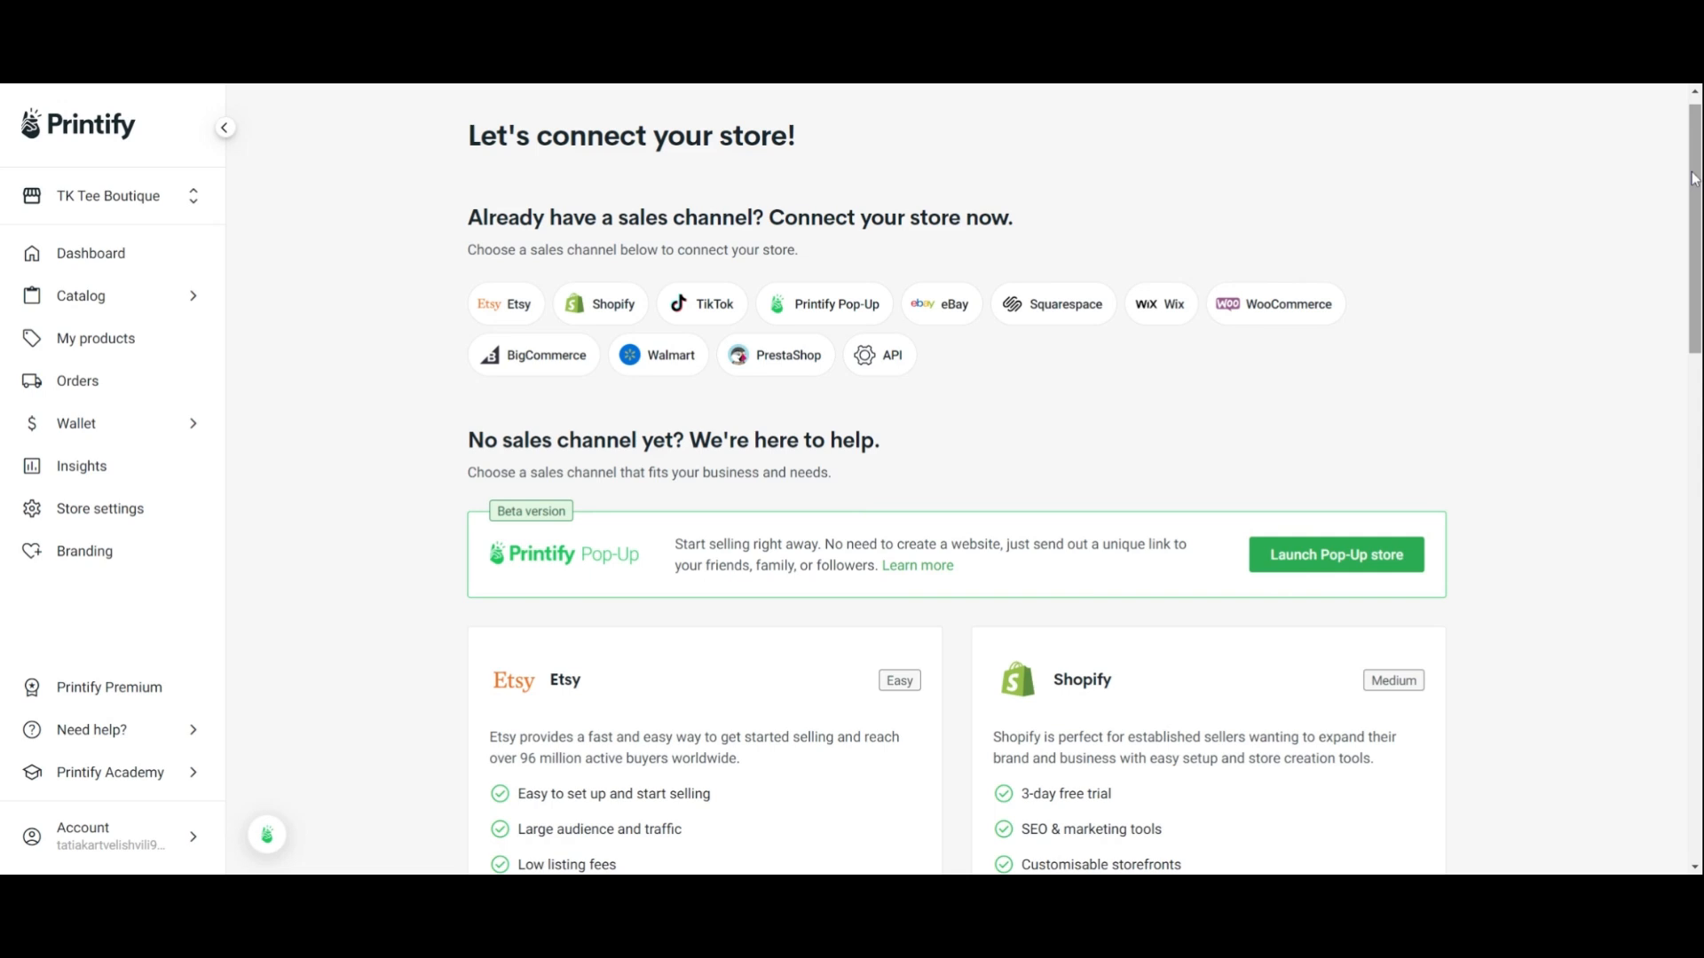
pyautogui.scroll(-3, 1536, 197)
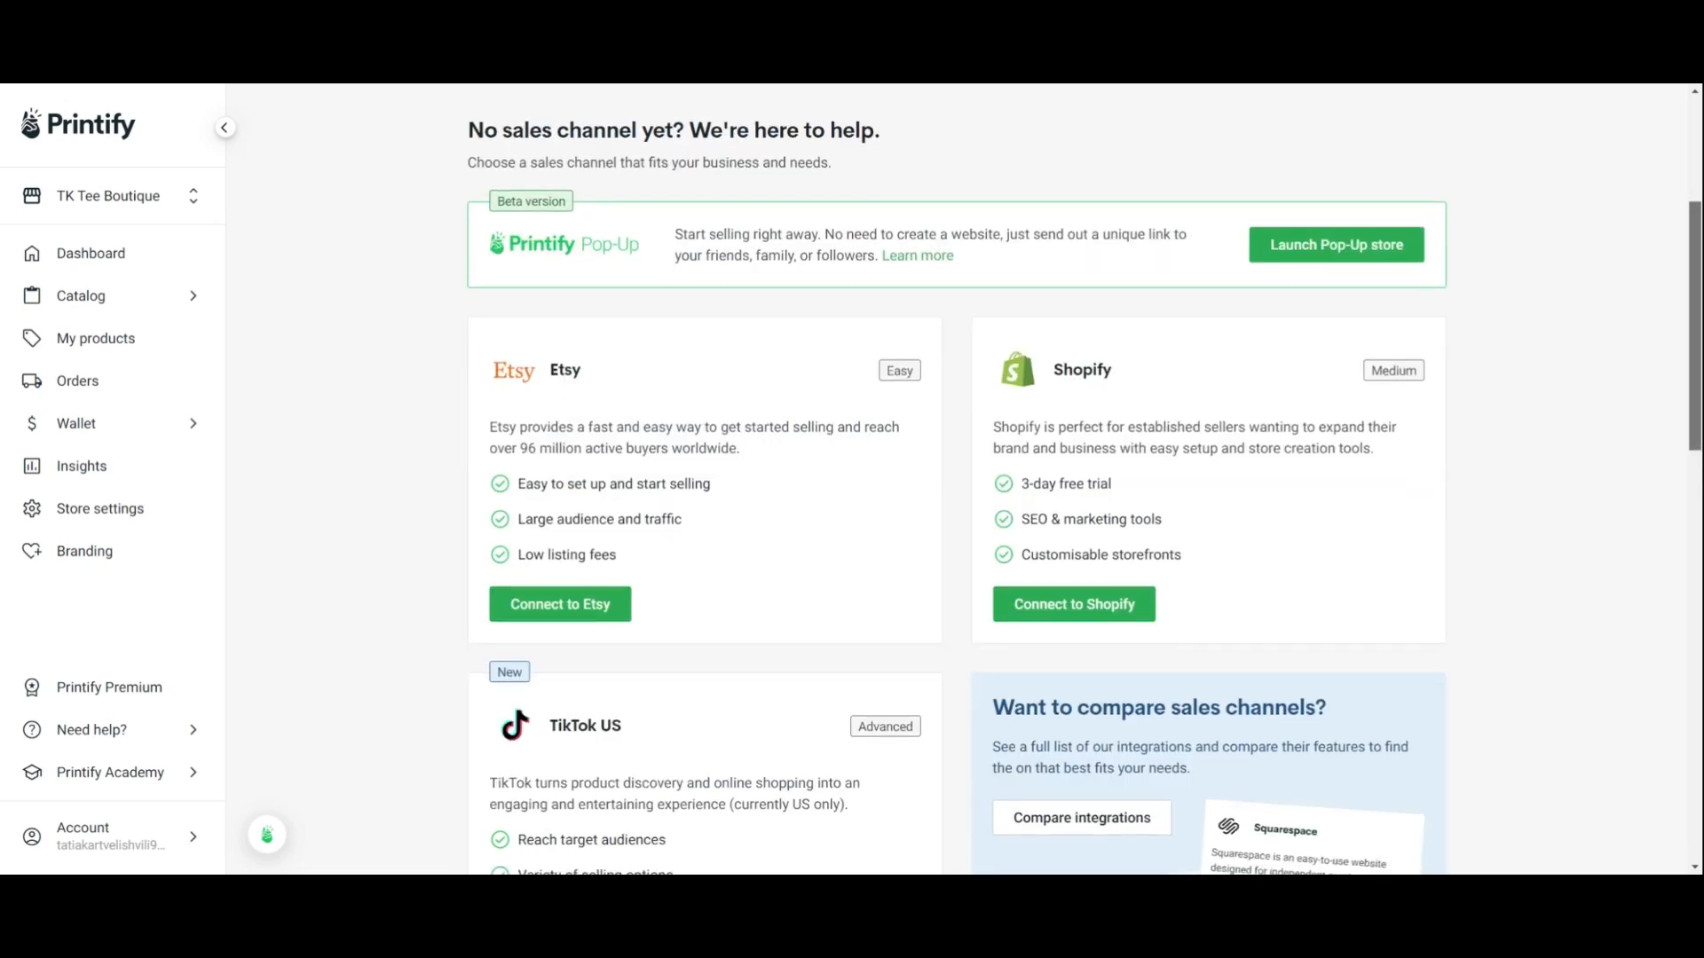
pyautogui.click(568, 622)
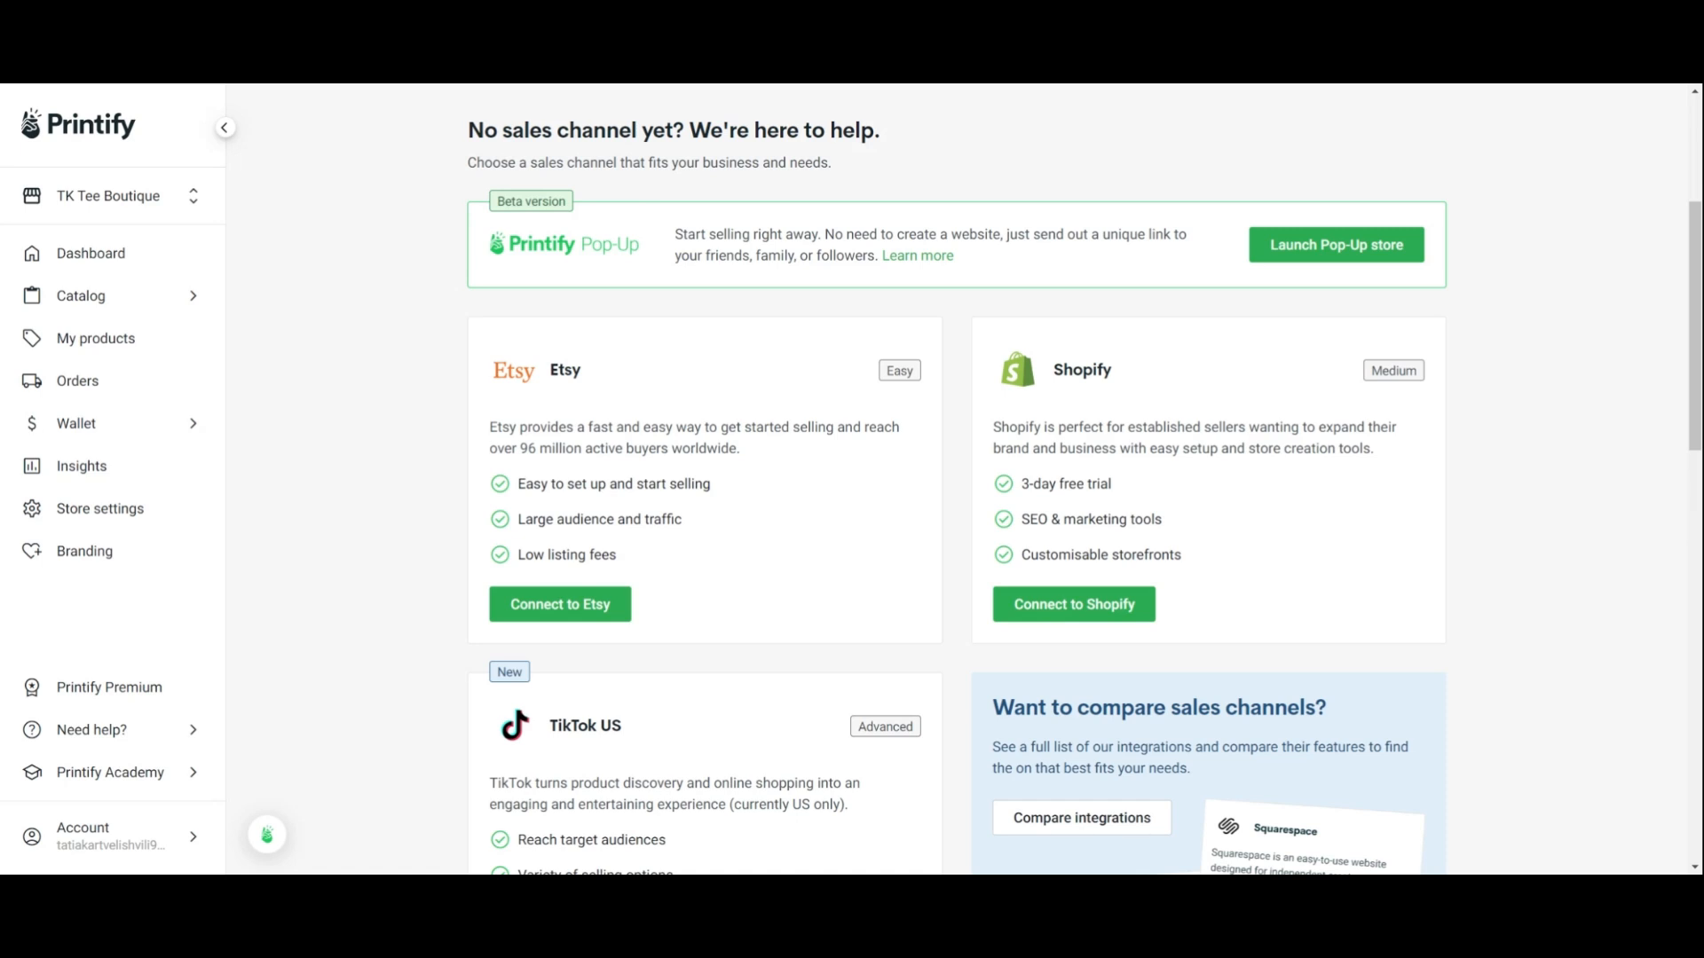
# Open the store settings and view the store name and ship-from address tabs
pyautogui.click(142, 512)
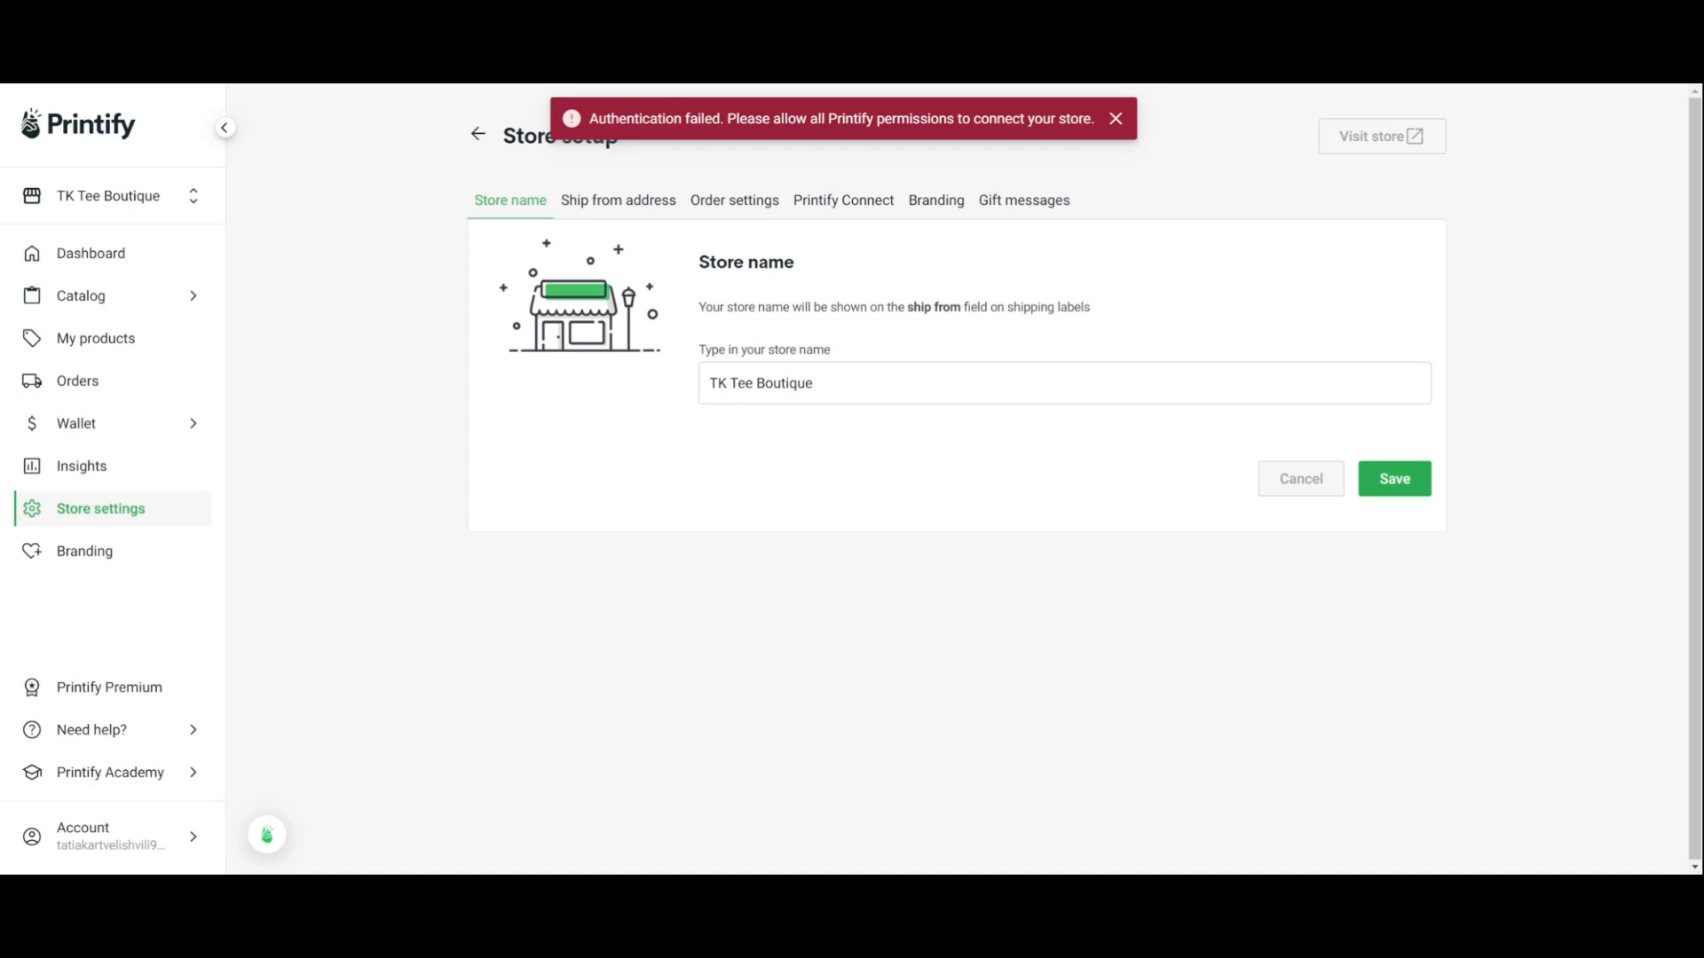
pyautogui.click(763, 382)
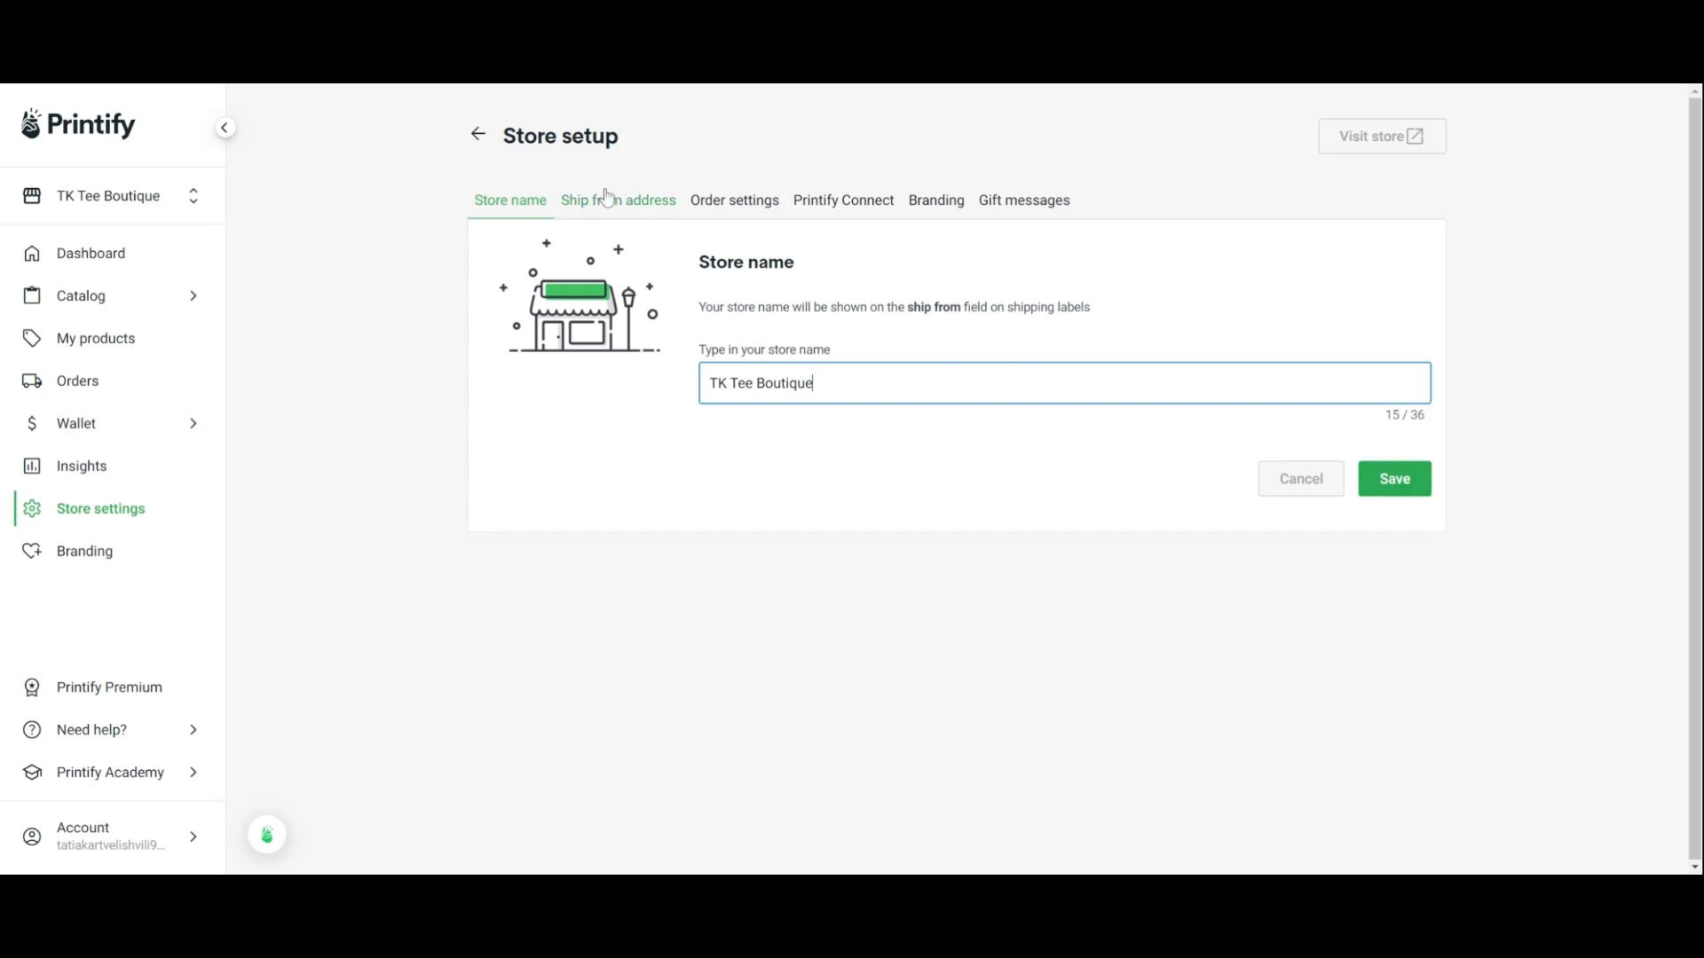
pyautogui.click(631, 215)
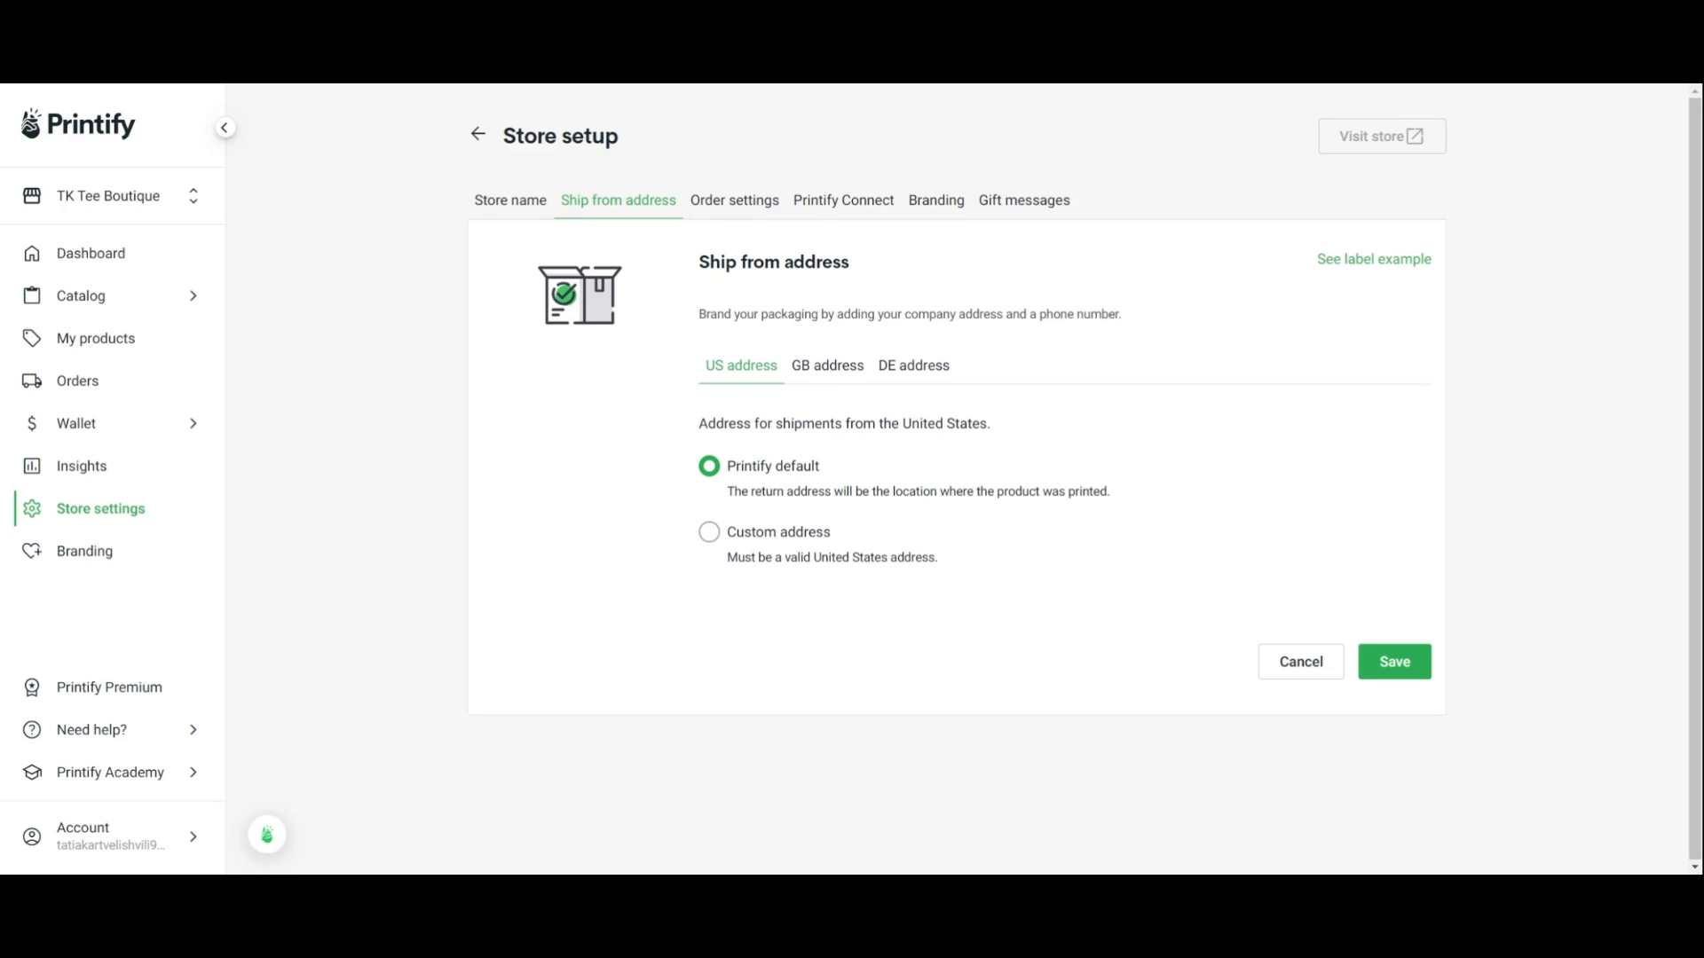
# Review the order settings for order routing, order approval and tracking notifications
pyautogui.click(765, 211)
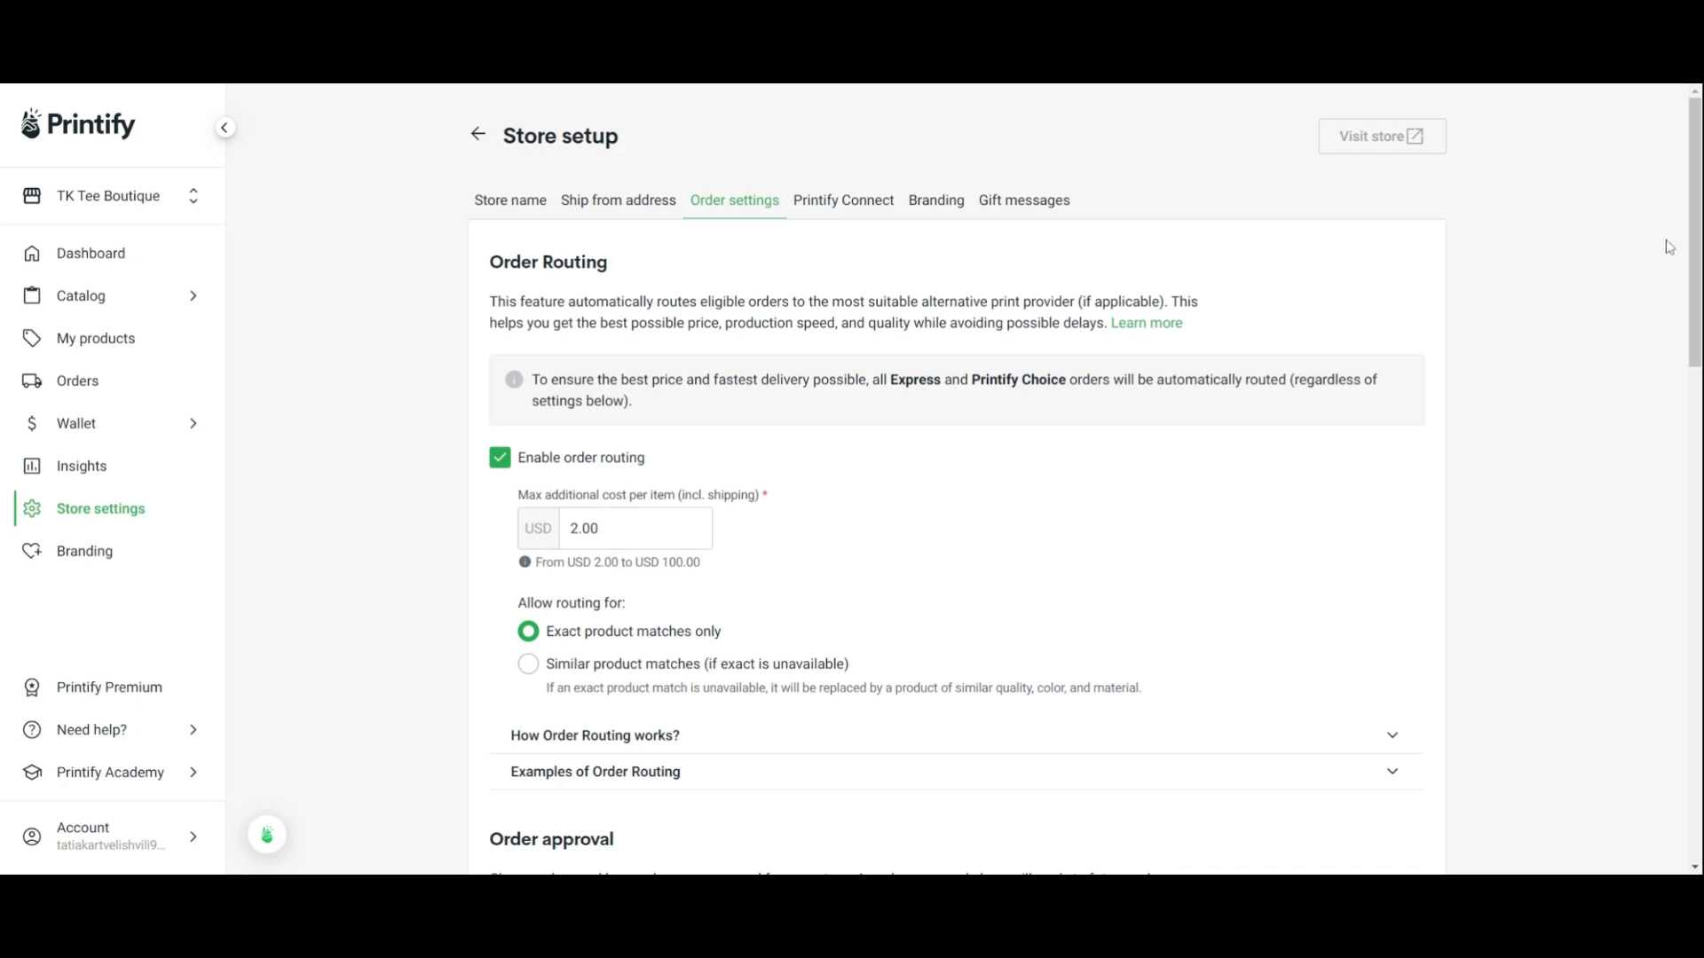
pyautogui.moveTo(1693, 227); pyautogui.dragTo(1693, 262)
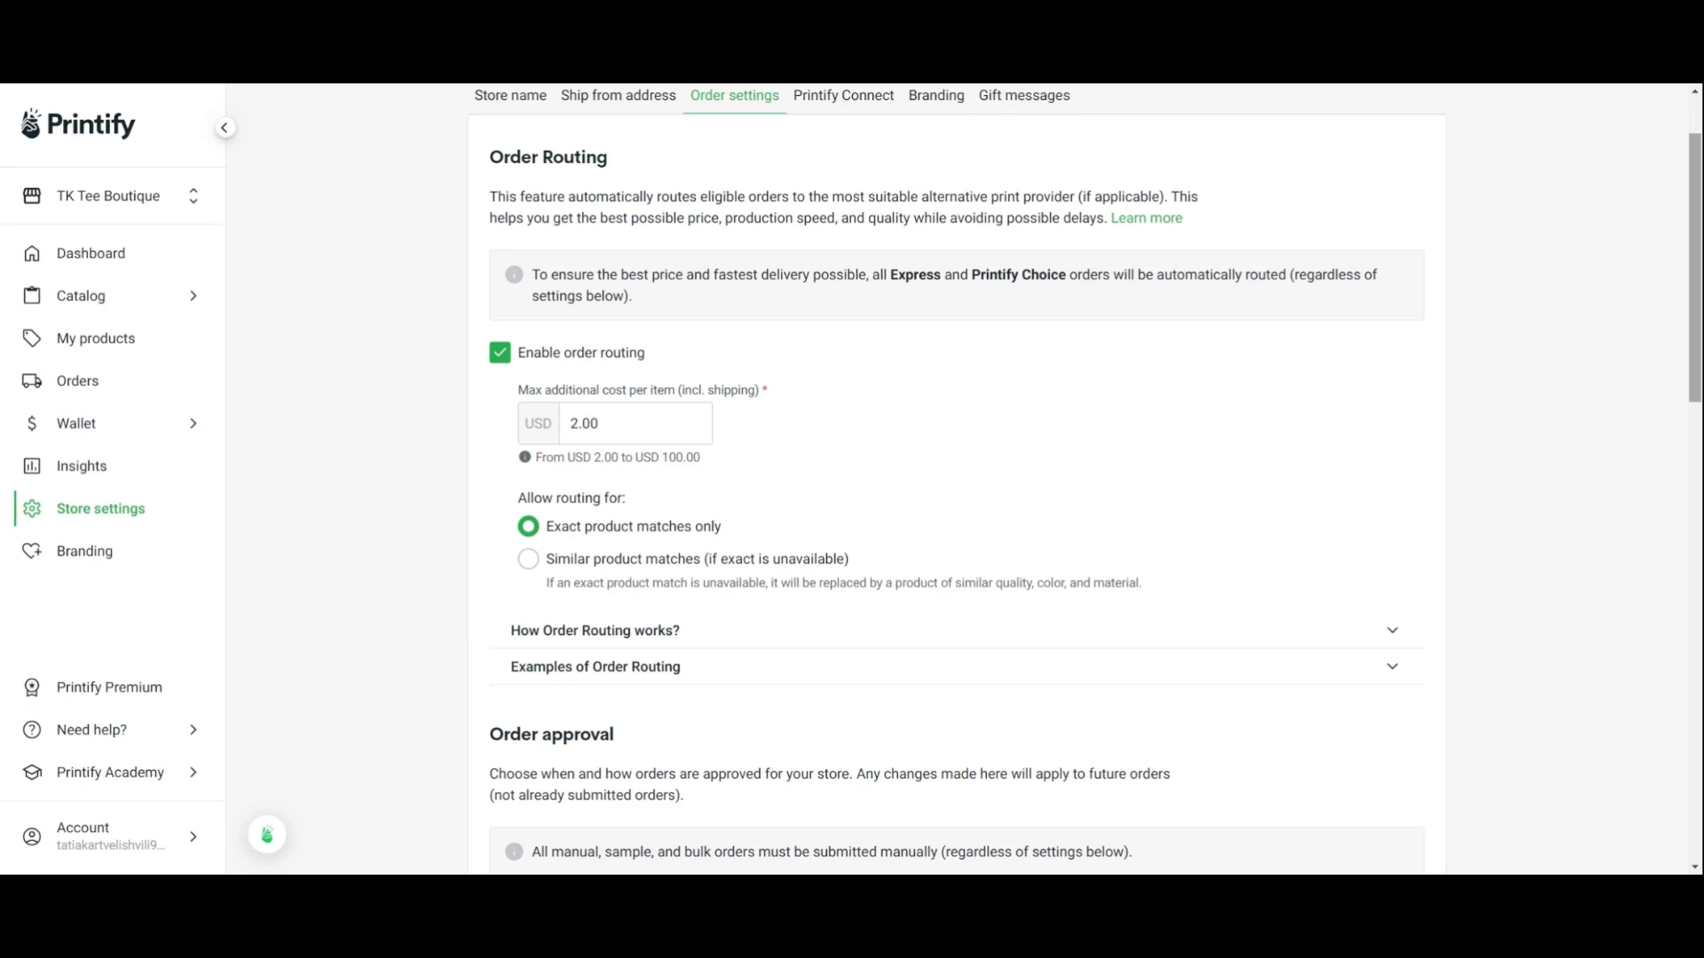
pyautogui.moveTo(1695, 328); pyautogui.dragTo(1695, 442)
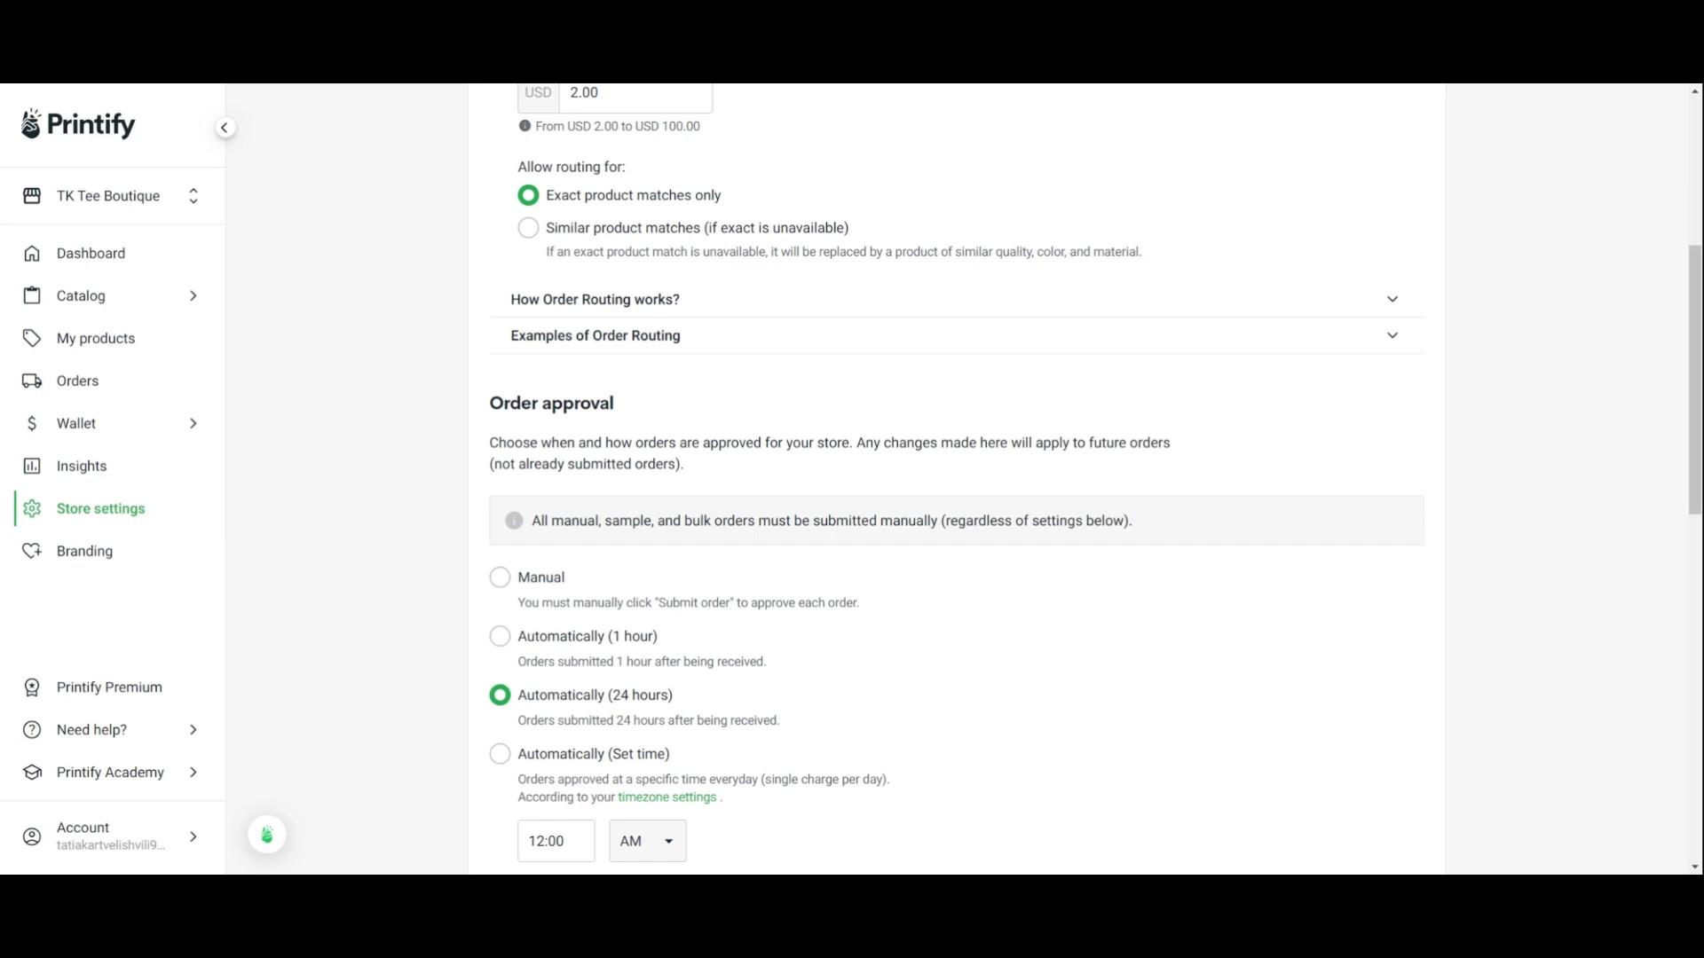
pyautogui.moveTo(1695, 388); pyautogui.dragTo(1695, 507)
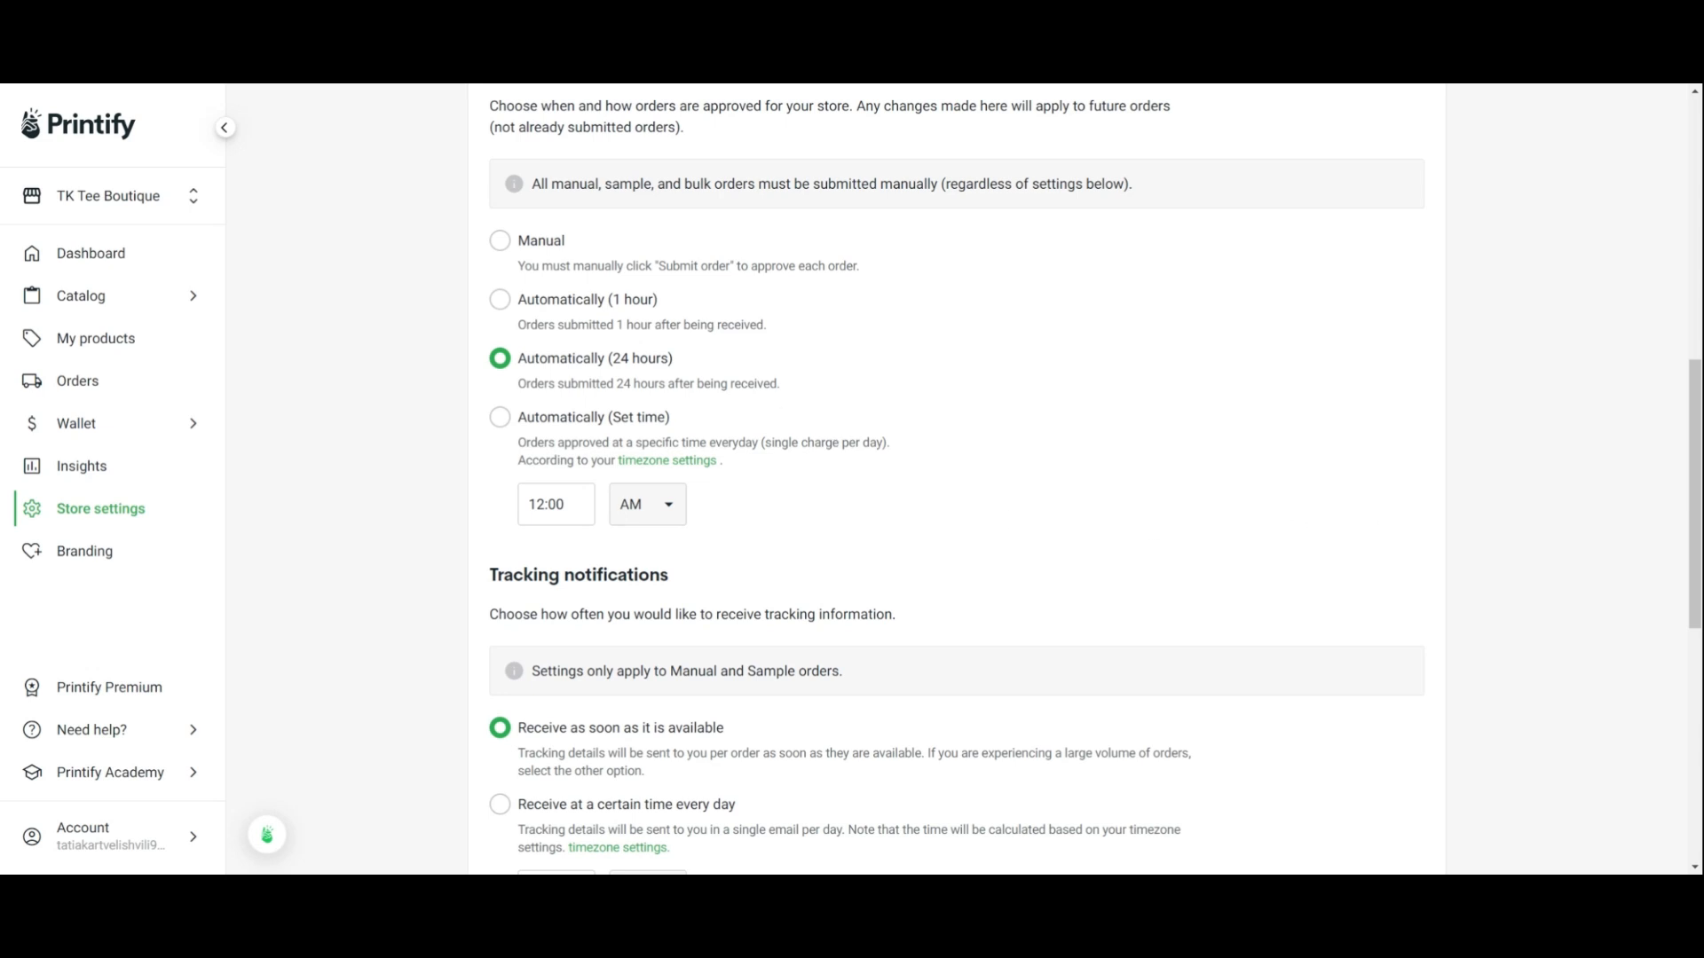
pyautogui.moveTo(1695, 409); pyautogui.dragTo(1694, 524)
# Open the men's T-shirts catalog and browse the available products
pyautogui.moveTo(113, 296)
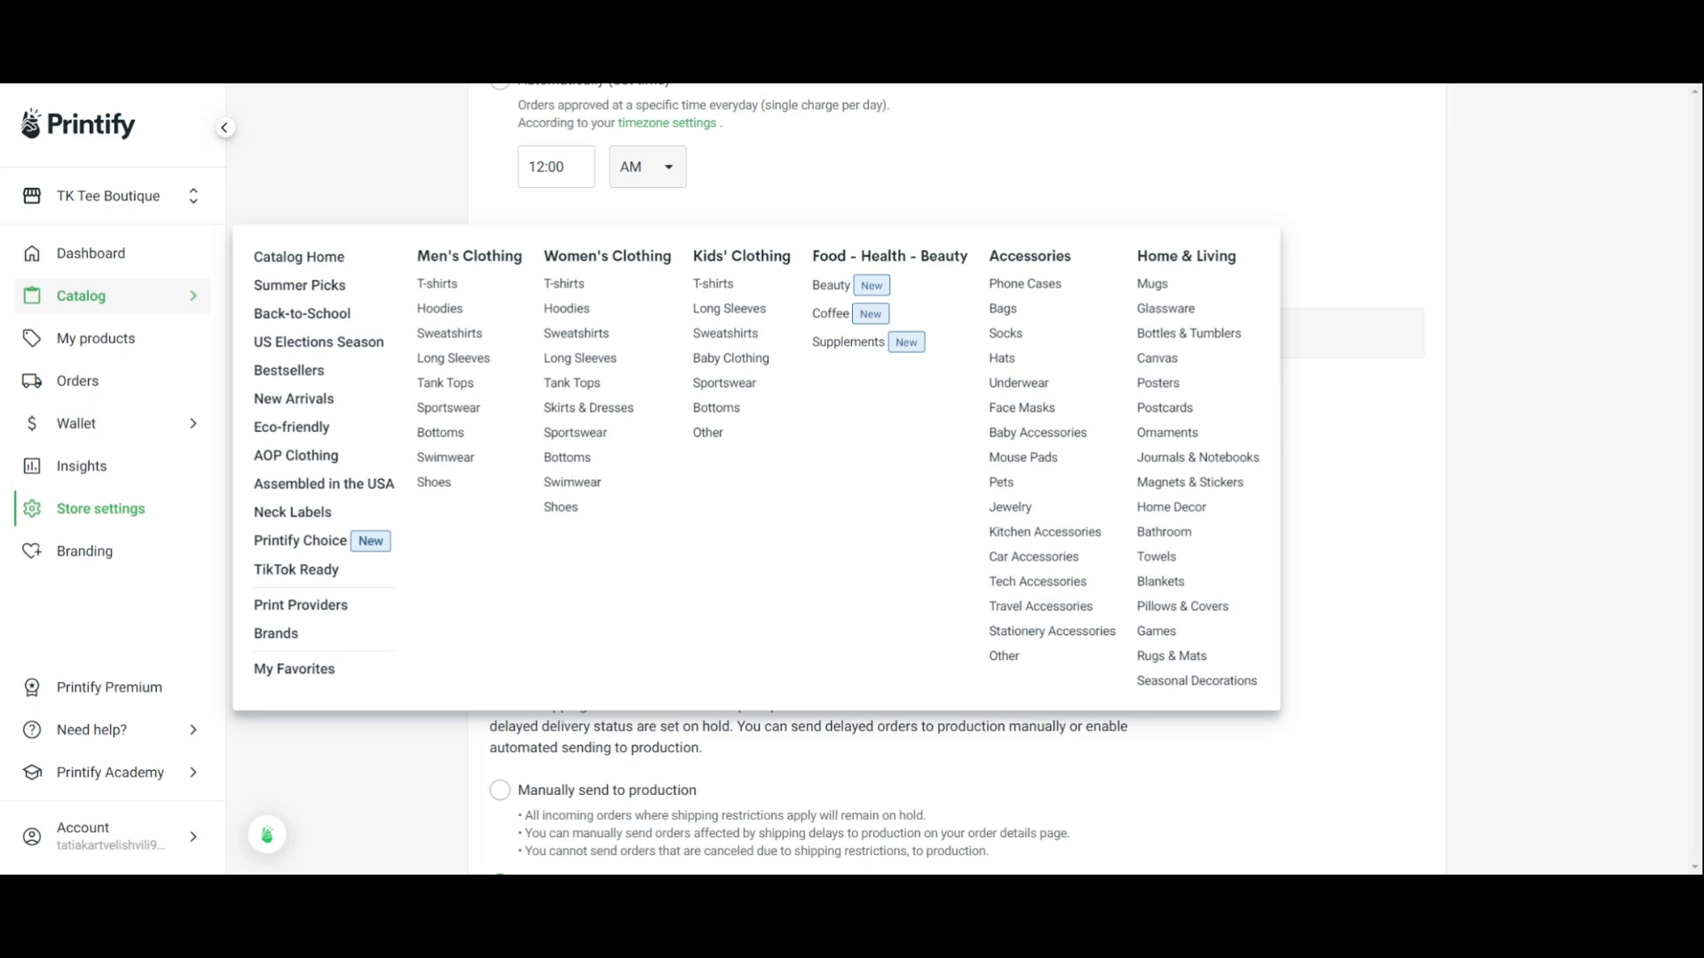
pyautogui.click(438, 284)
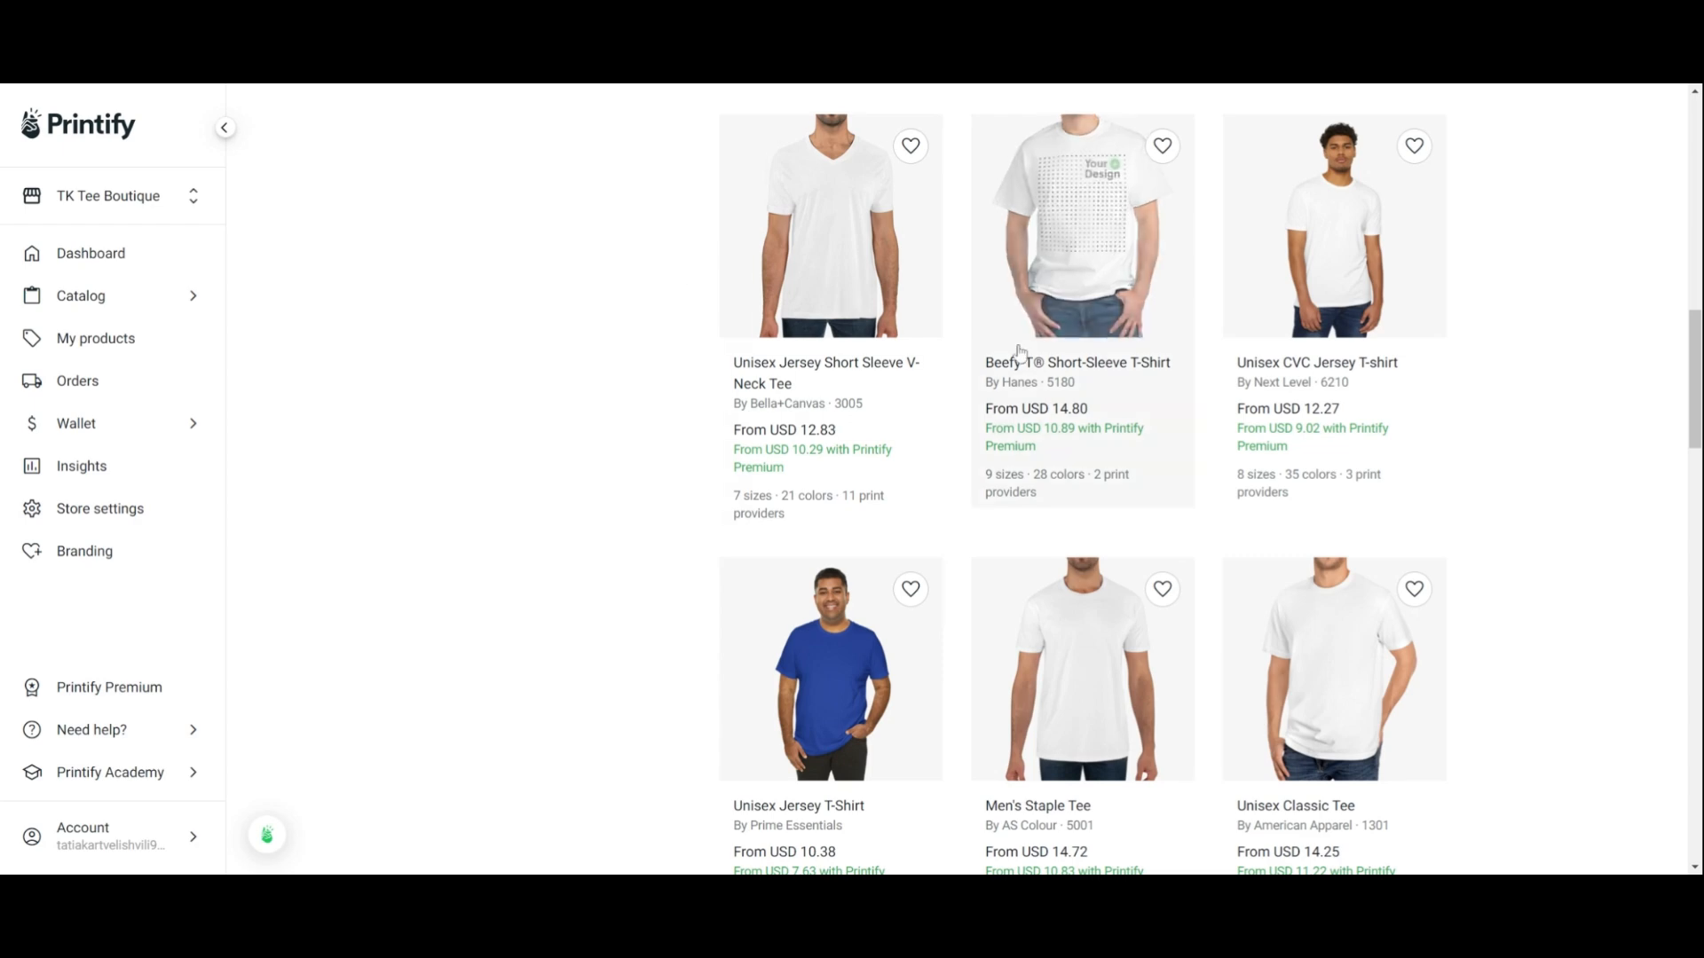
pyautogui.moveTo(1694, 346); pyautogui.dragTo(1661, 157)
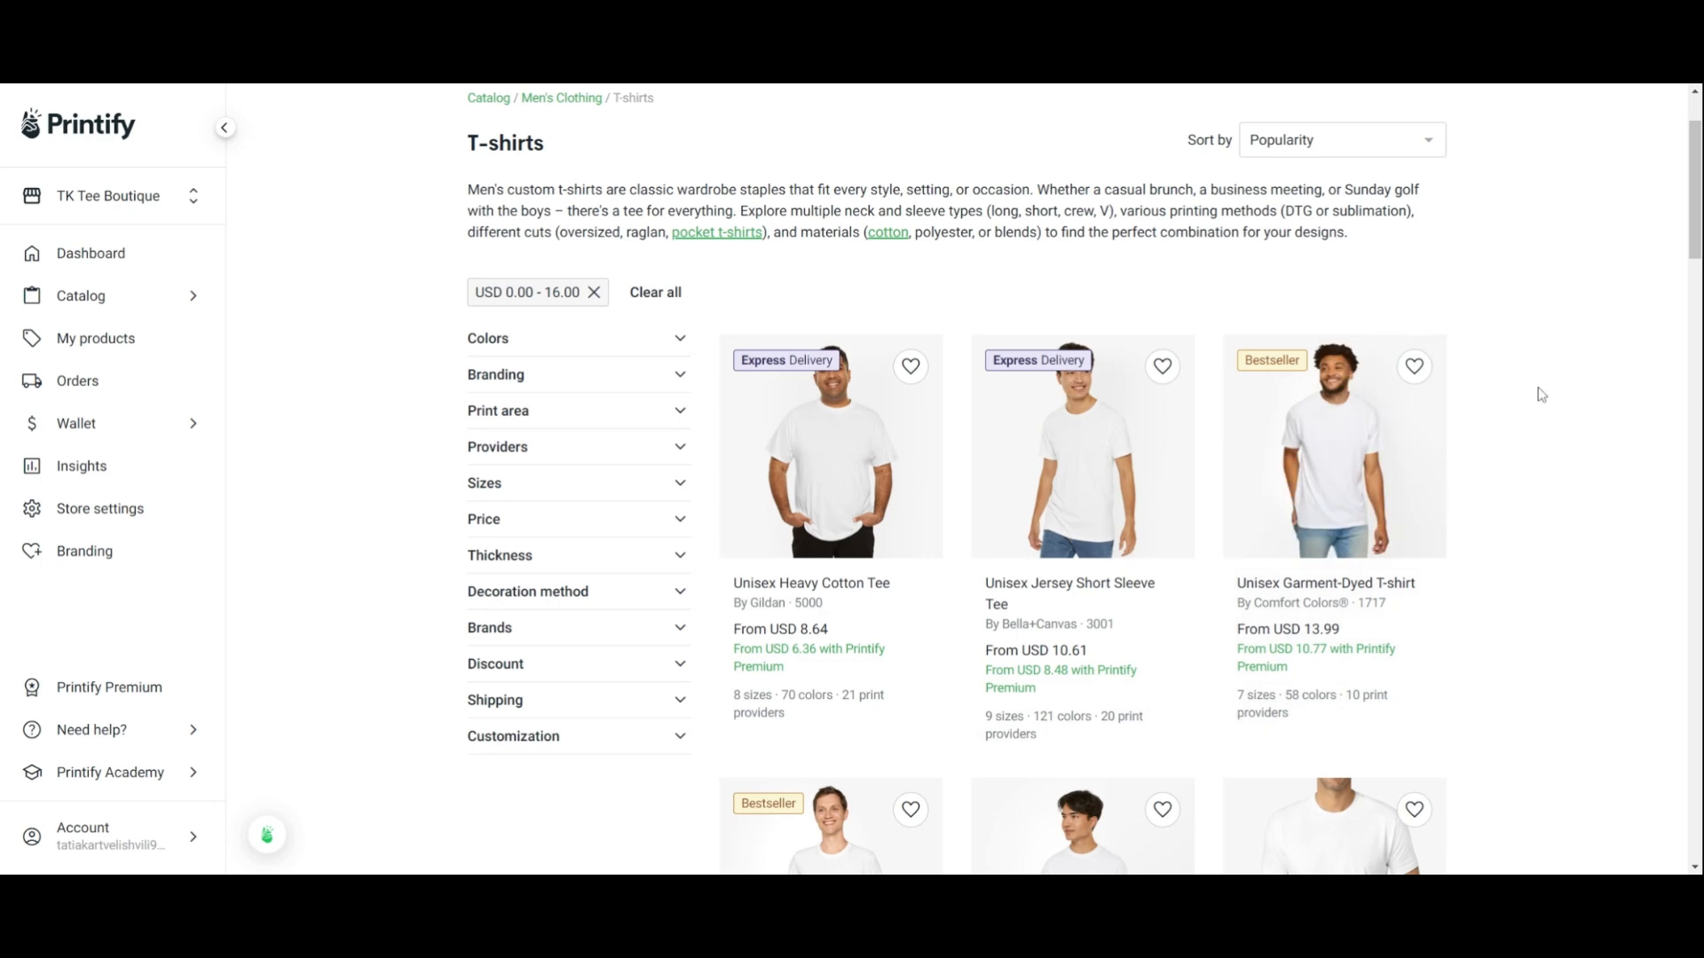
pyautogui.moveTo(1696, 213); pyautogui.dragTo(1695, 233)
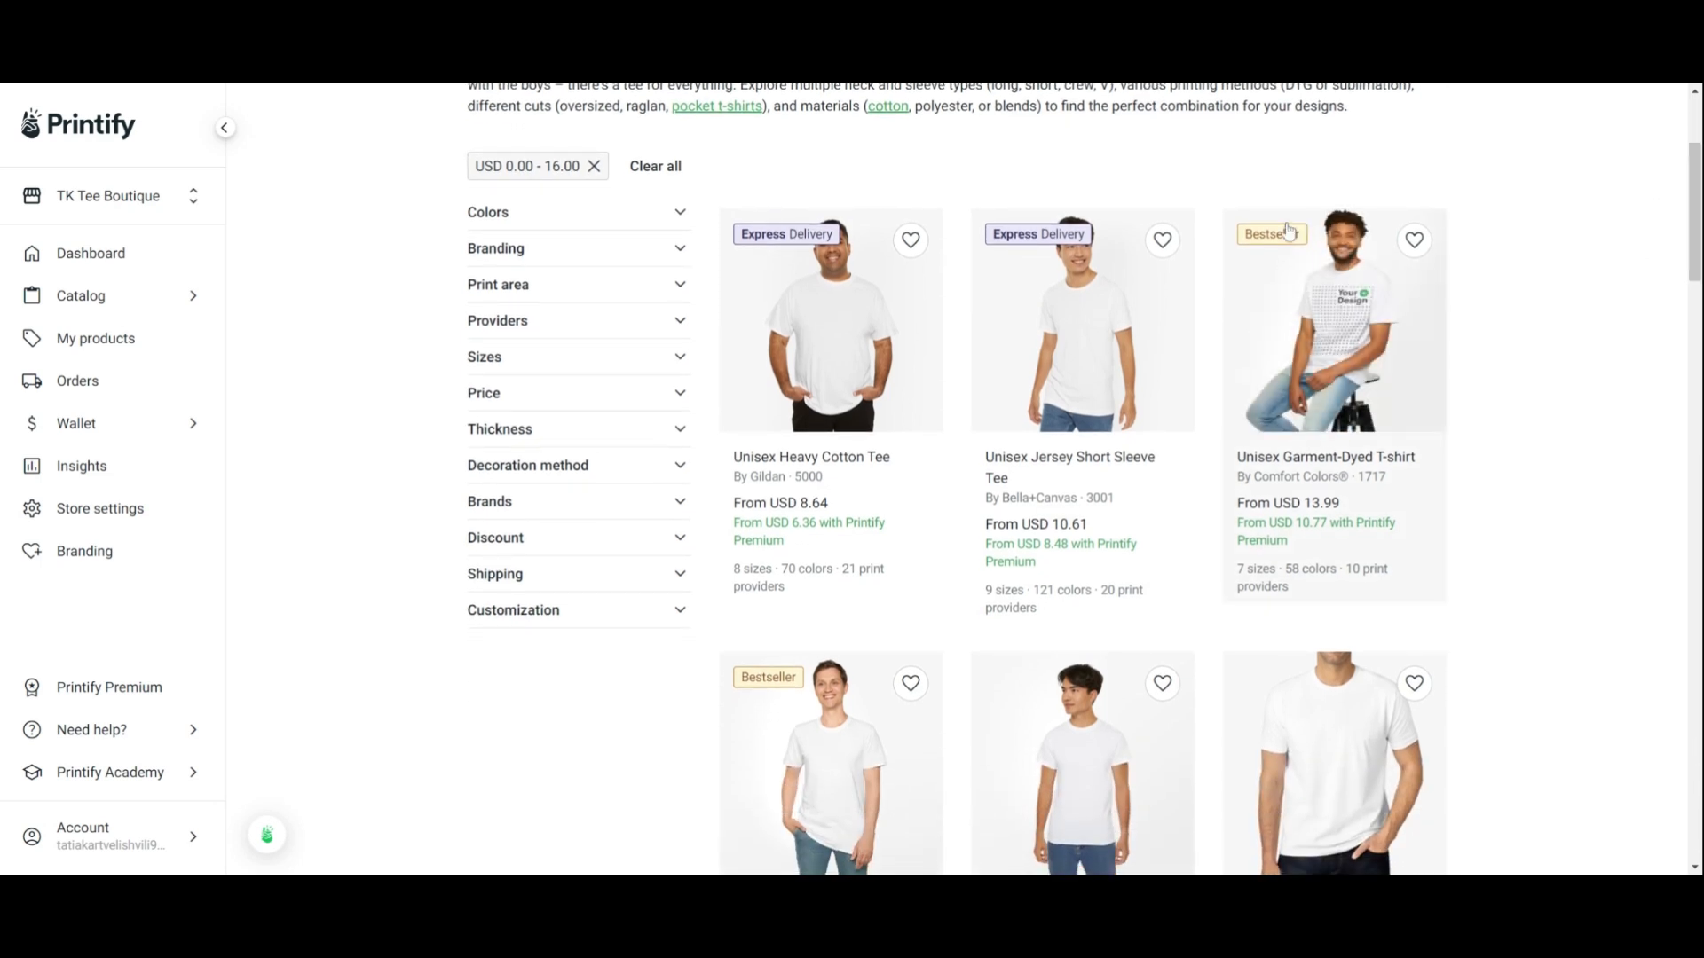
pyautogui.moveTo(1695, 199); pyautogui.dragTo(1696, 540)
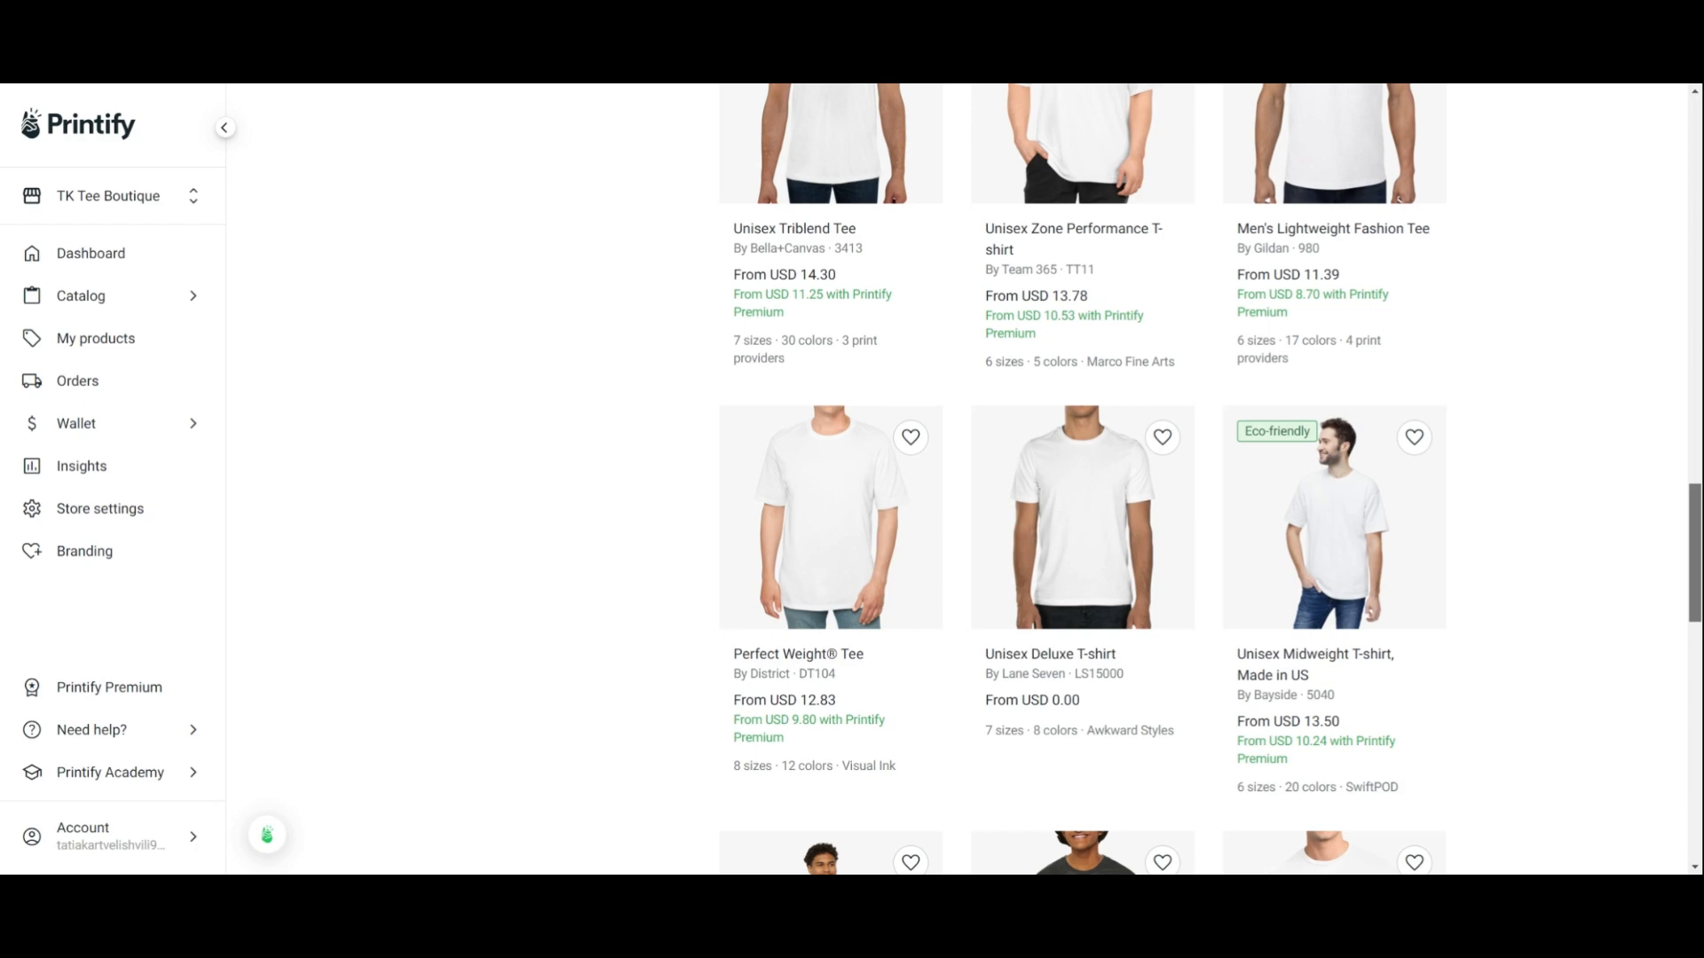
pyautogui.moveTo(1696, 540); pyautogui.dragTo(1659, 213)
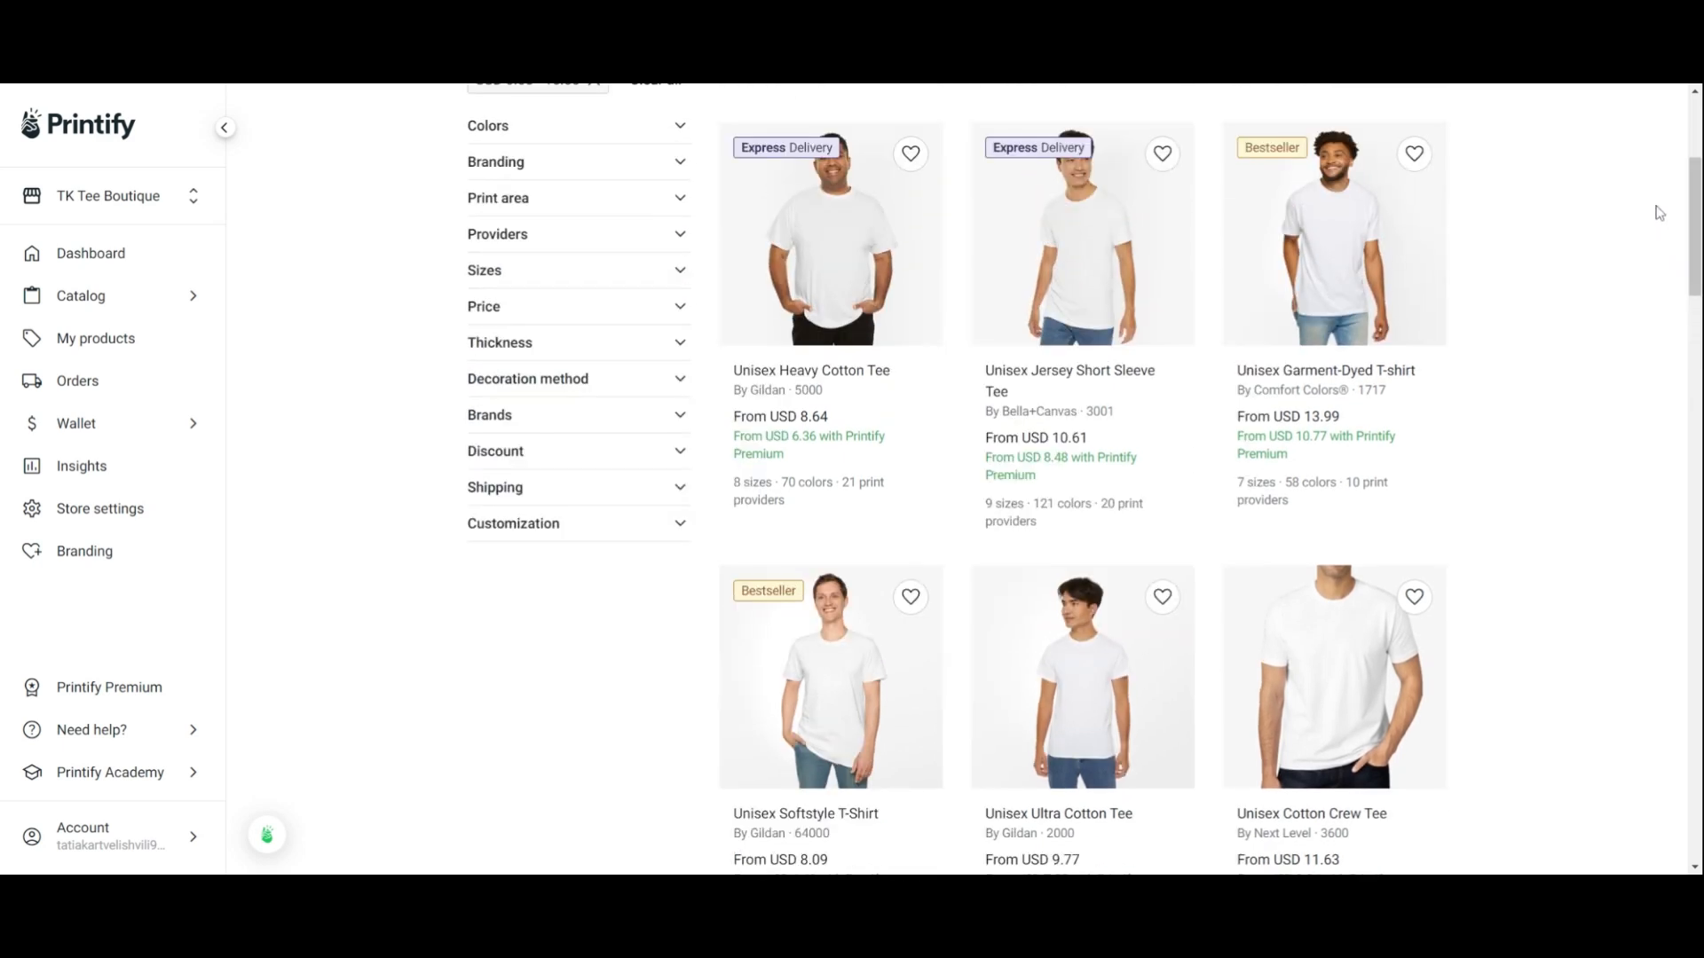
# Open the Unisex Softstyle T-Shirt, review its fulfilment options and details, and start designing it
pyautogui.click(801, 660)
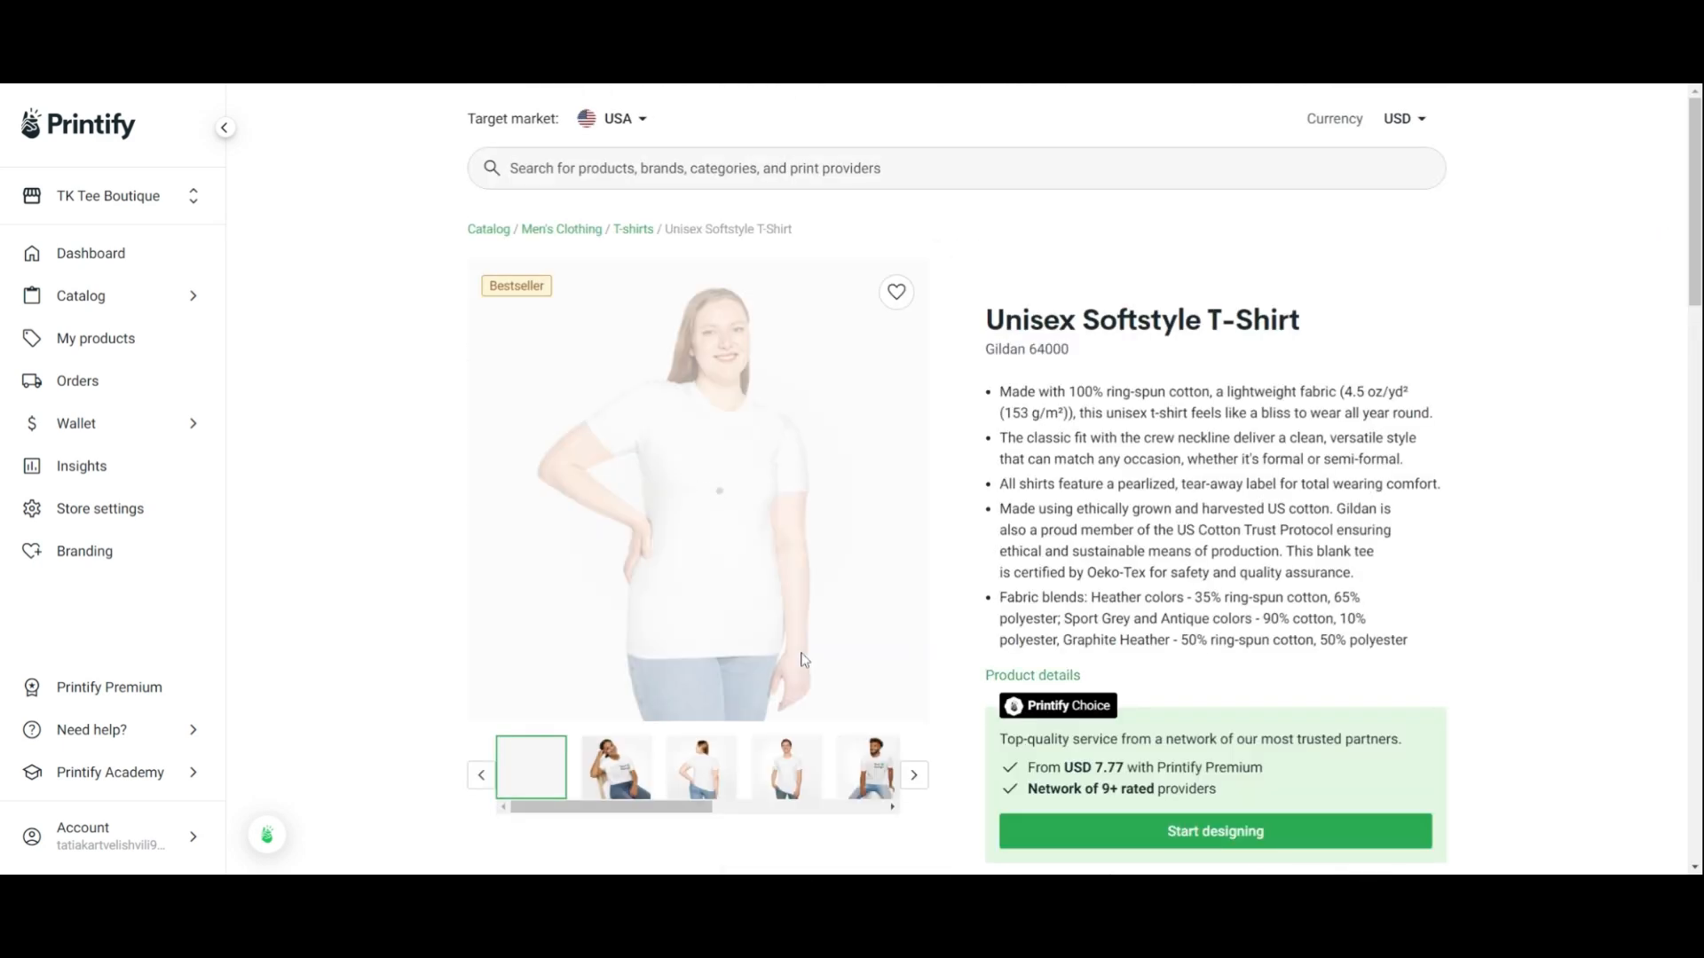
pyautogui.moveTo(1695, 175); pyautogui.dragTo(1698, 357)
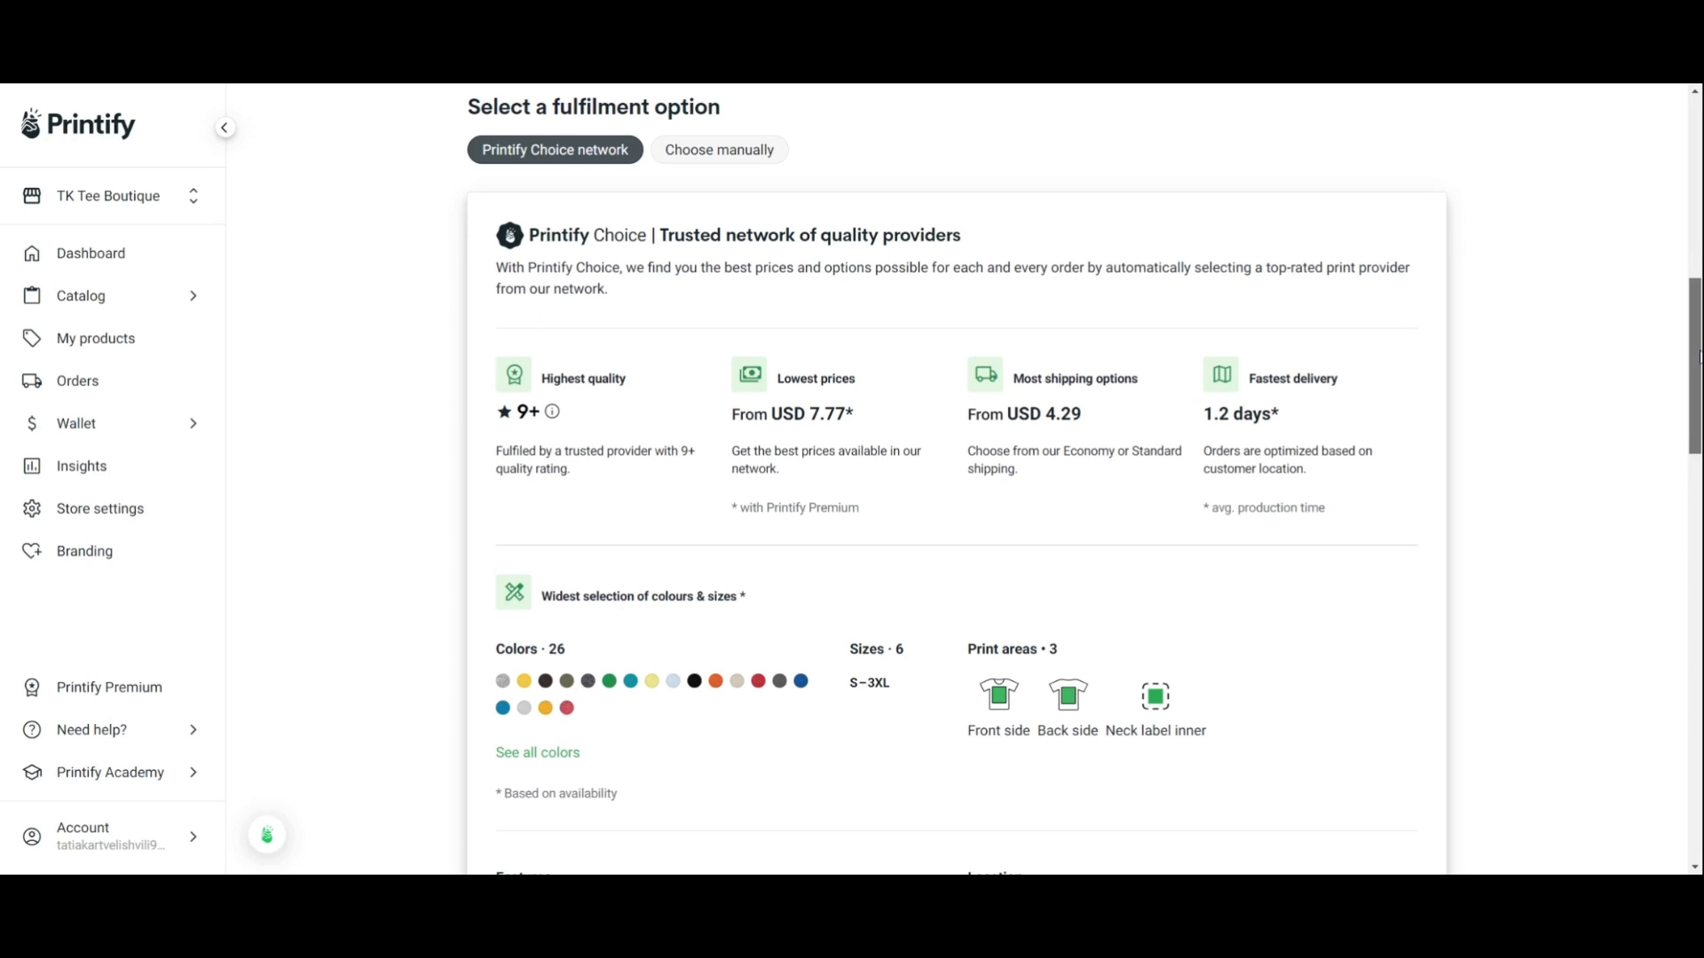
pyautogui.moveTo(1696, 365); pyautogui.dragTo(1695, 442)
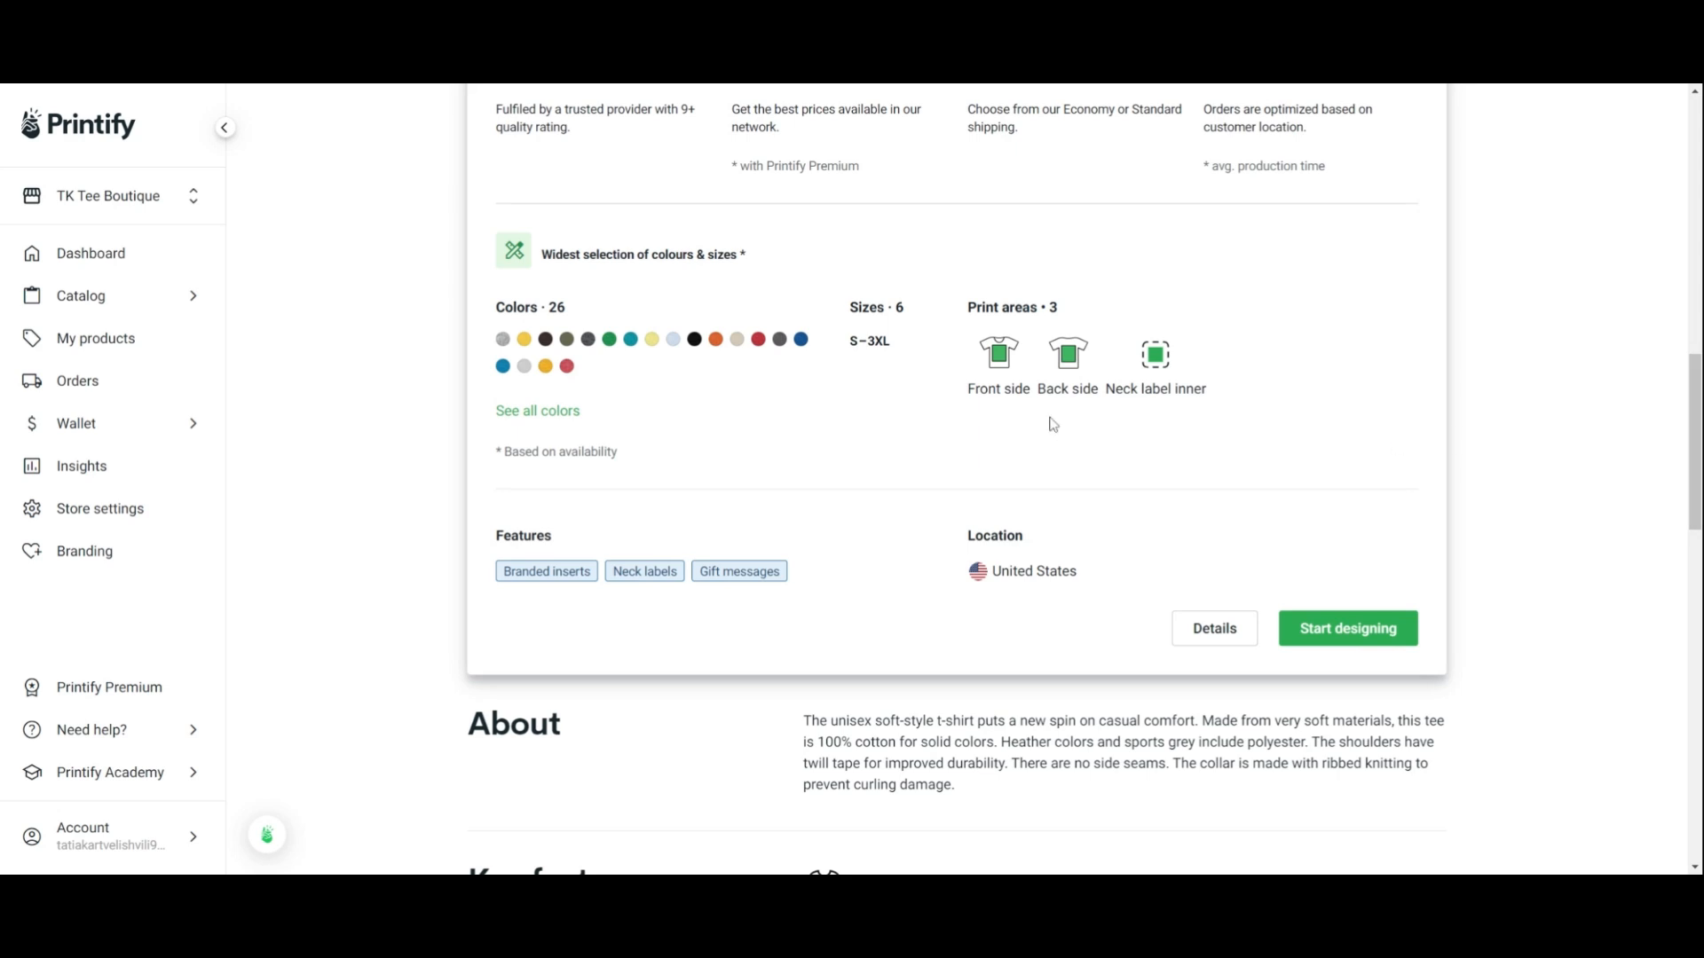
pyautogui.scroll(-5, 1063, 431)
pyautogui.scroll(-3, 1083, 482)
pyautogui.scroll(-4, 956, 479)
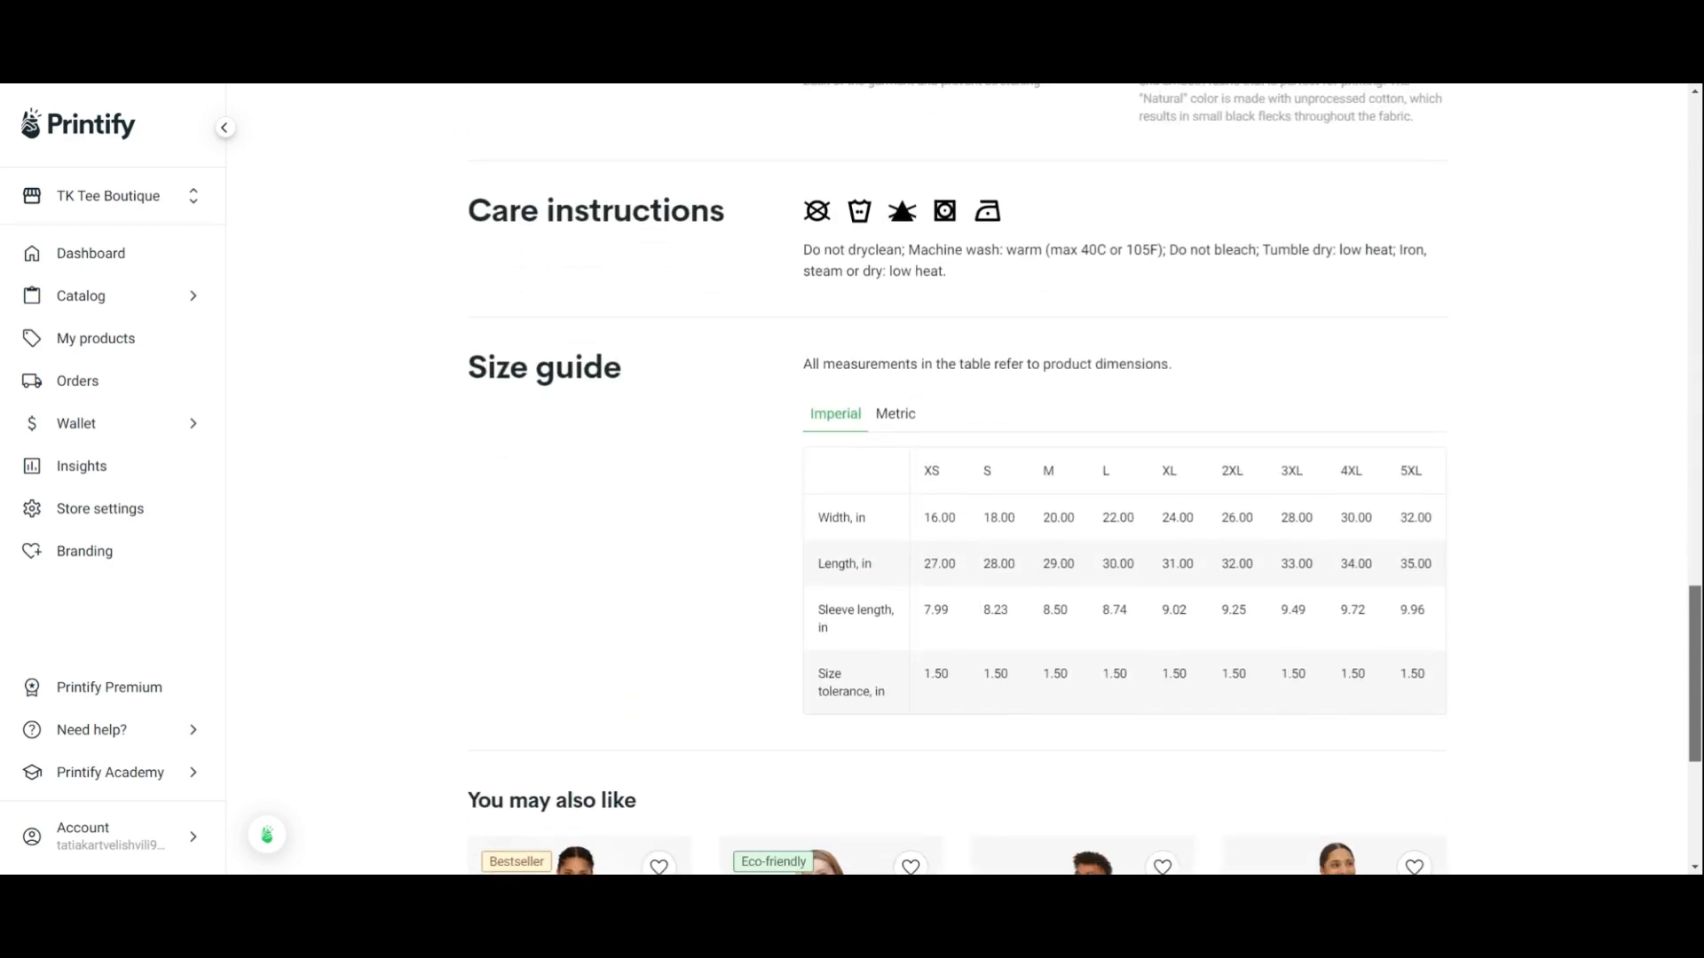
pyautogui.scroll(7, 957, 479)
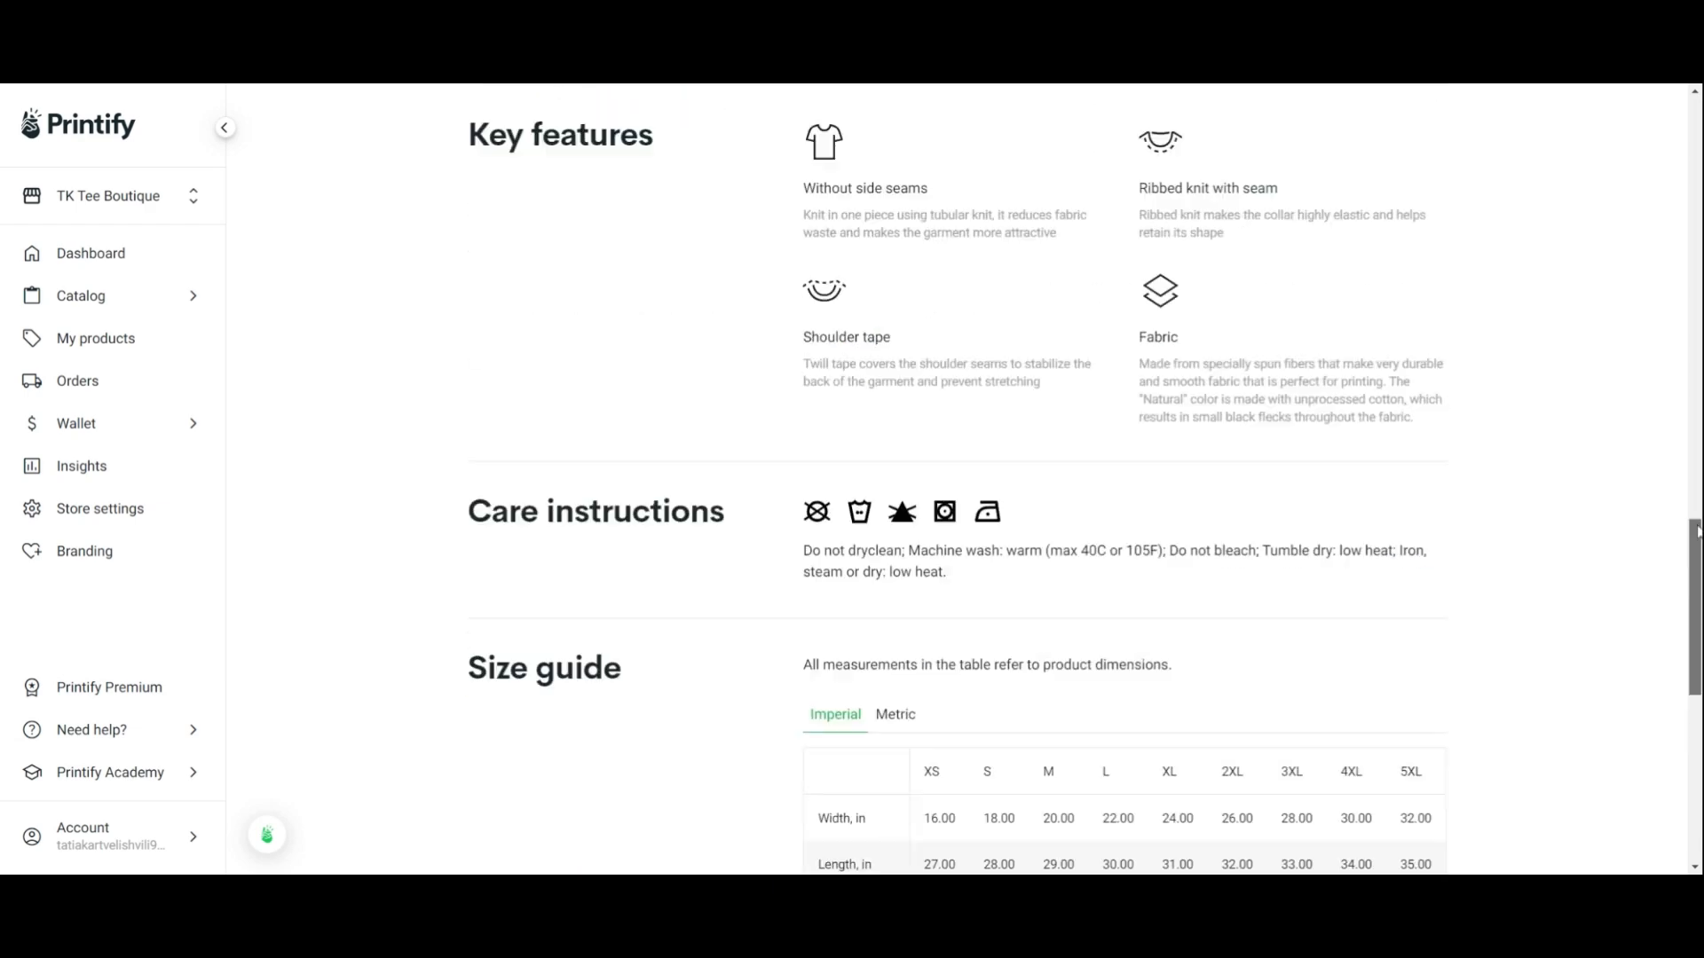
pyautogui.scroll(7, 1346, 776)
pyautogui.click(1348, 774)
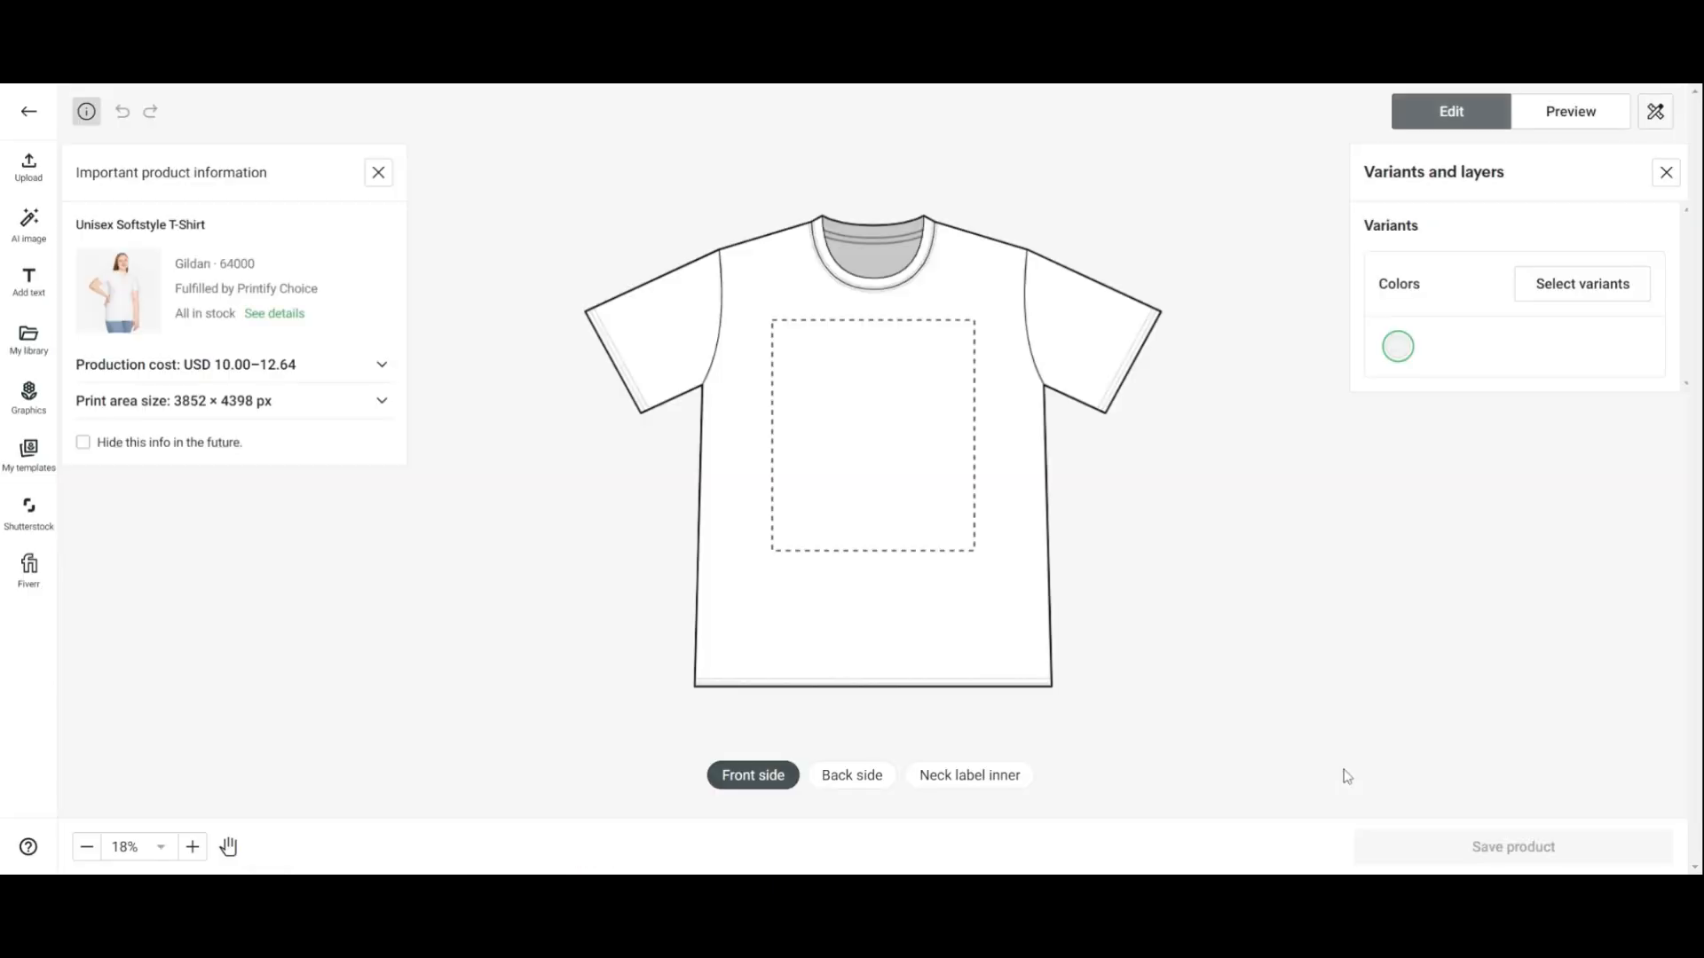
# Switch between the back side, neck label inner and front side print areas of the shirt
pyautogui.click(383, 404)
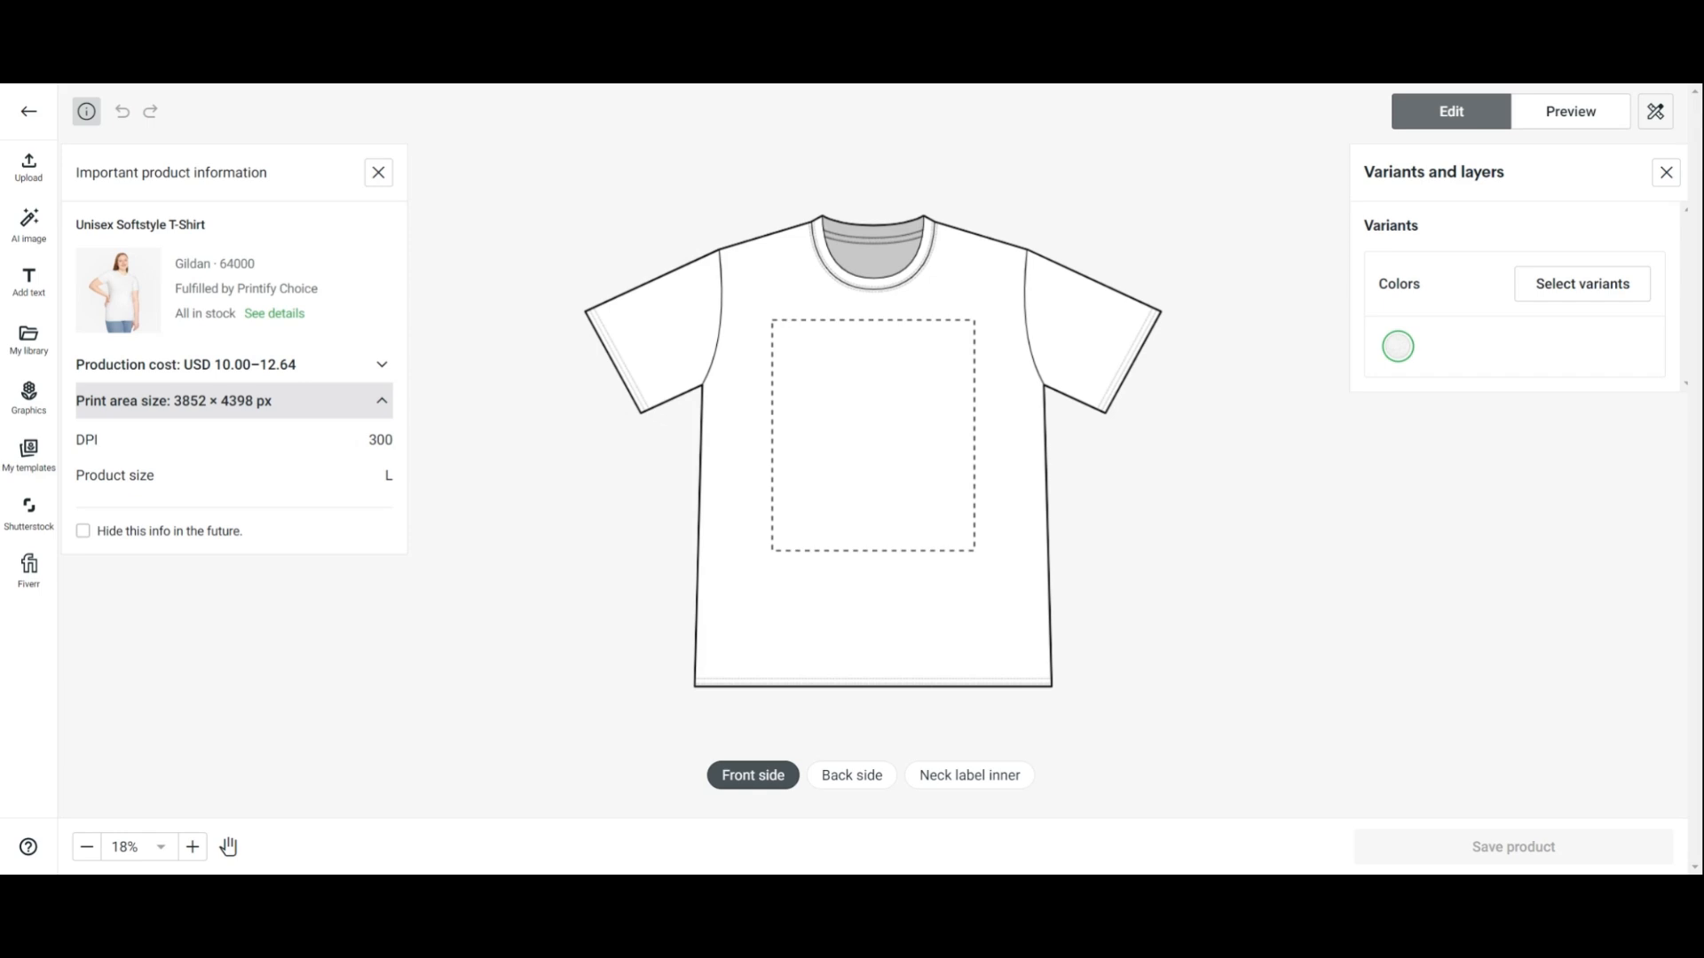
pyautogui.click(847, 785)
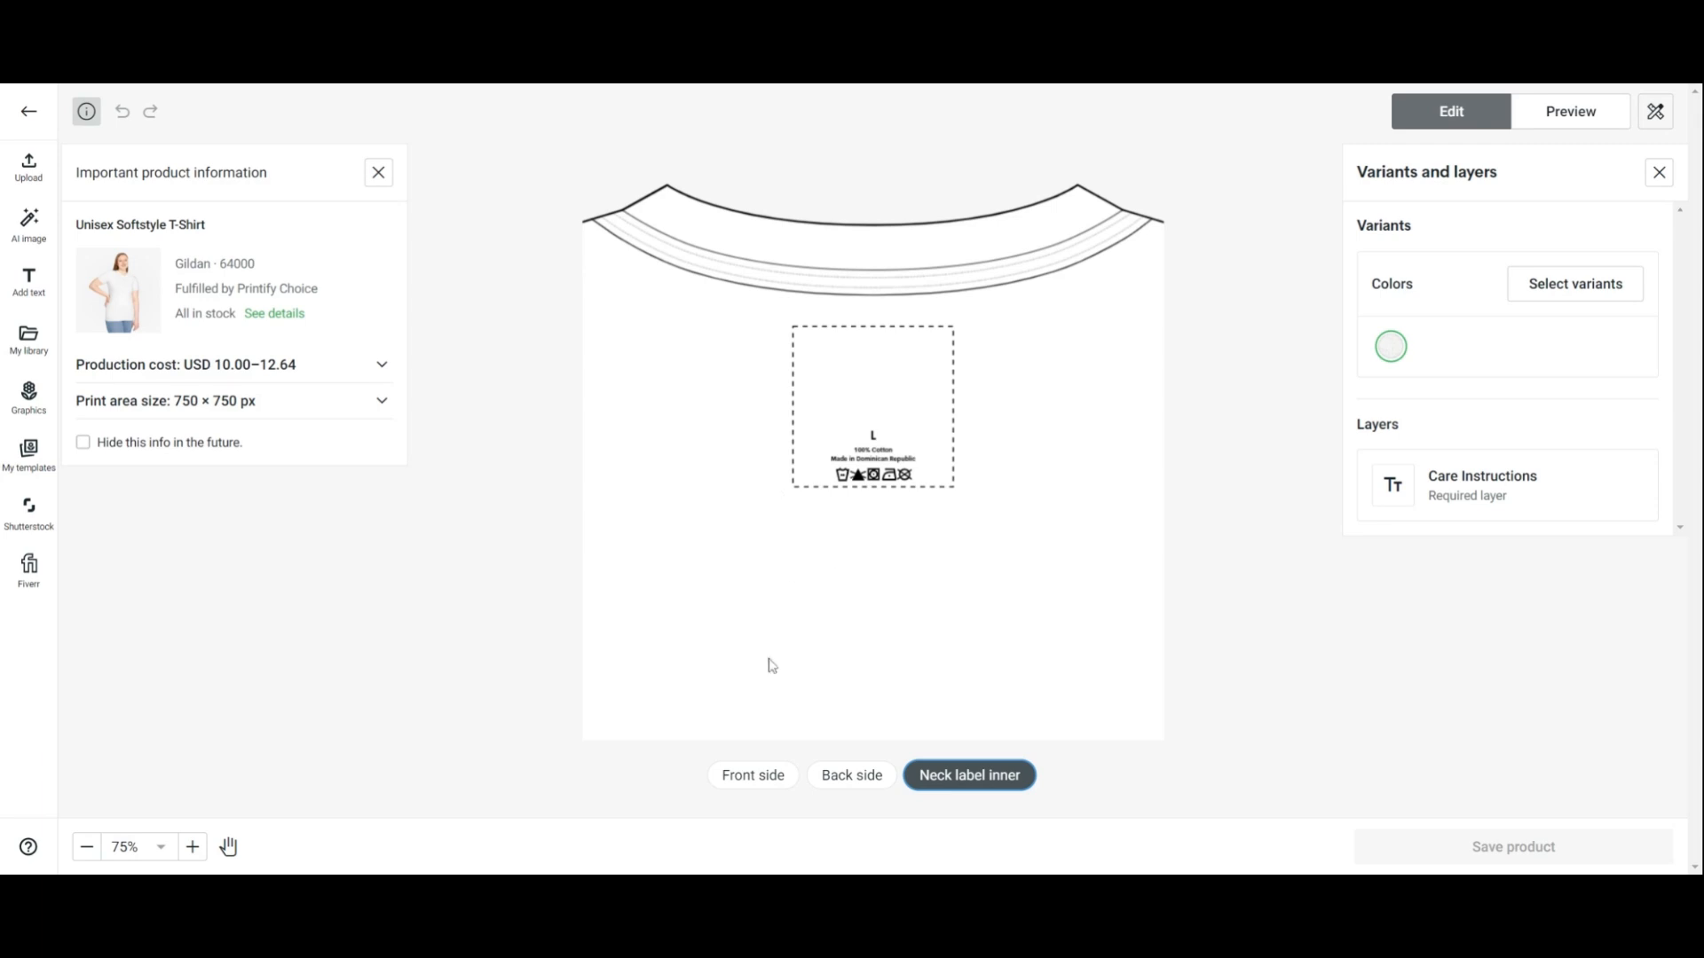
pyautogui.click(763, 789)
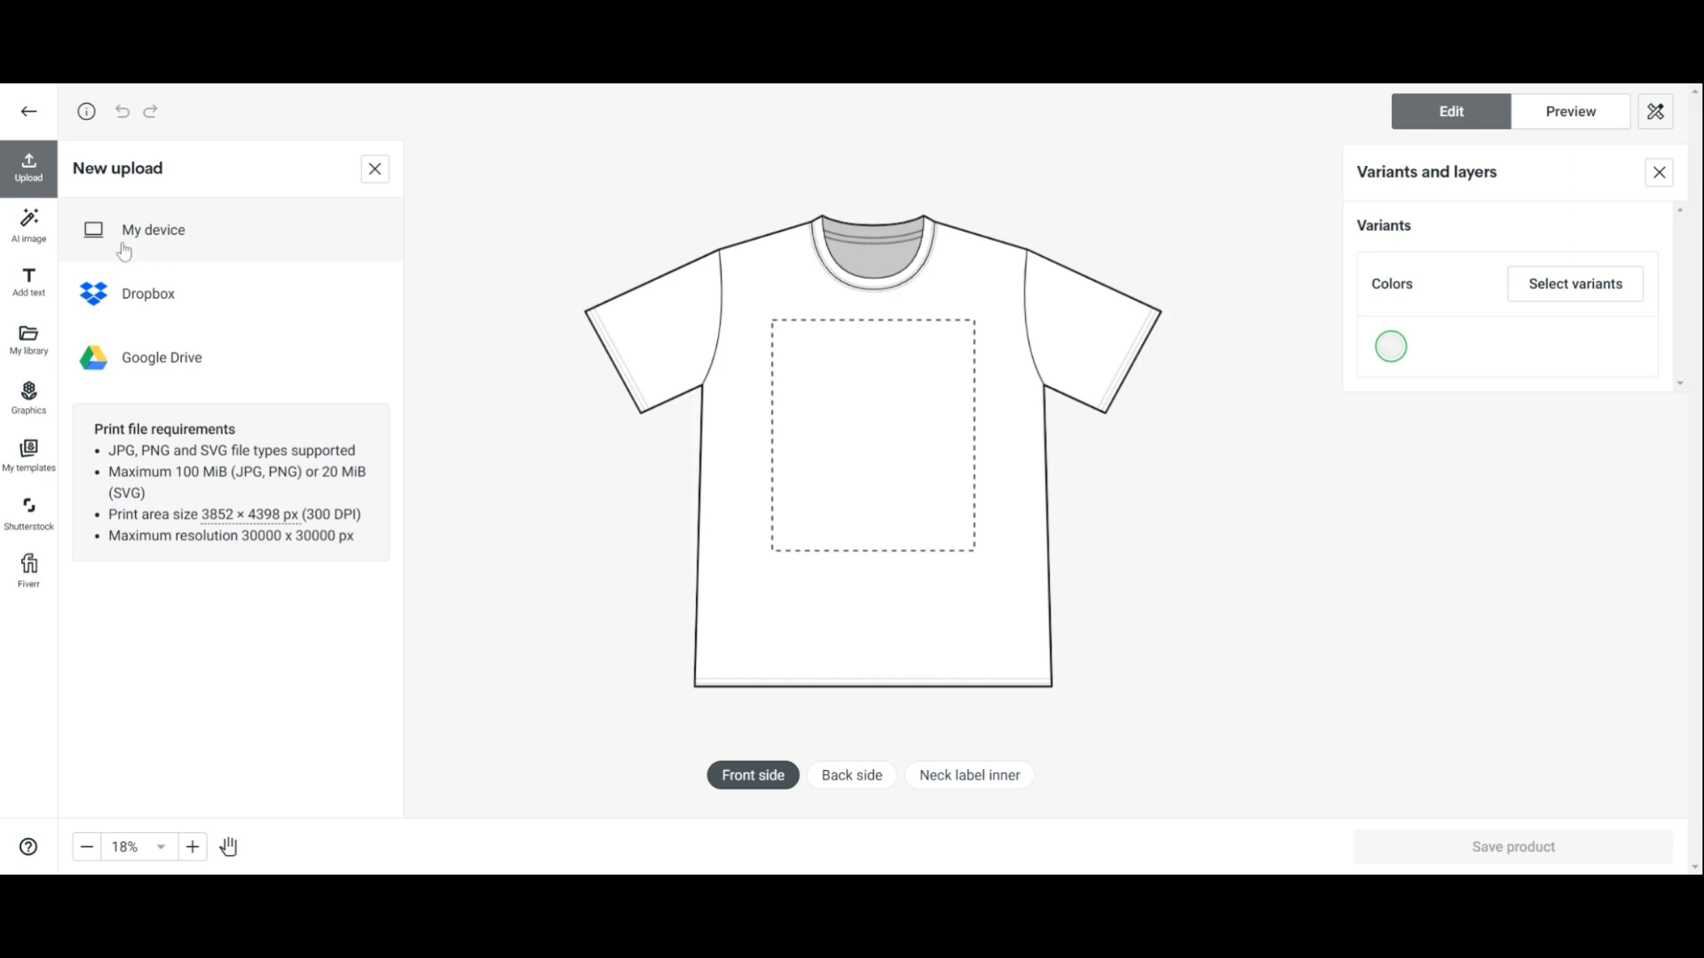
# Open the AI image generator and look through its style options, prompt field and image history
pyautogui.click(33, 240)
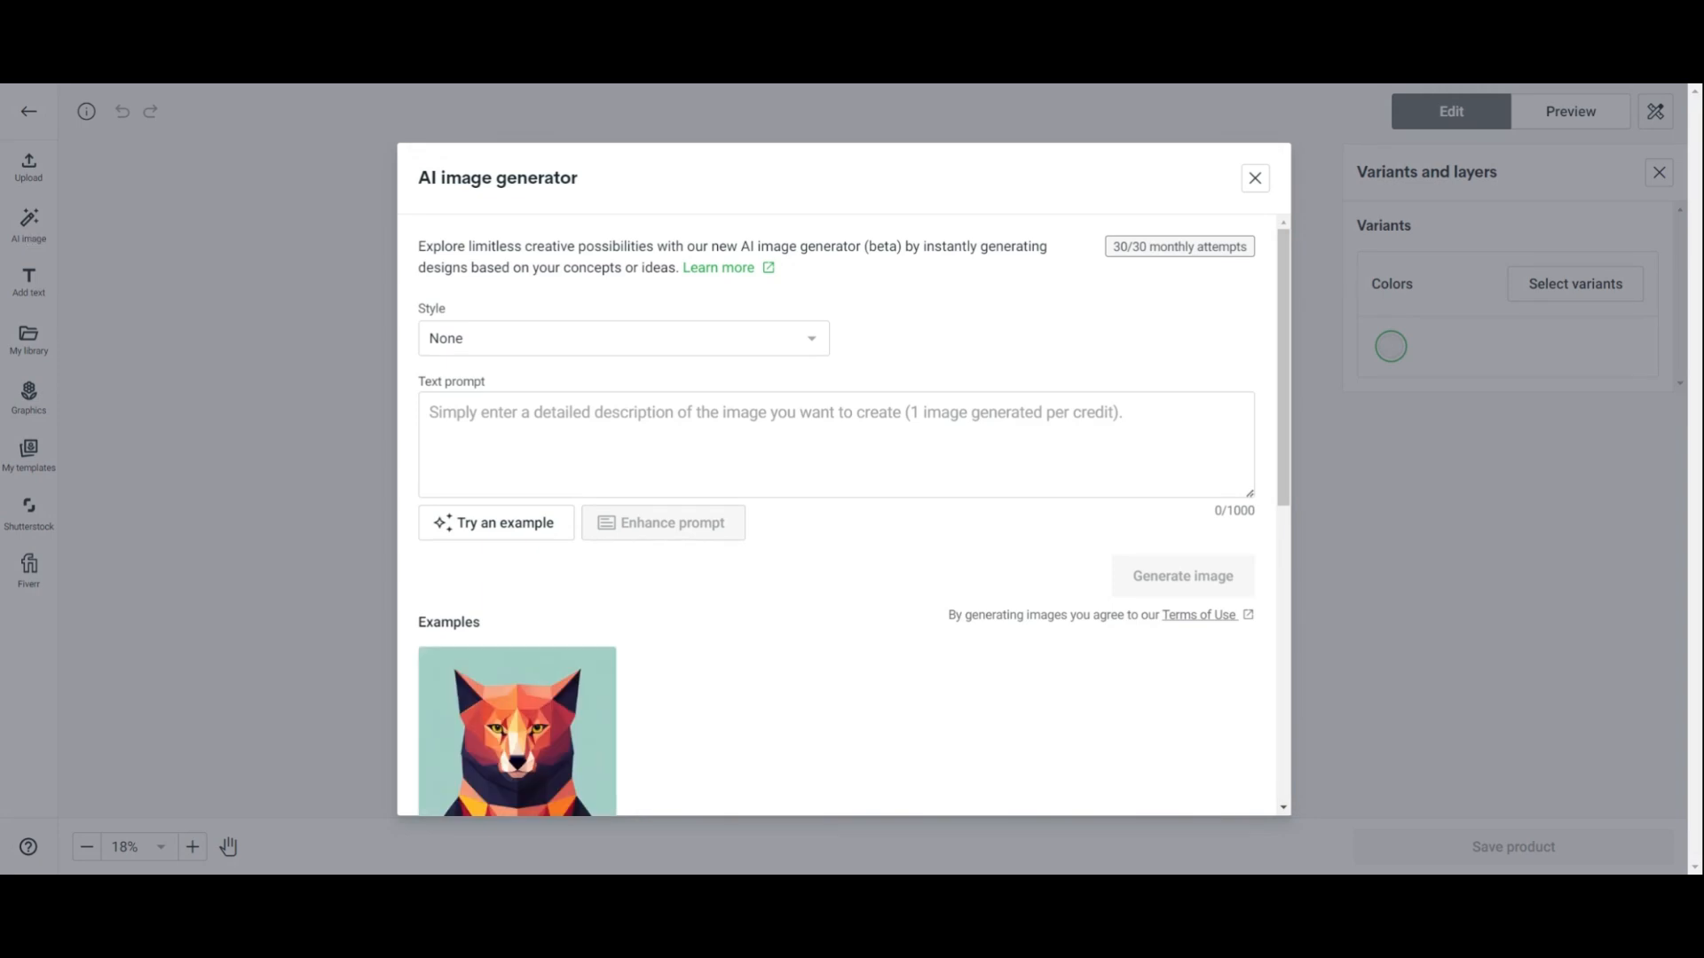
pyautogui.click(809, 338)
pyautogui.moveTo(1258, 396); pyautogui.dragTo(1255, 473)
pyautogui.click(1248, 334)
pyautogui.click(836, 440)
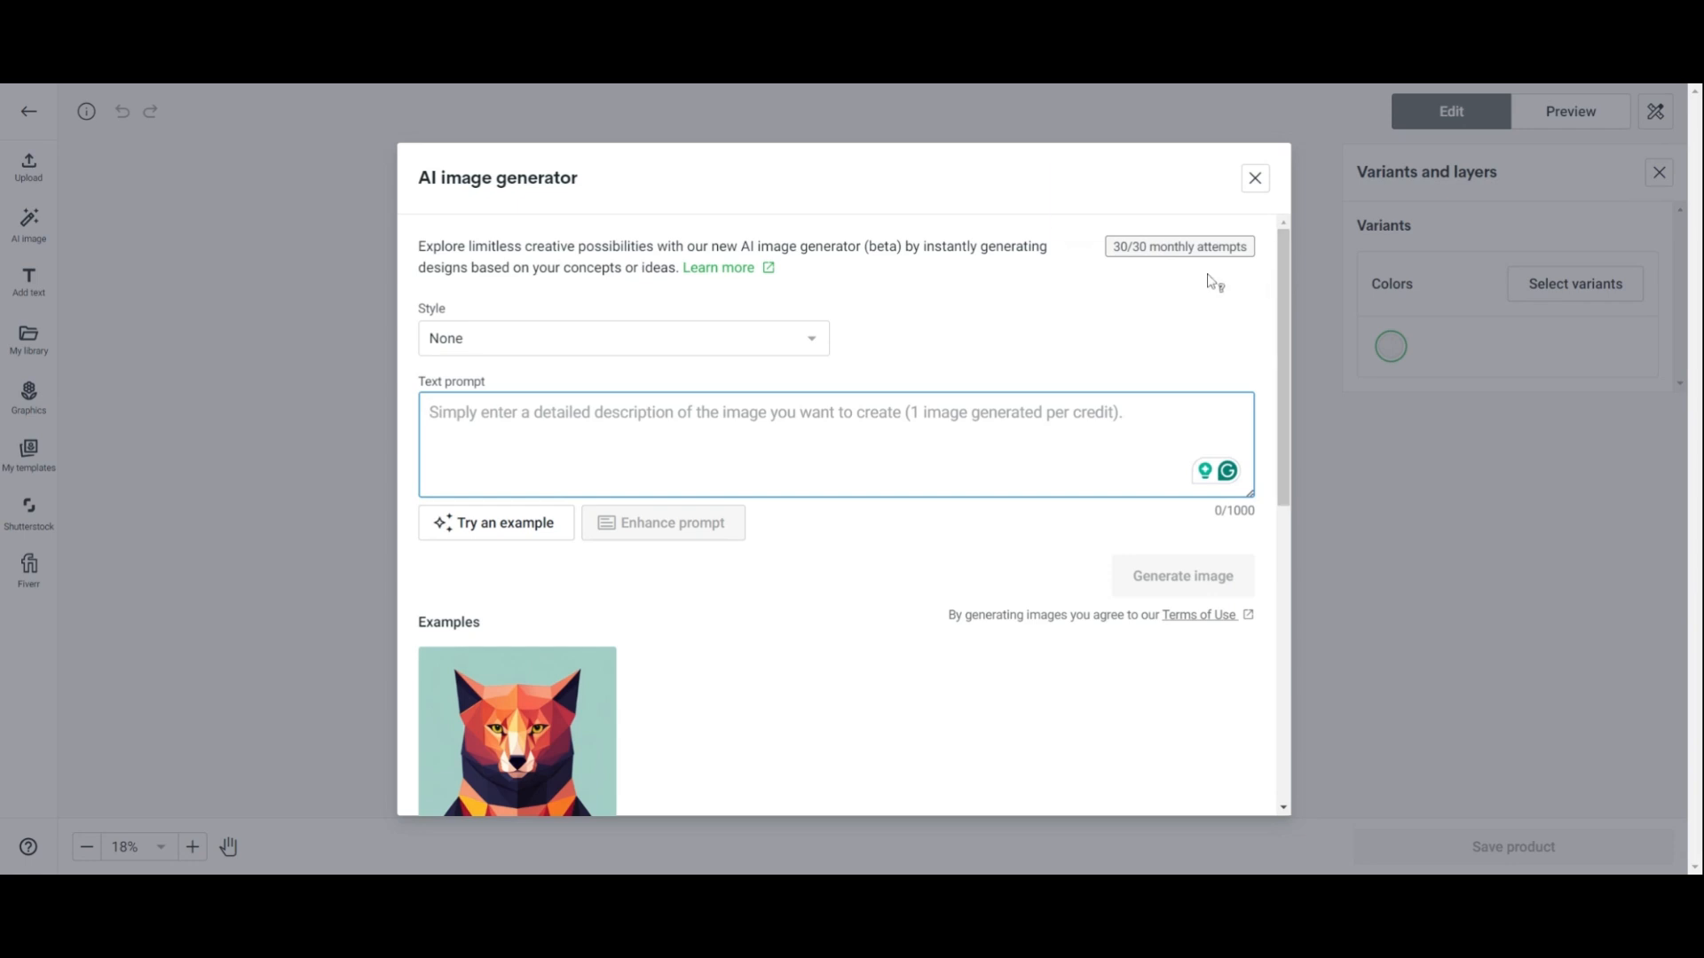
pyautogui.moveTo(1191, 252)
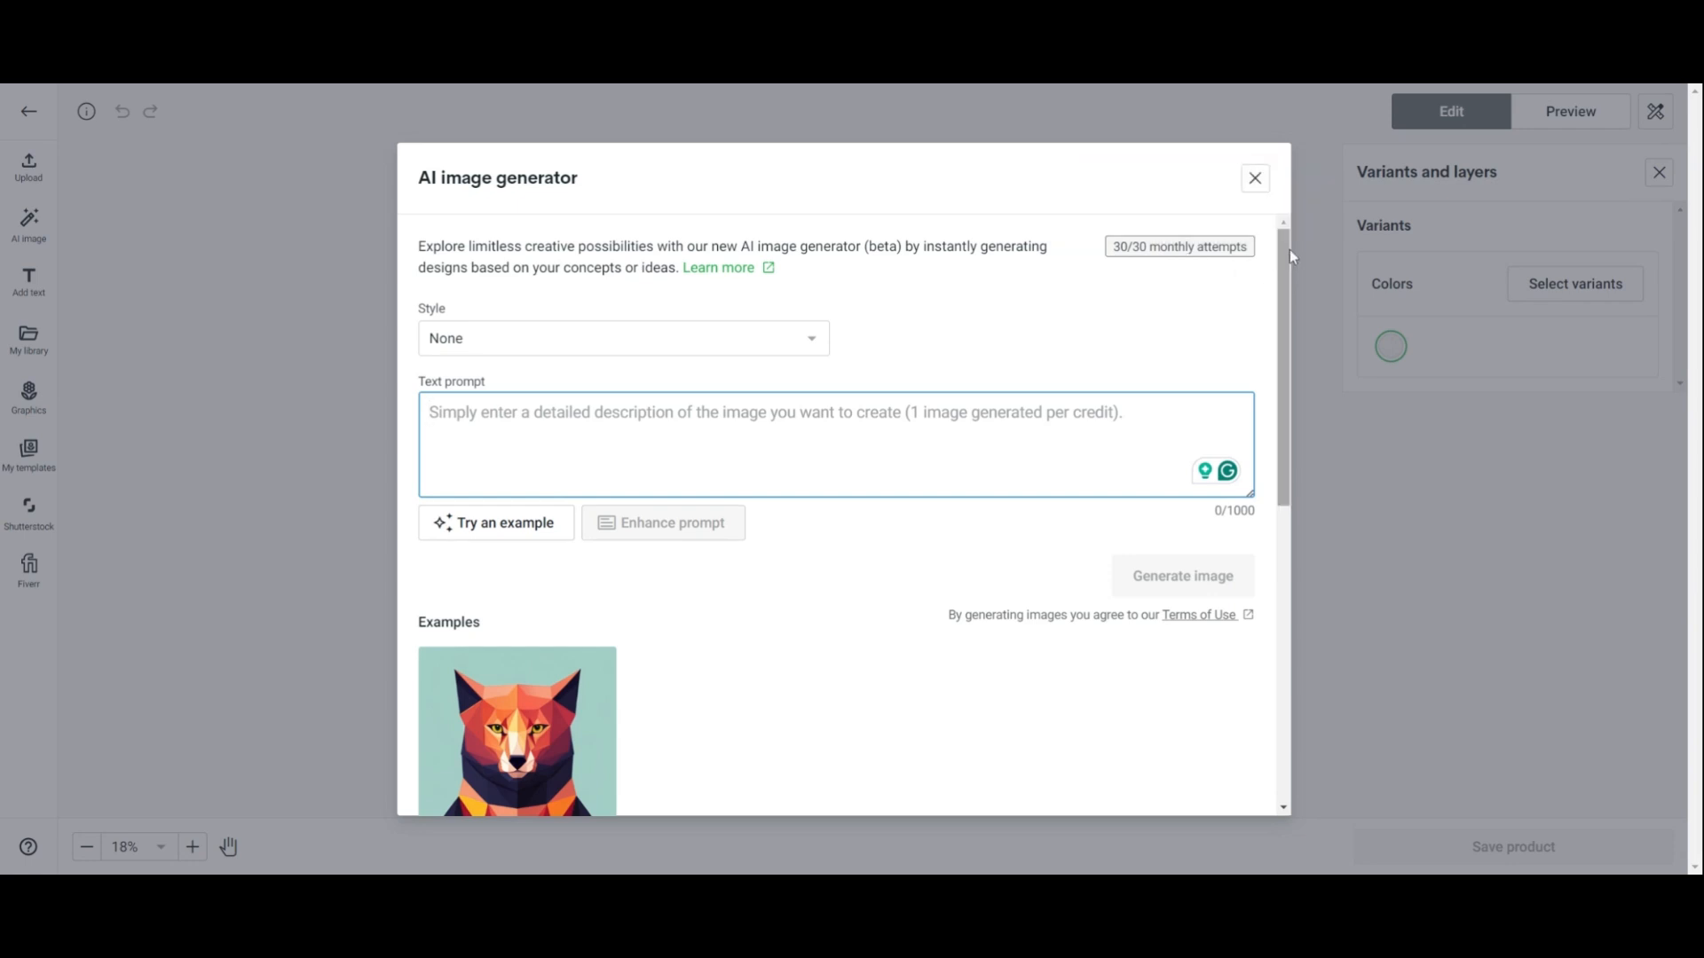
pyautogui.scroll(-1, 1290, 251)
pyautogui.moveTo(1290, 252); pyautogui.dragTo(1249, 555)
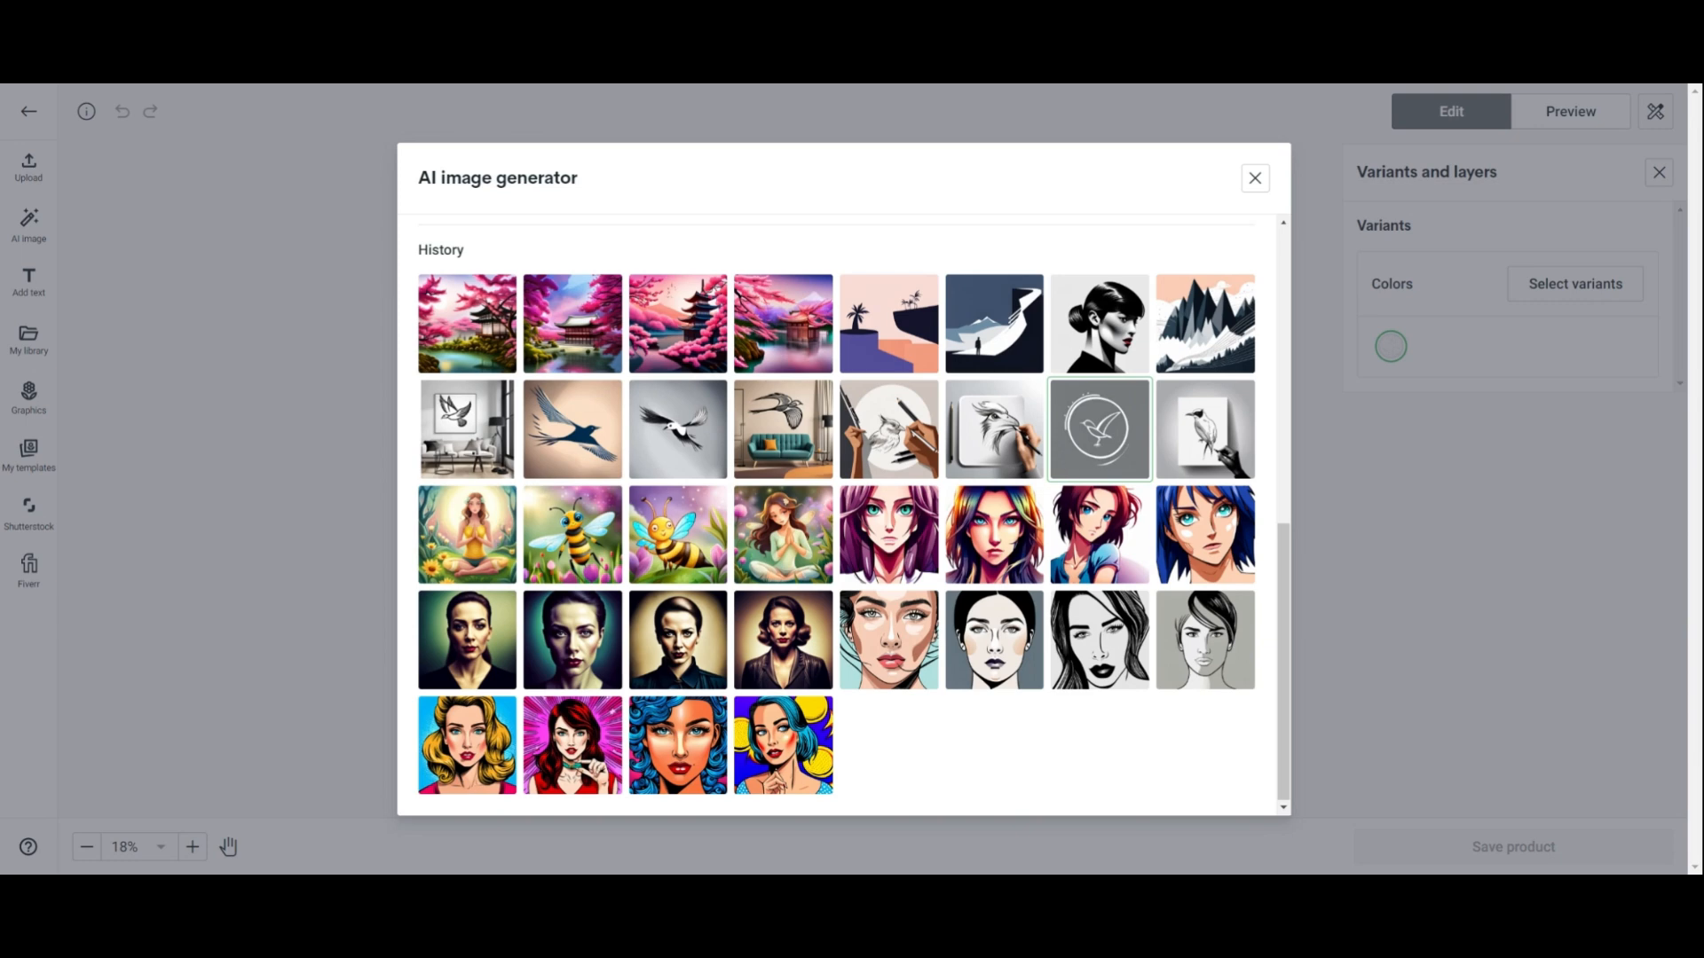
# Browse the Add text, Graphics, Shutterstock and My library panels for design assets
pyautogui.click(29, 282)
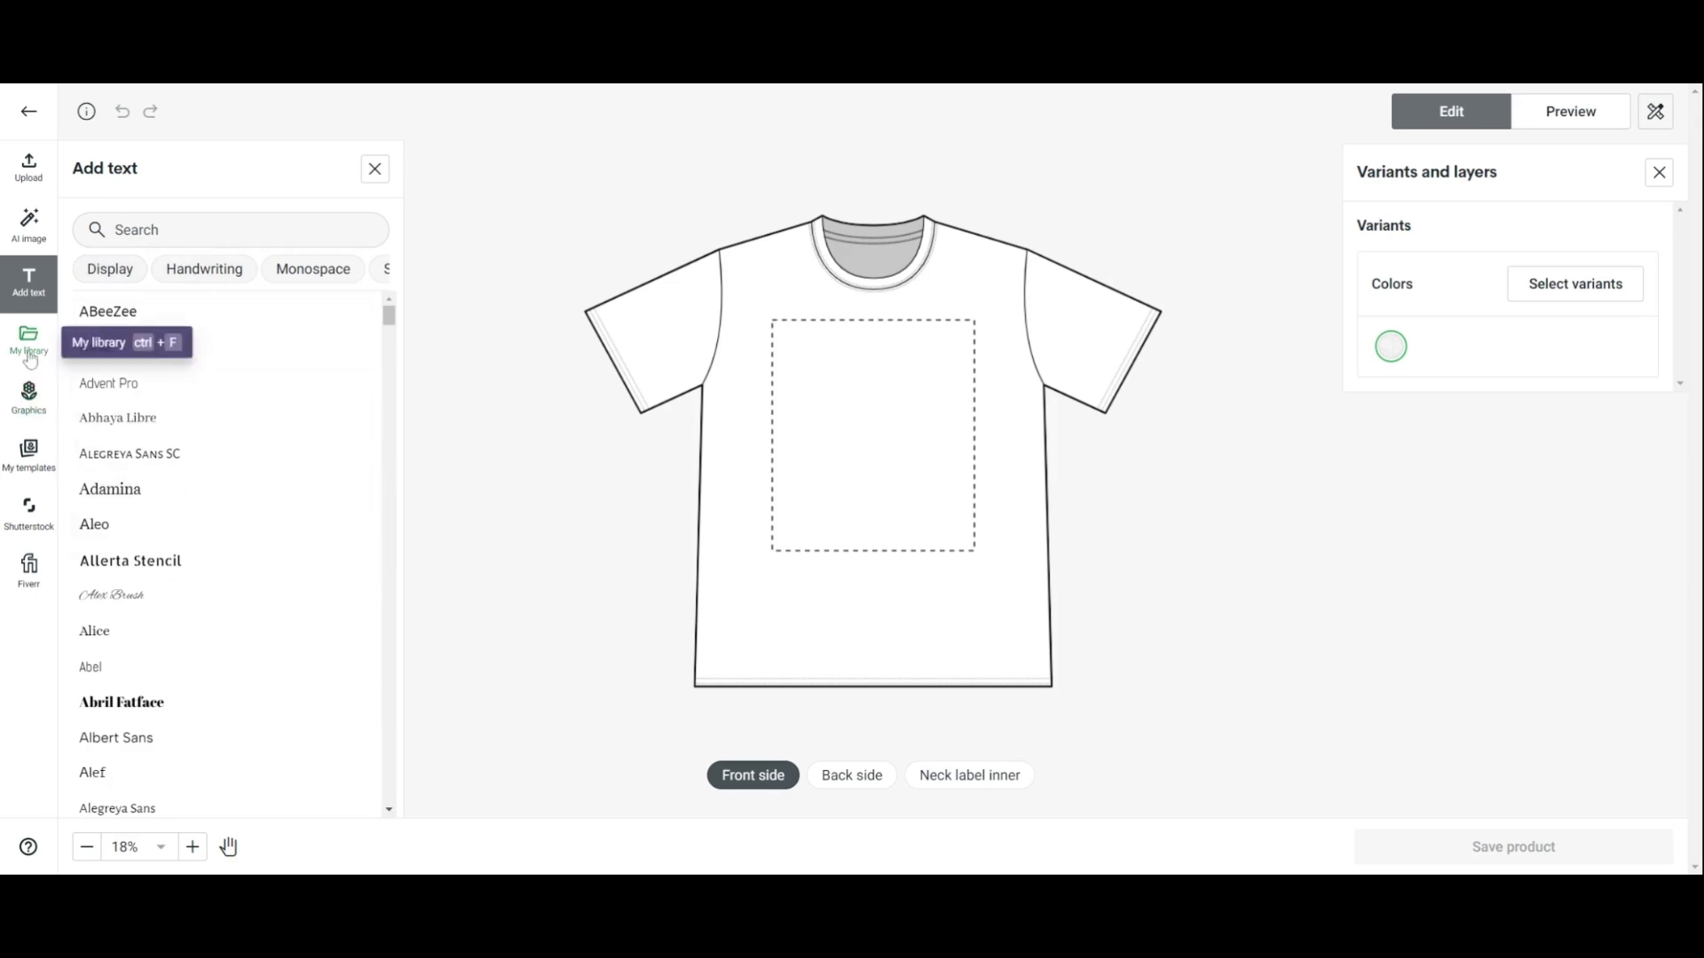
pyautogui.click(31, 410)
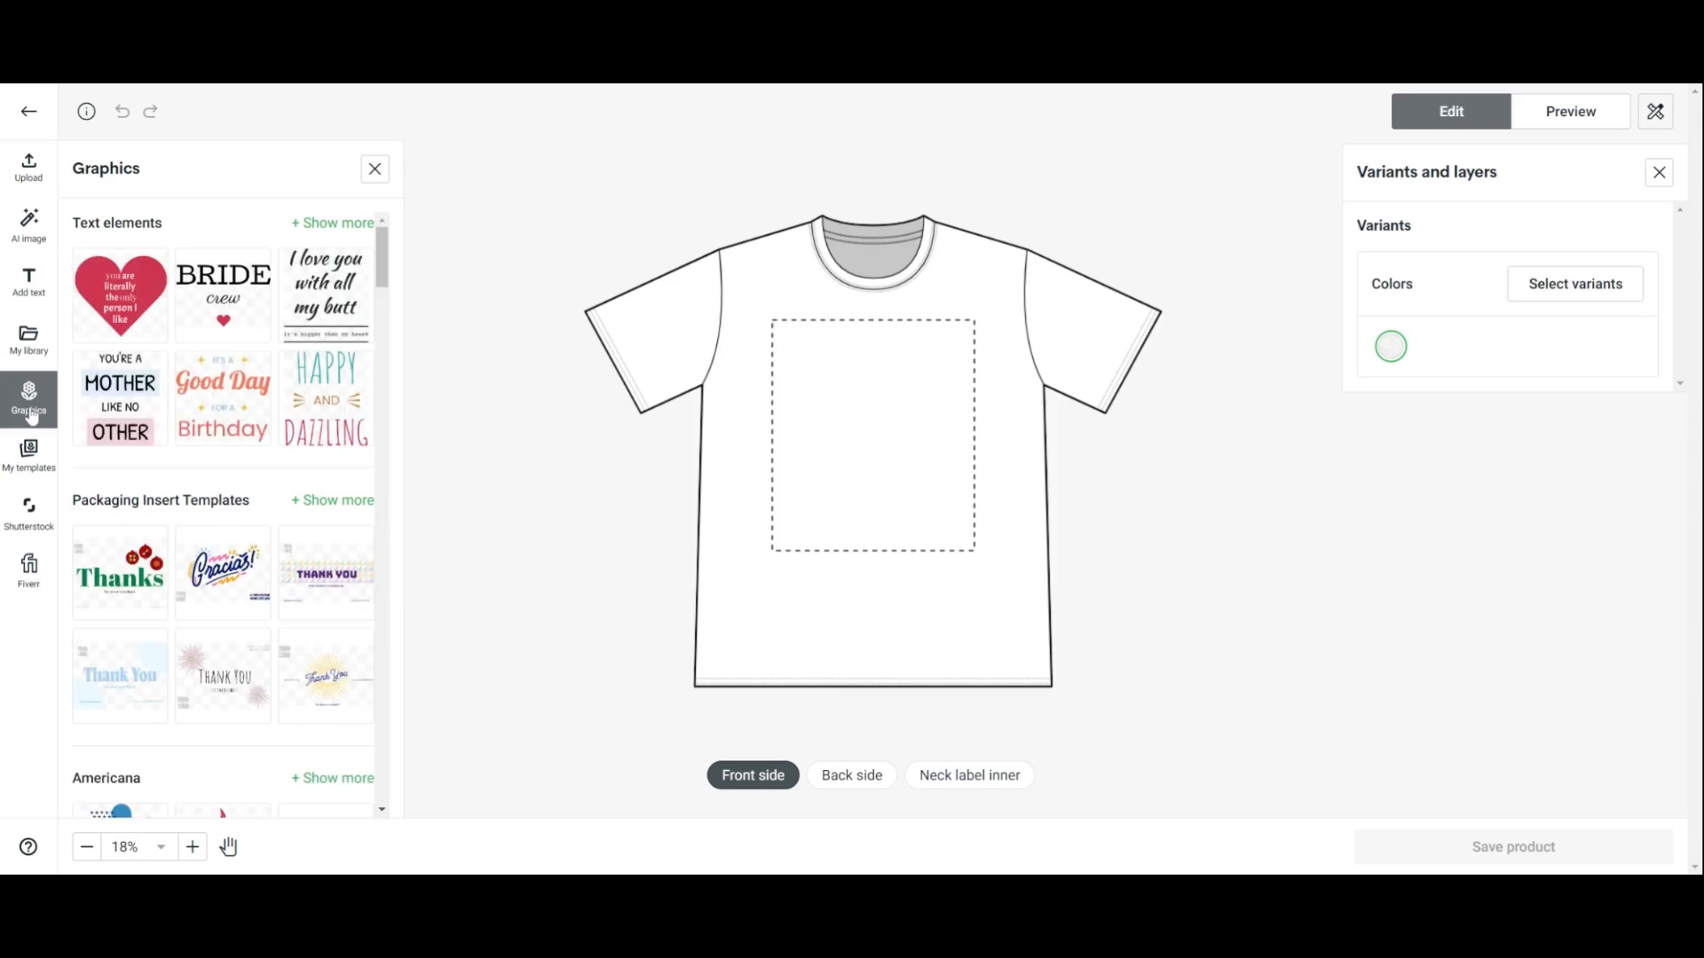
pyautogui.click(36, 536)
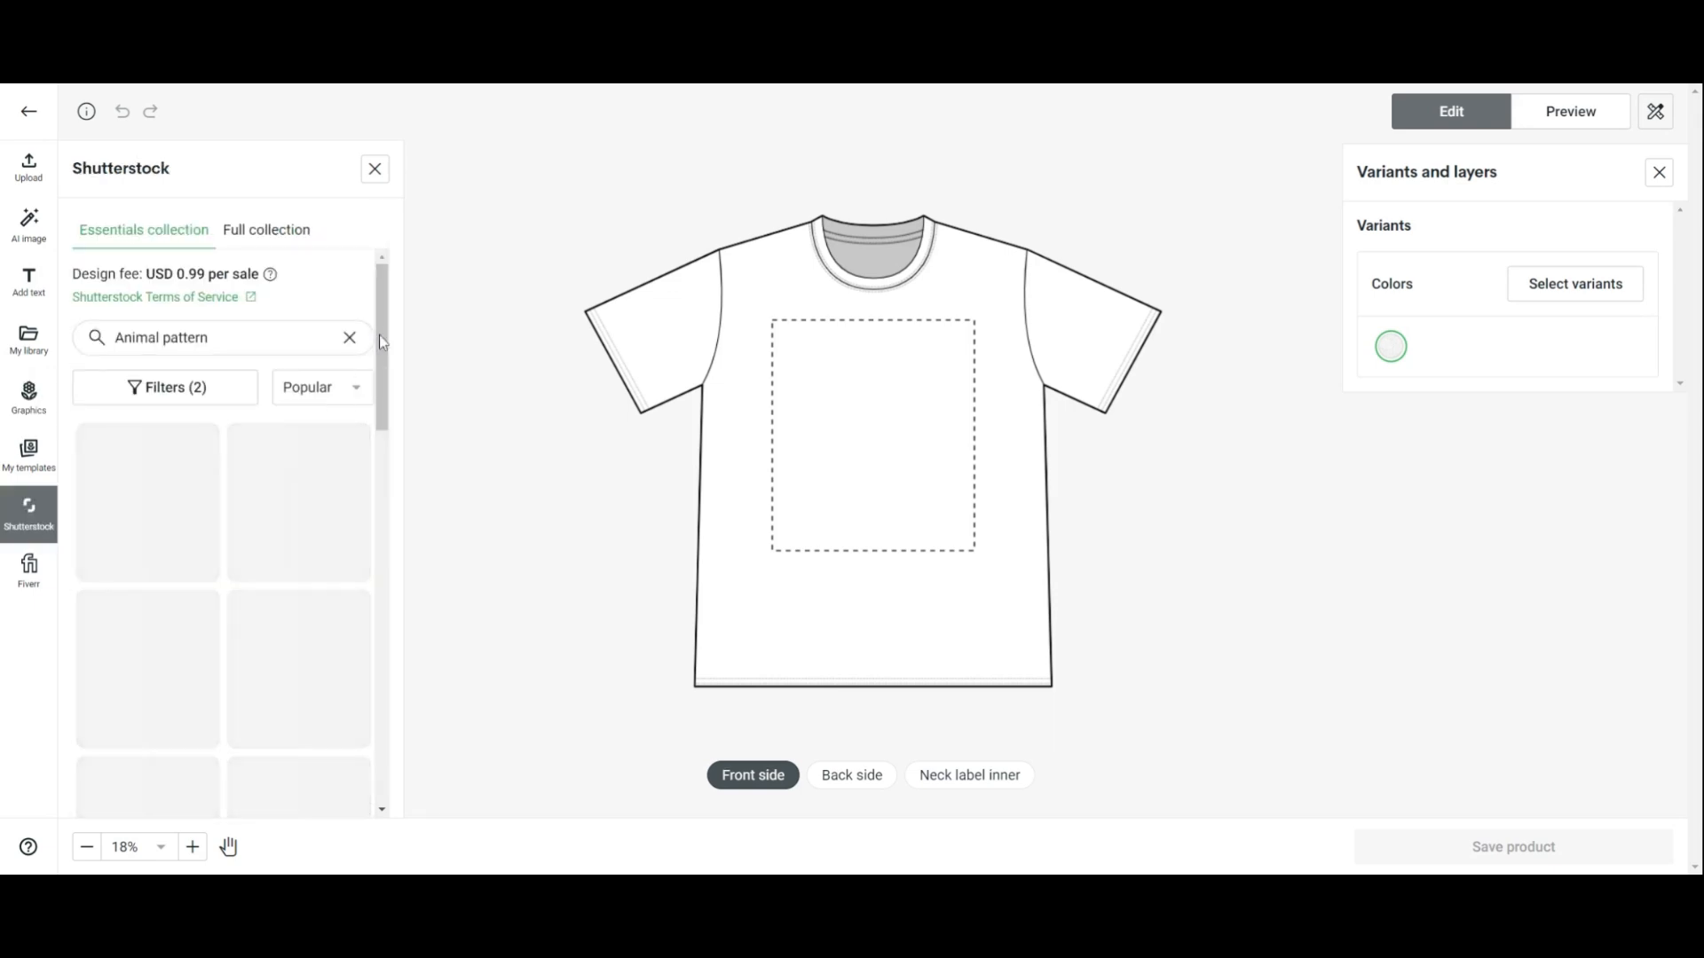
pyautogui.scroll(-1, 380, 377)
pyautogui.scroll(-3, 376, 451)
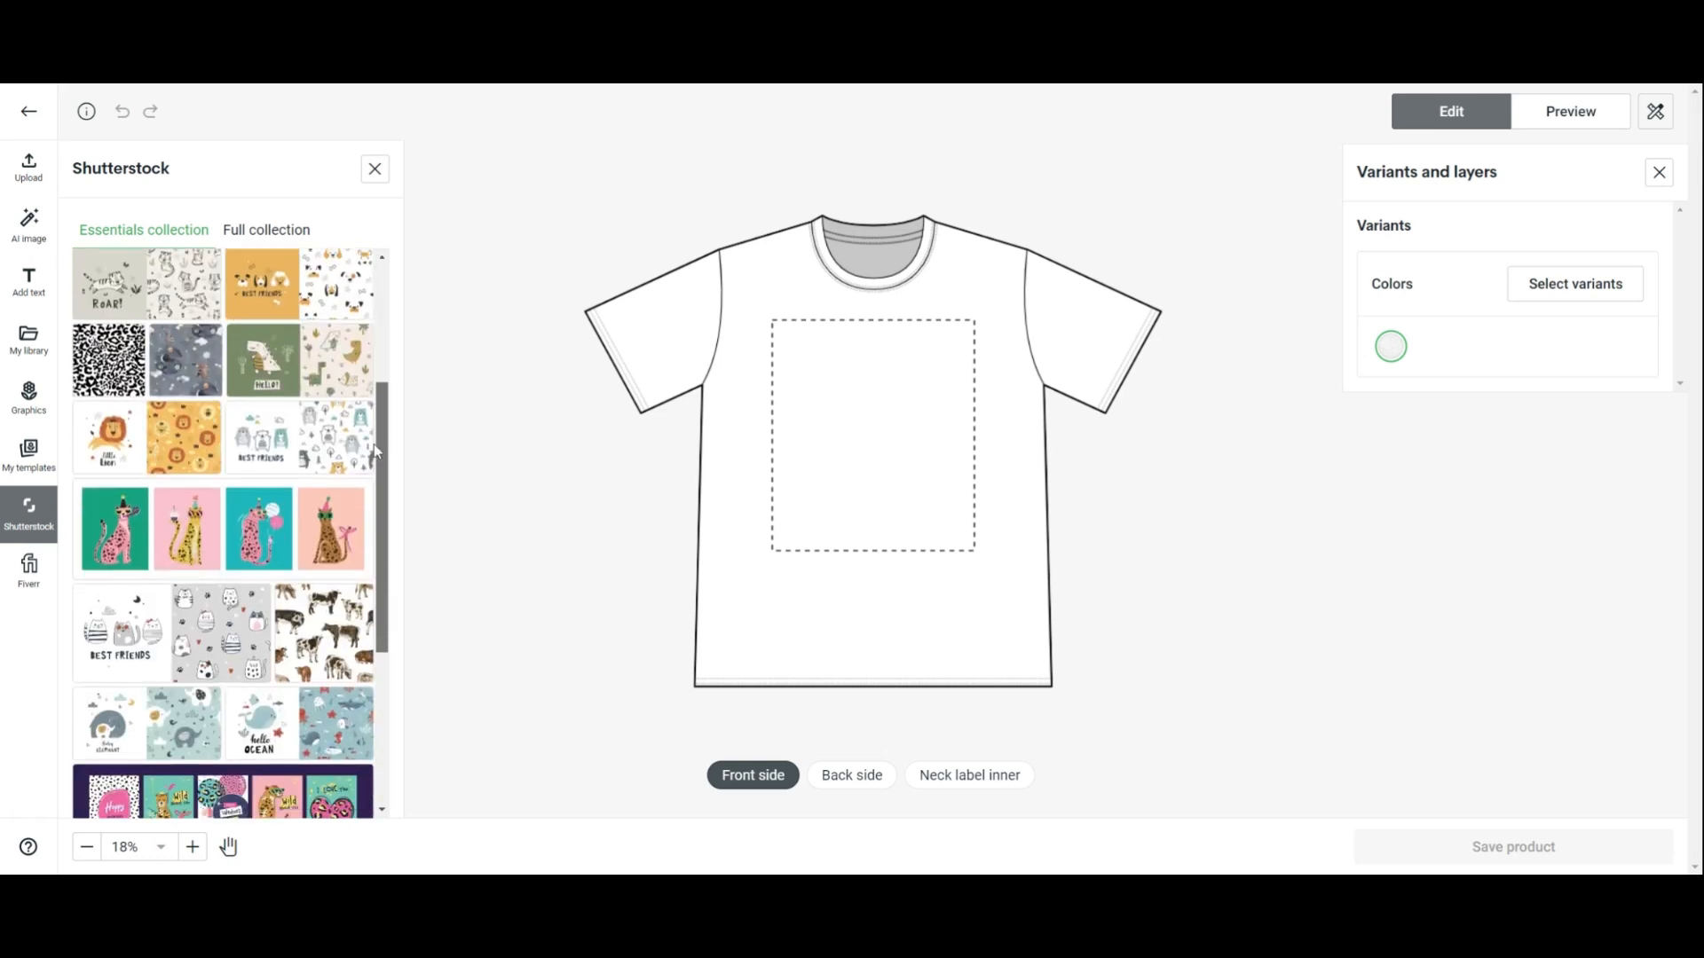
pyautogui.scroll(-2, 374, 449)
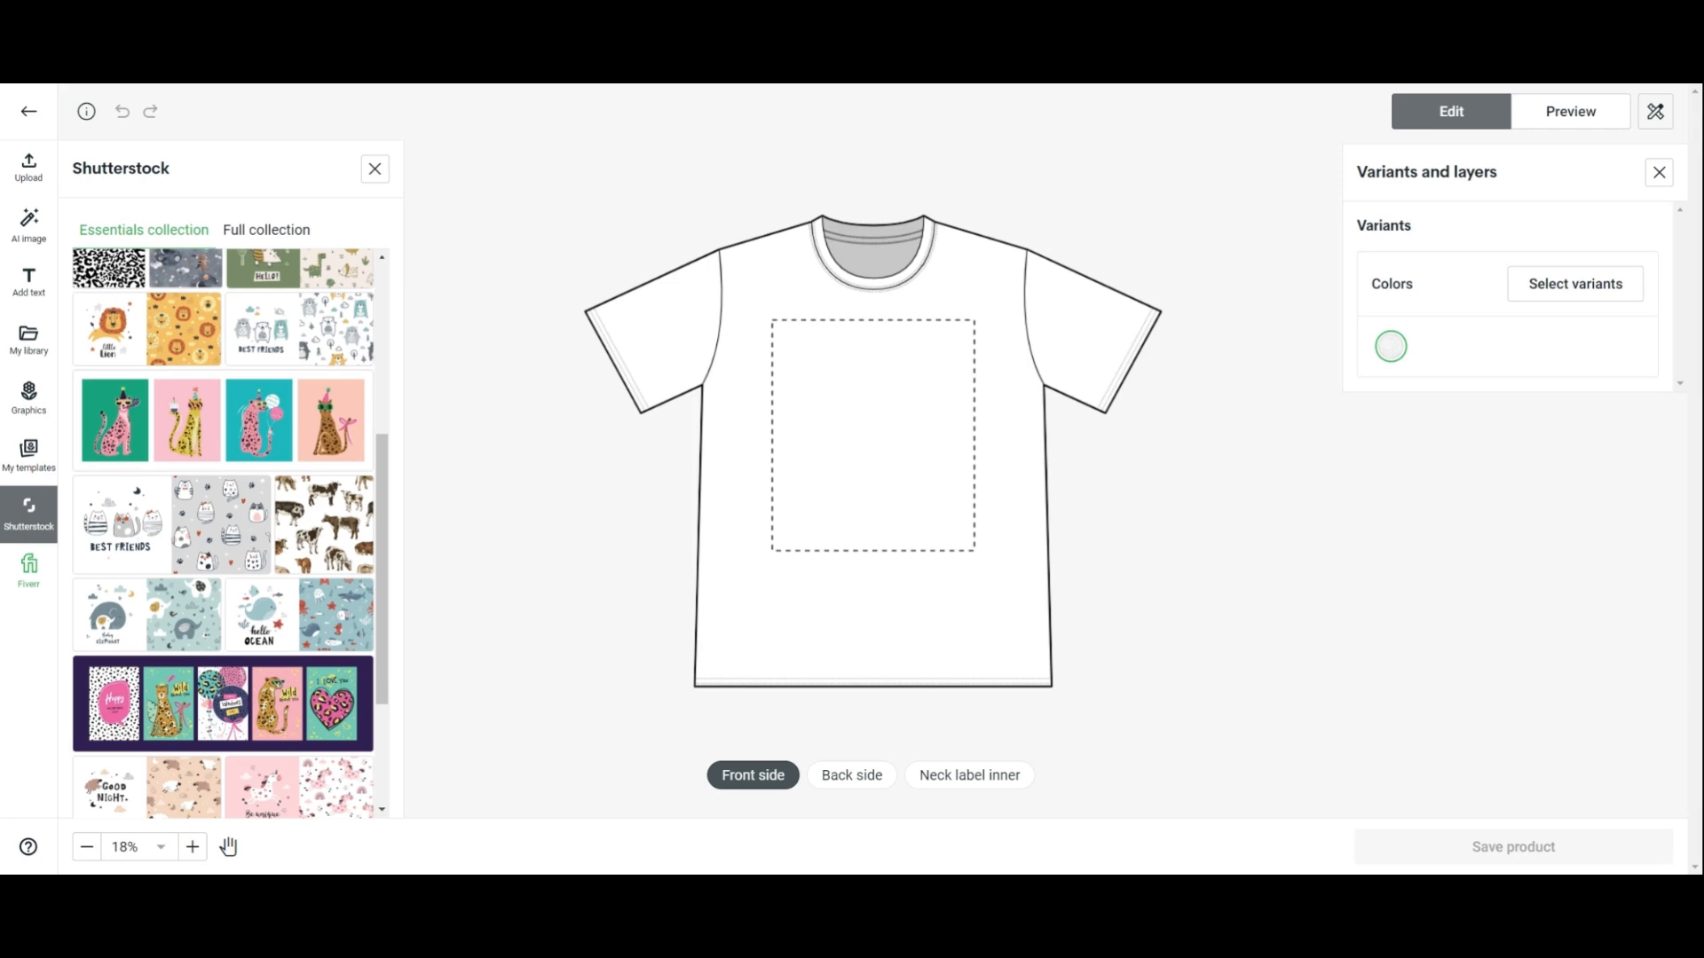
pyautogui.click(19, 348)
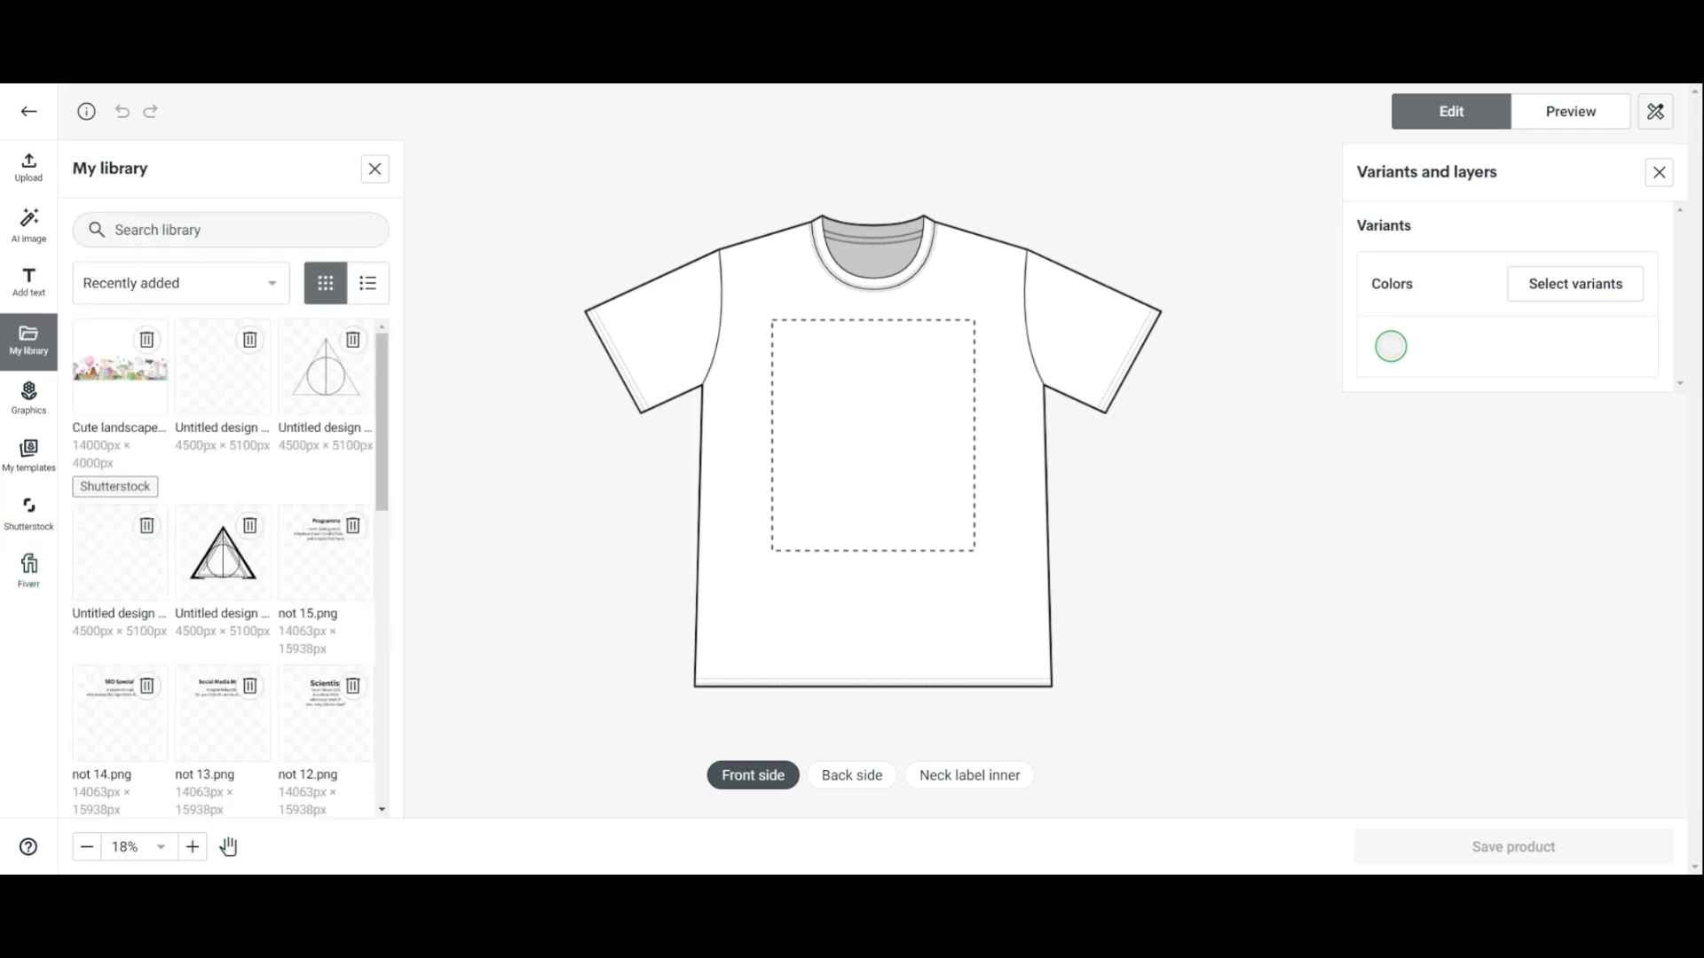
# Add the 'not 6.png' coffee design from My library to the shirt's front print area
pyautogui.scroll(-4, 370, 559)
pyautogui.scroll(-1, 371, 562)
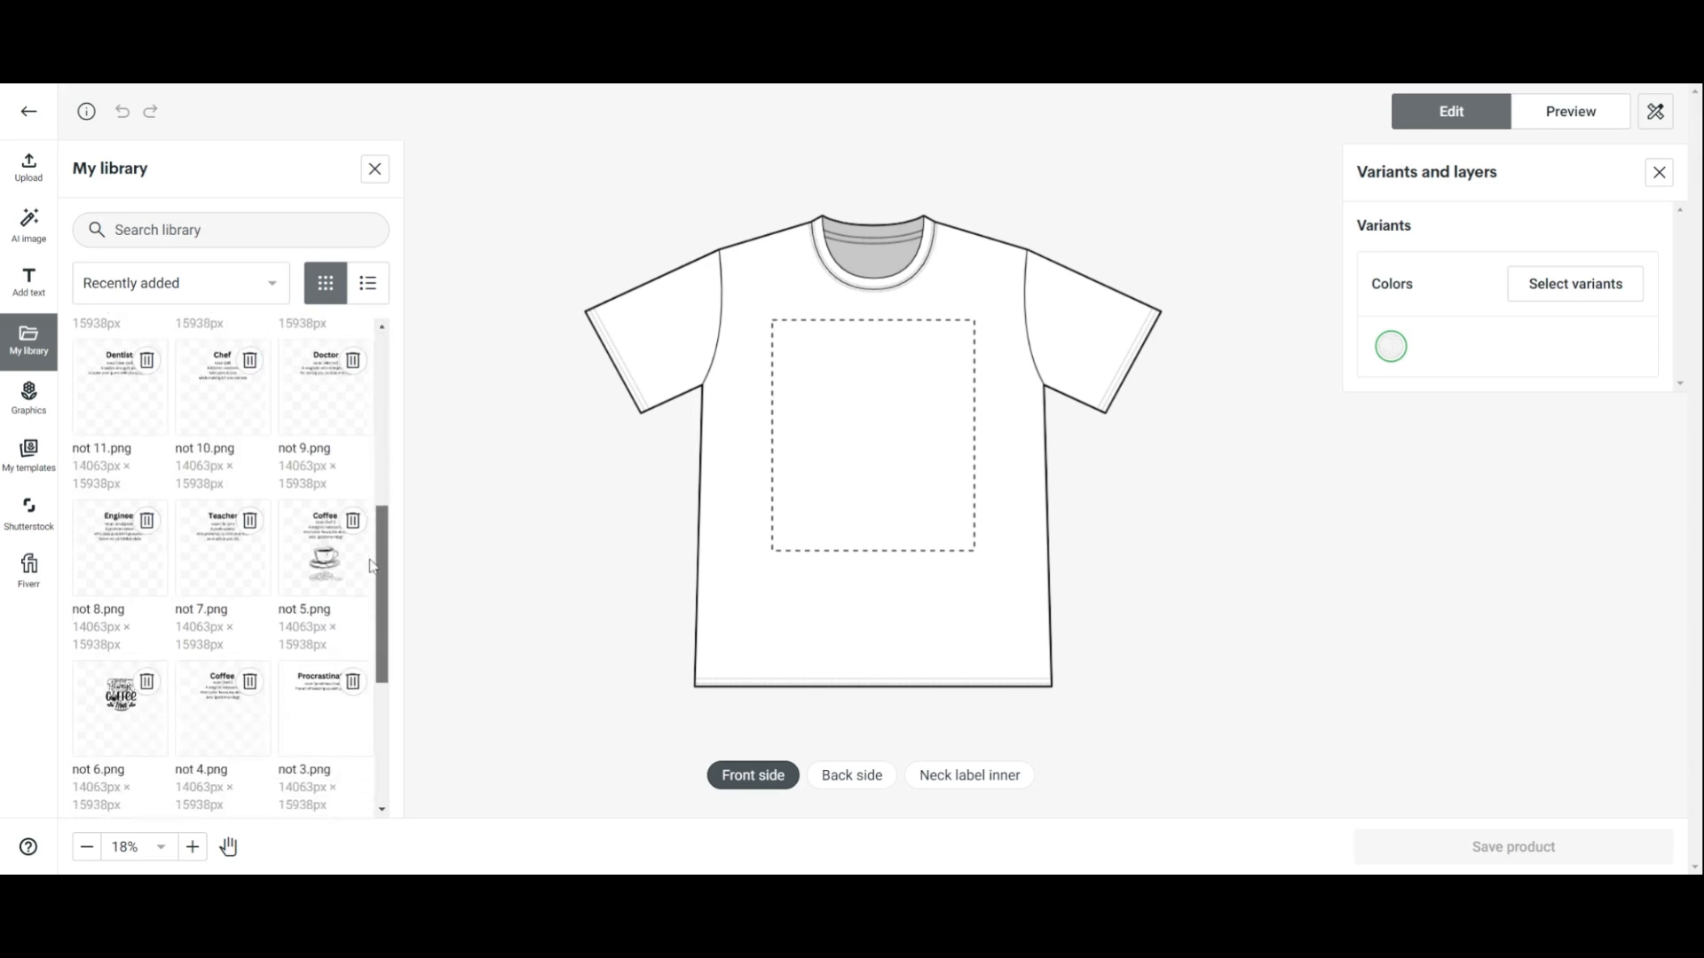
pyautogui.click(129, 714)
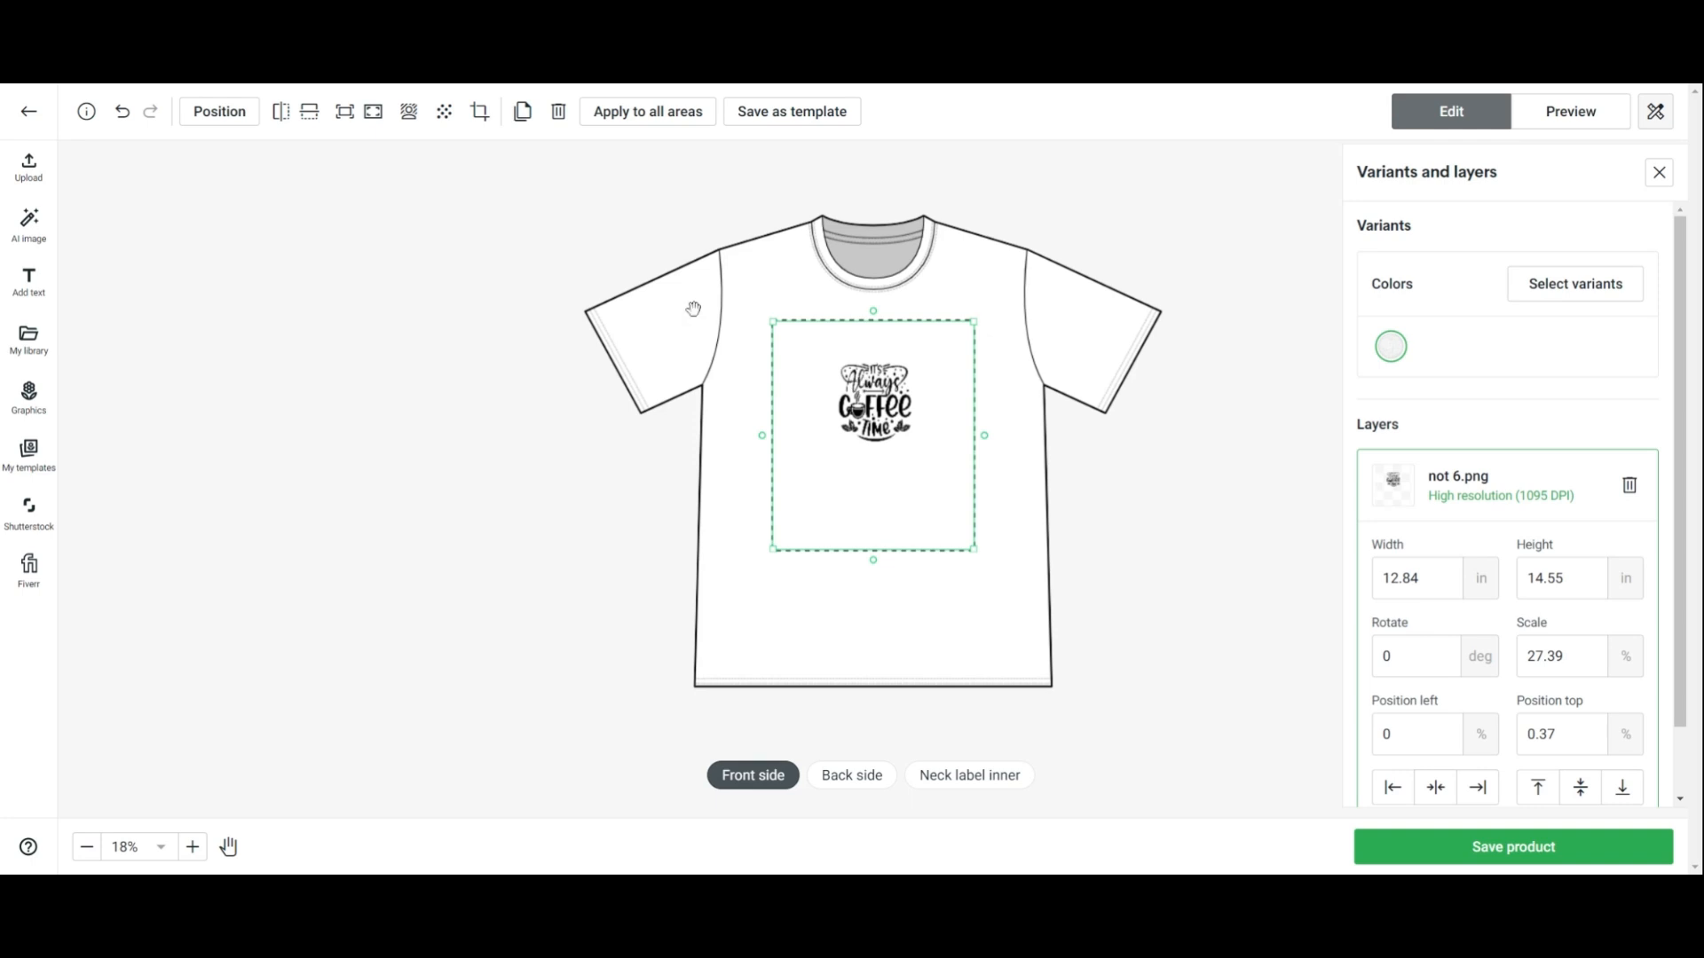
pyautogui.click(480, 115)
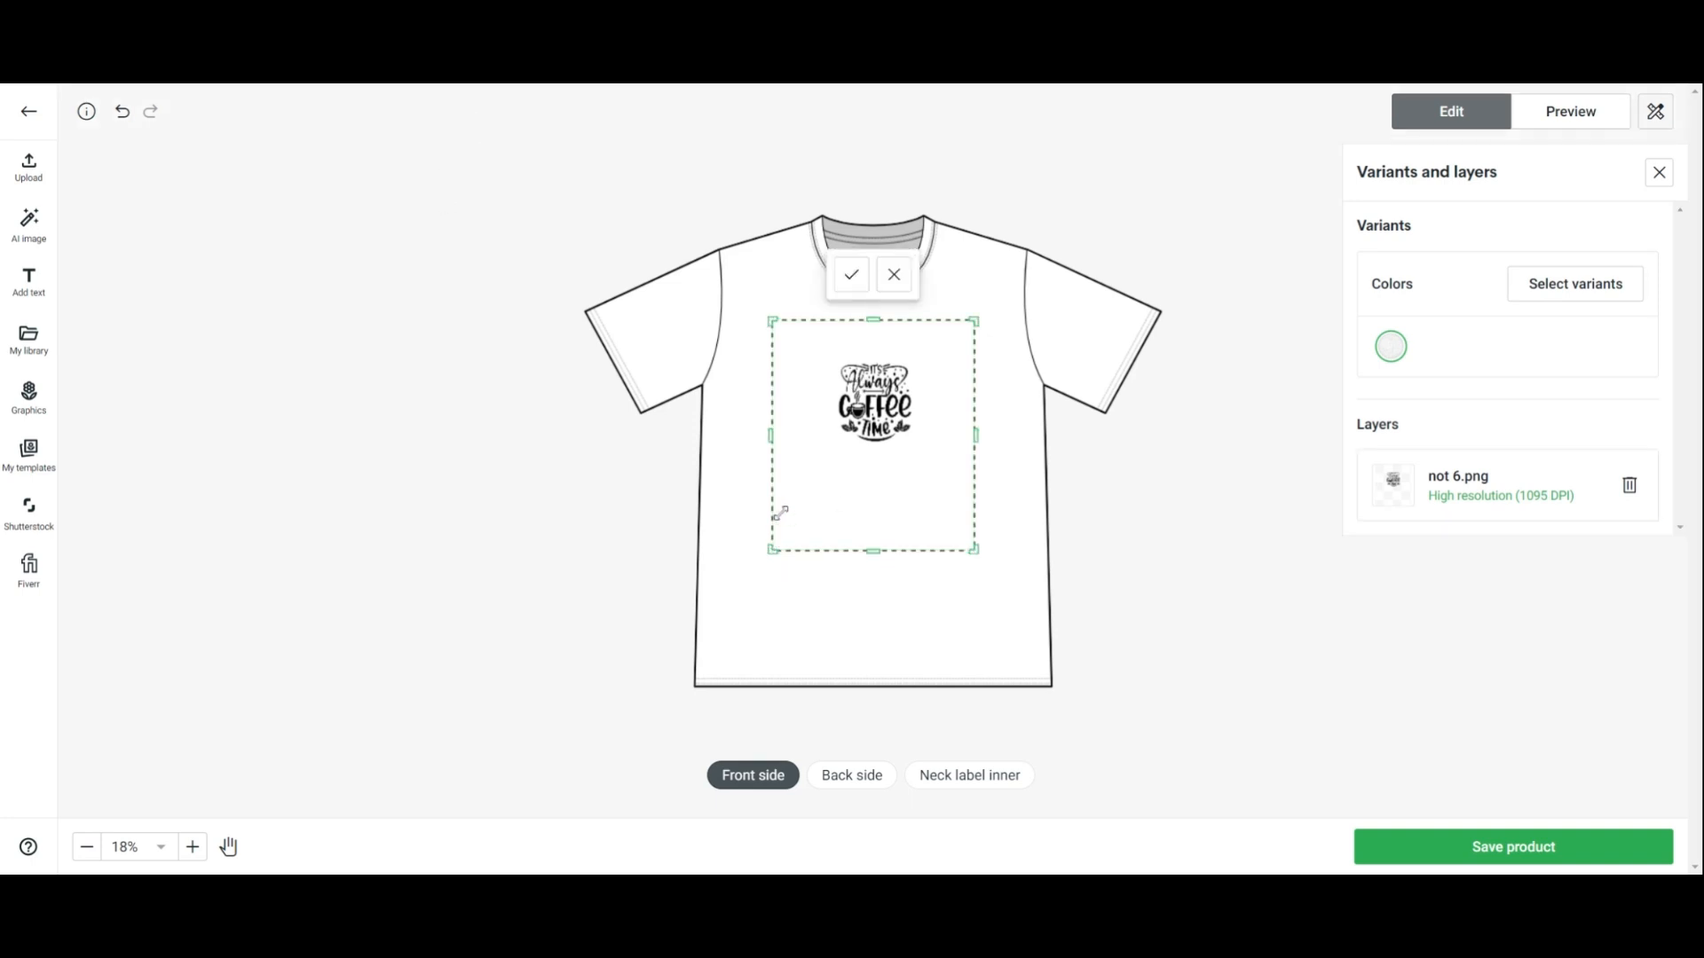
pyautogui.click(893, 275)
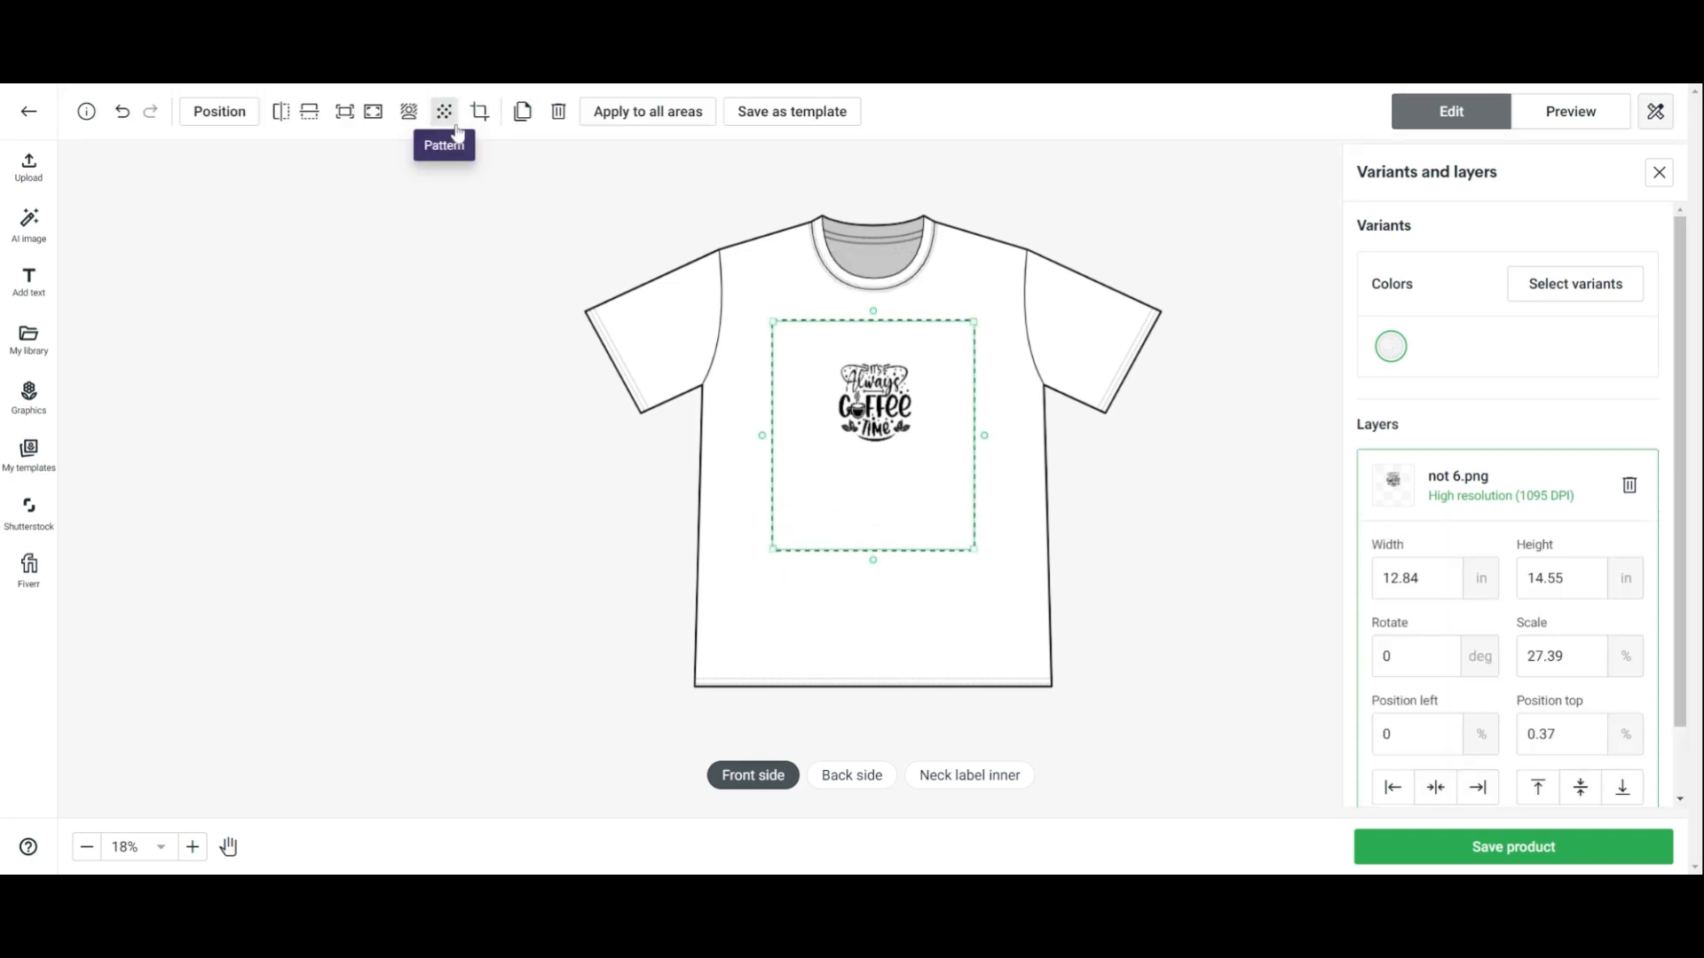
pyautogui.click(407, 118)
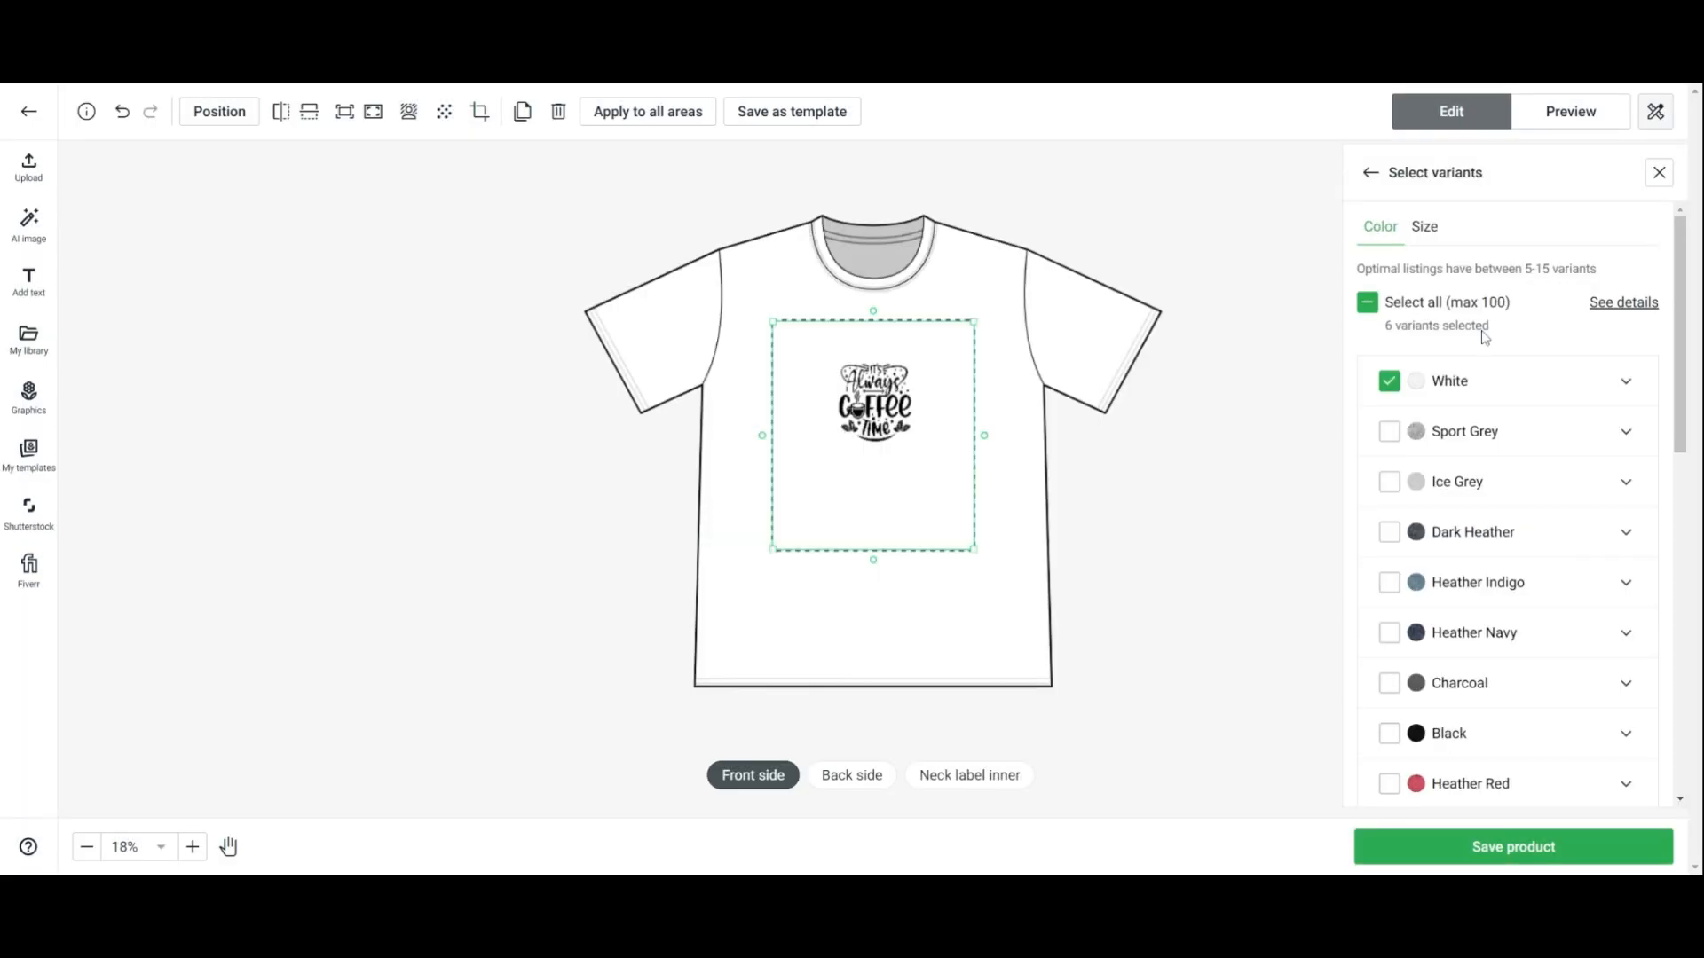
# Select the Sport Grey and Ice Grey colour variants in addition to White
pyautogui.click(1390, 433)
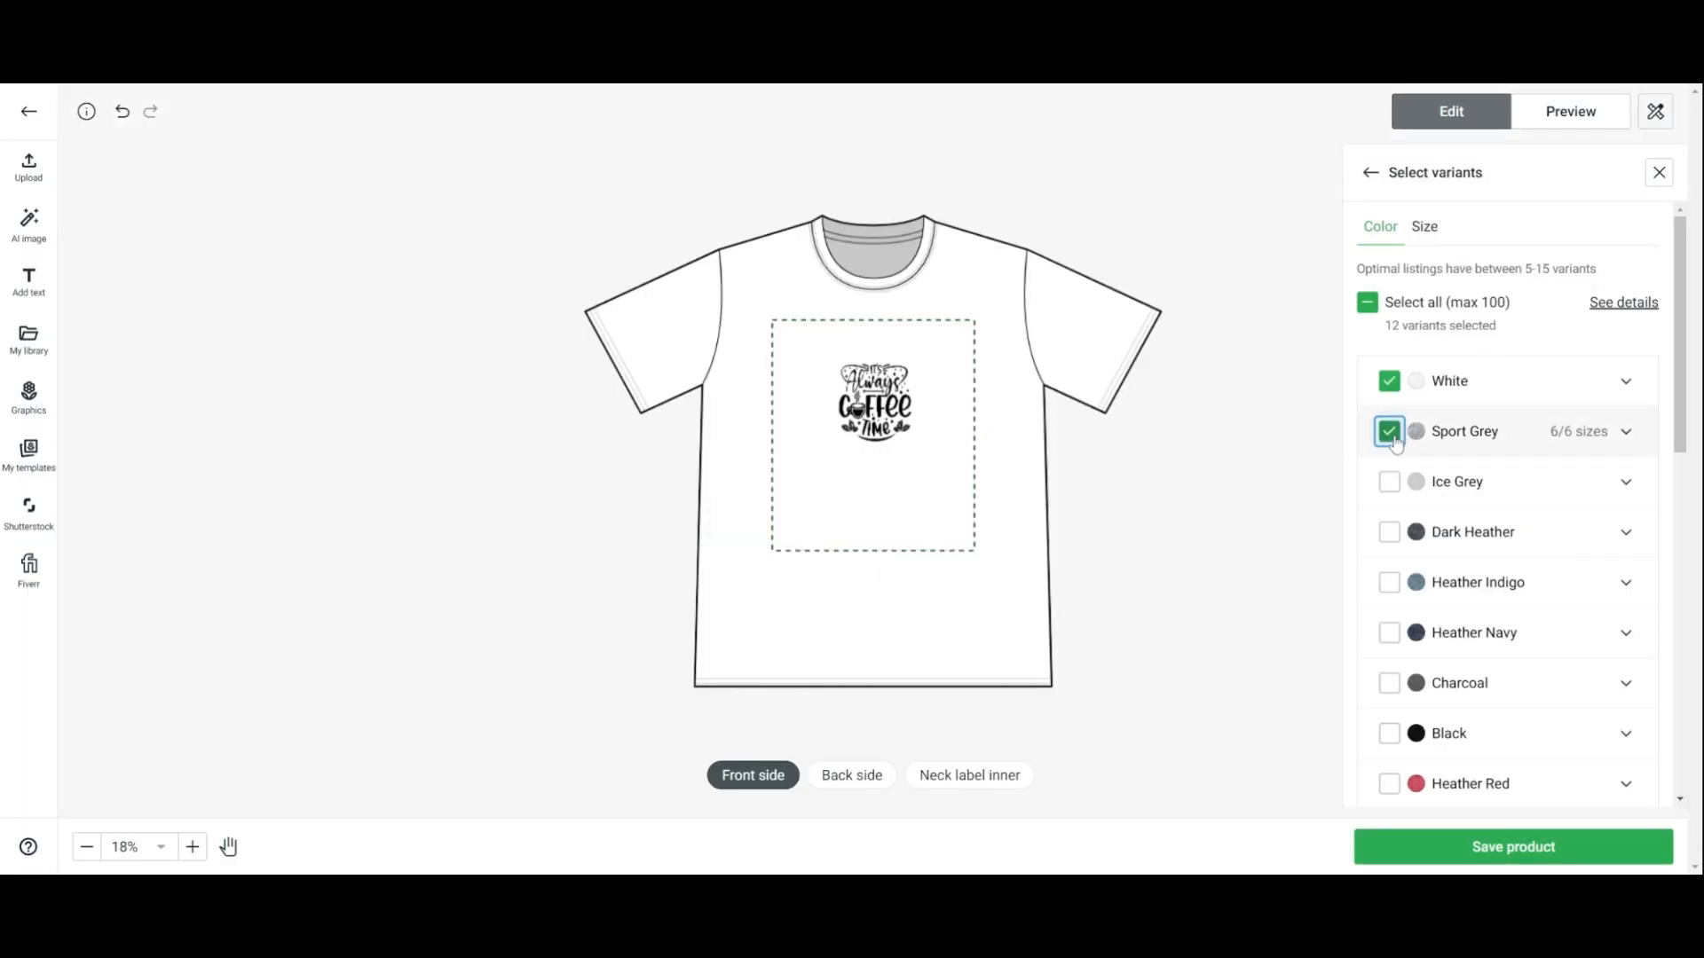
pyautogui.click(1390, 490)
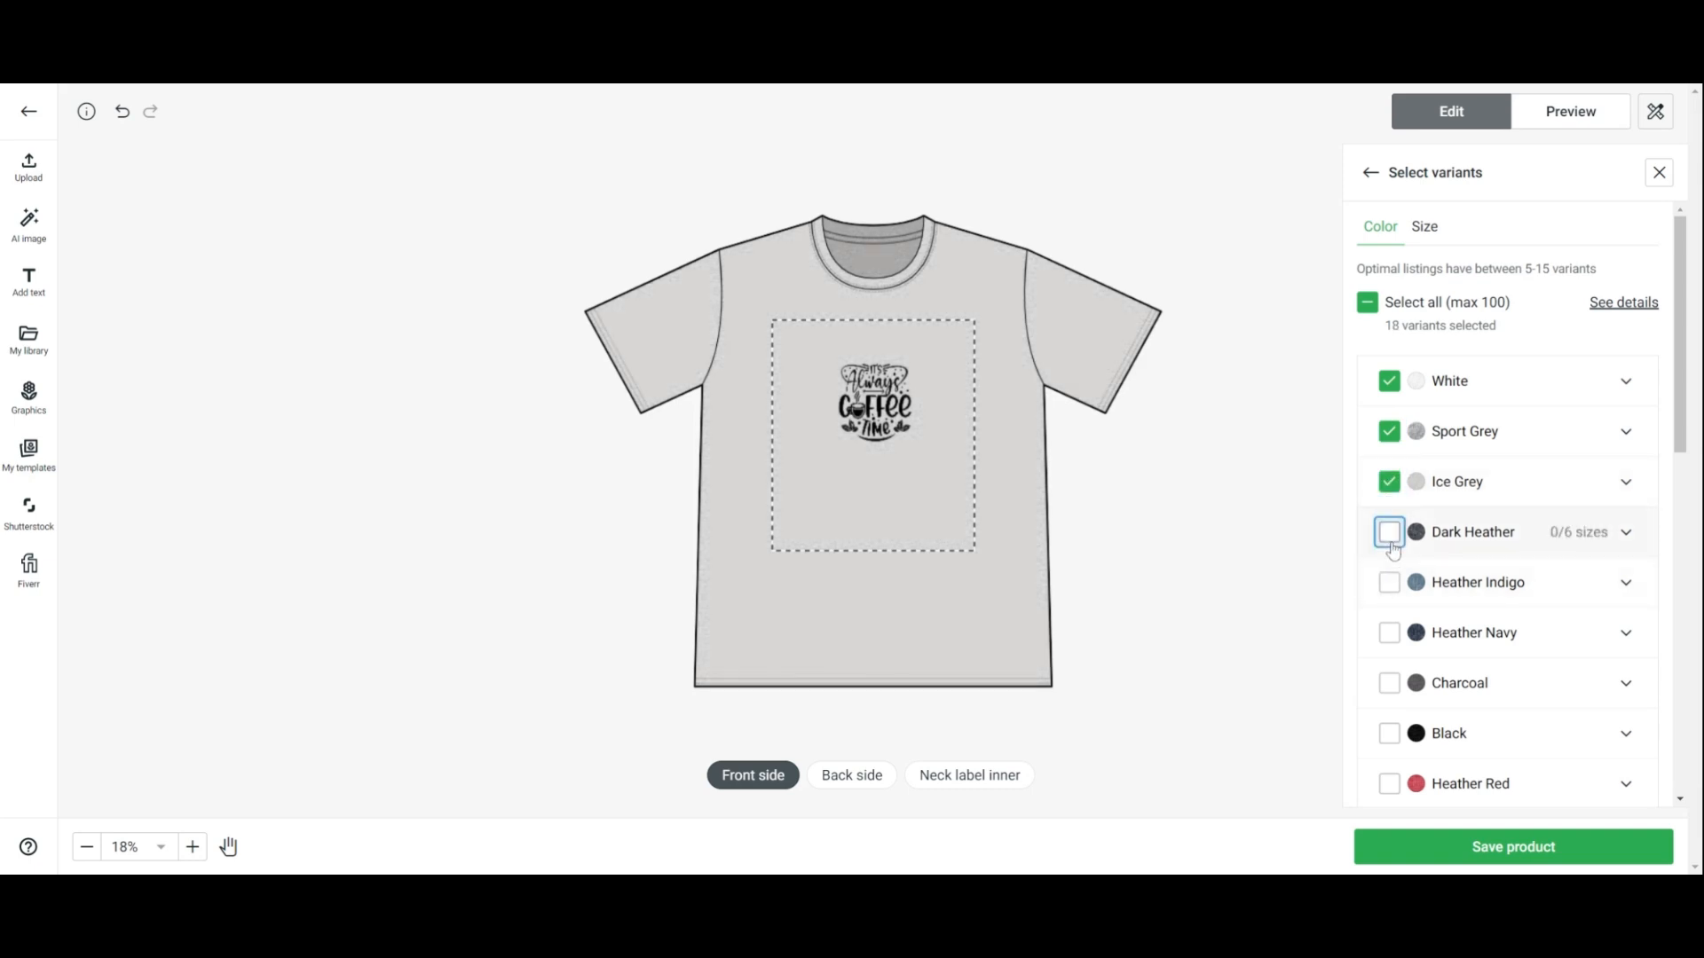
pyautogui.click(1391, 534)
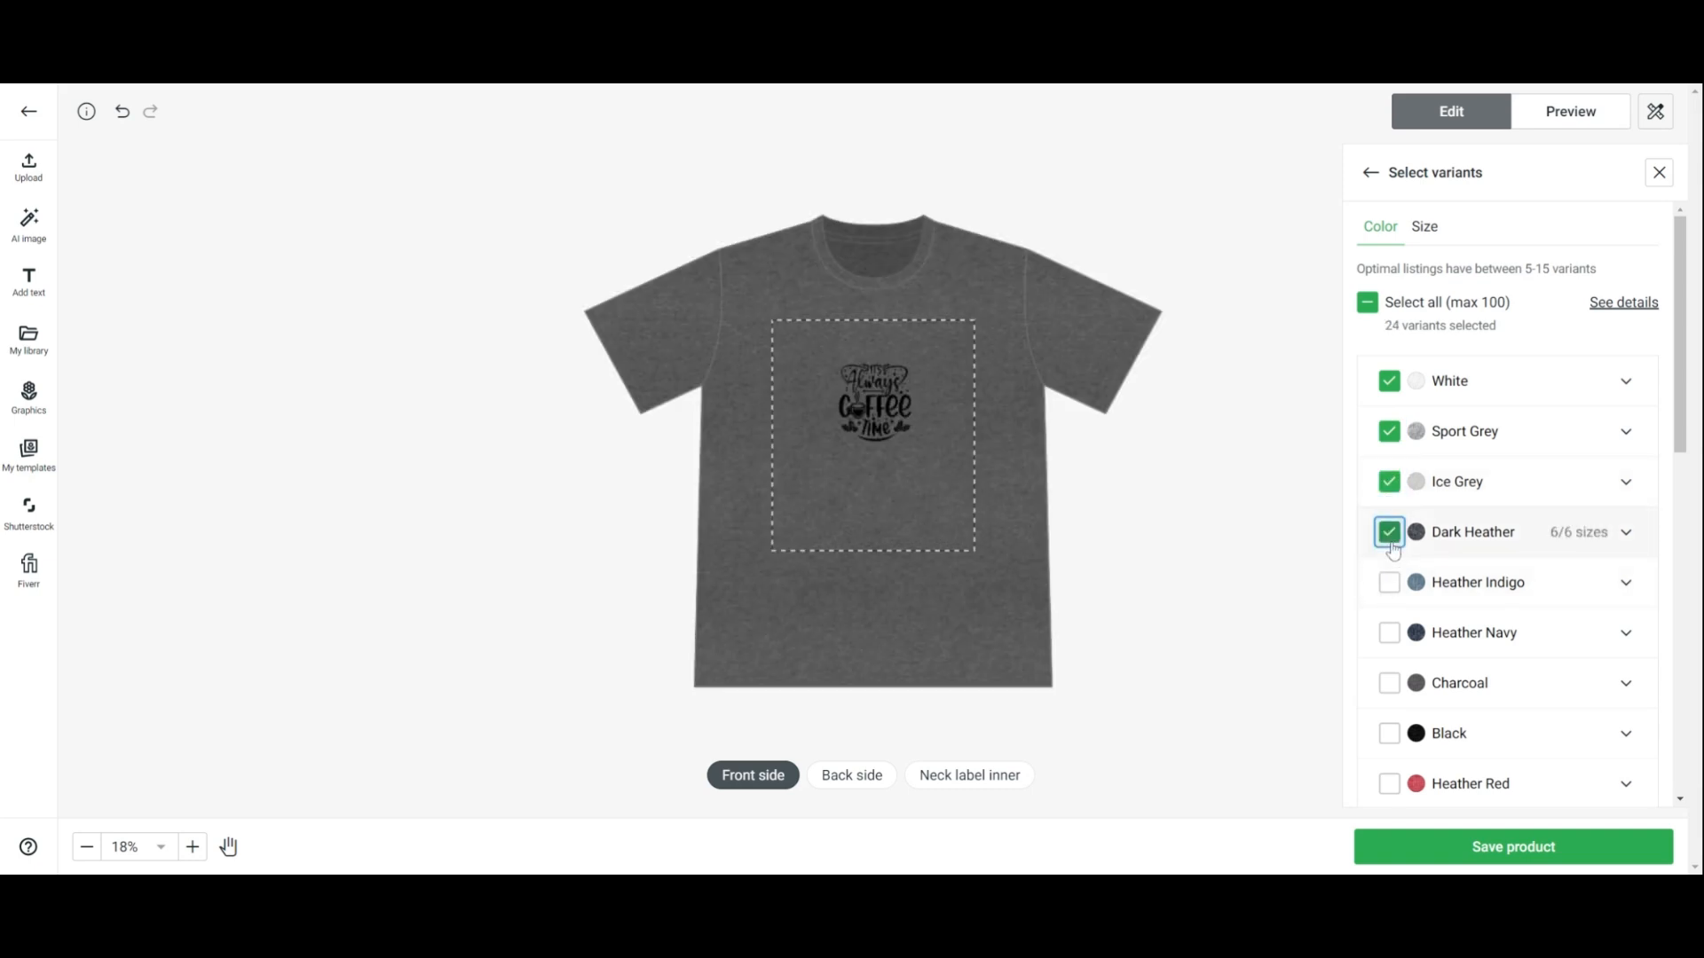
pyautogui.click(1390, 535)
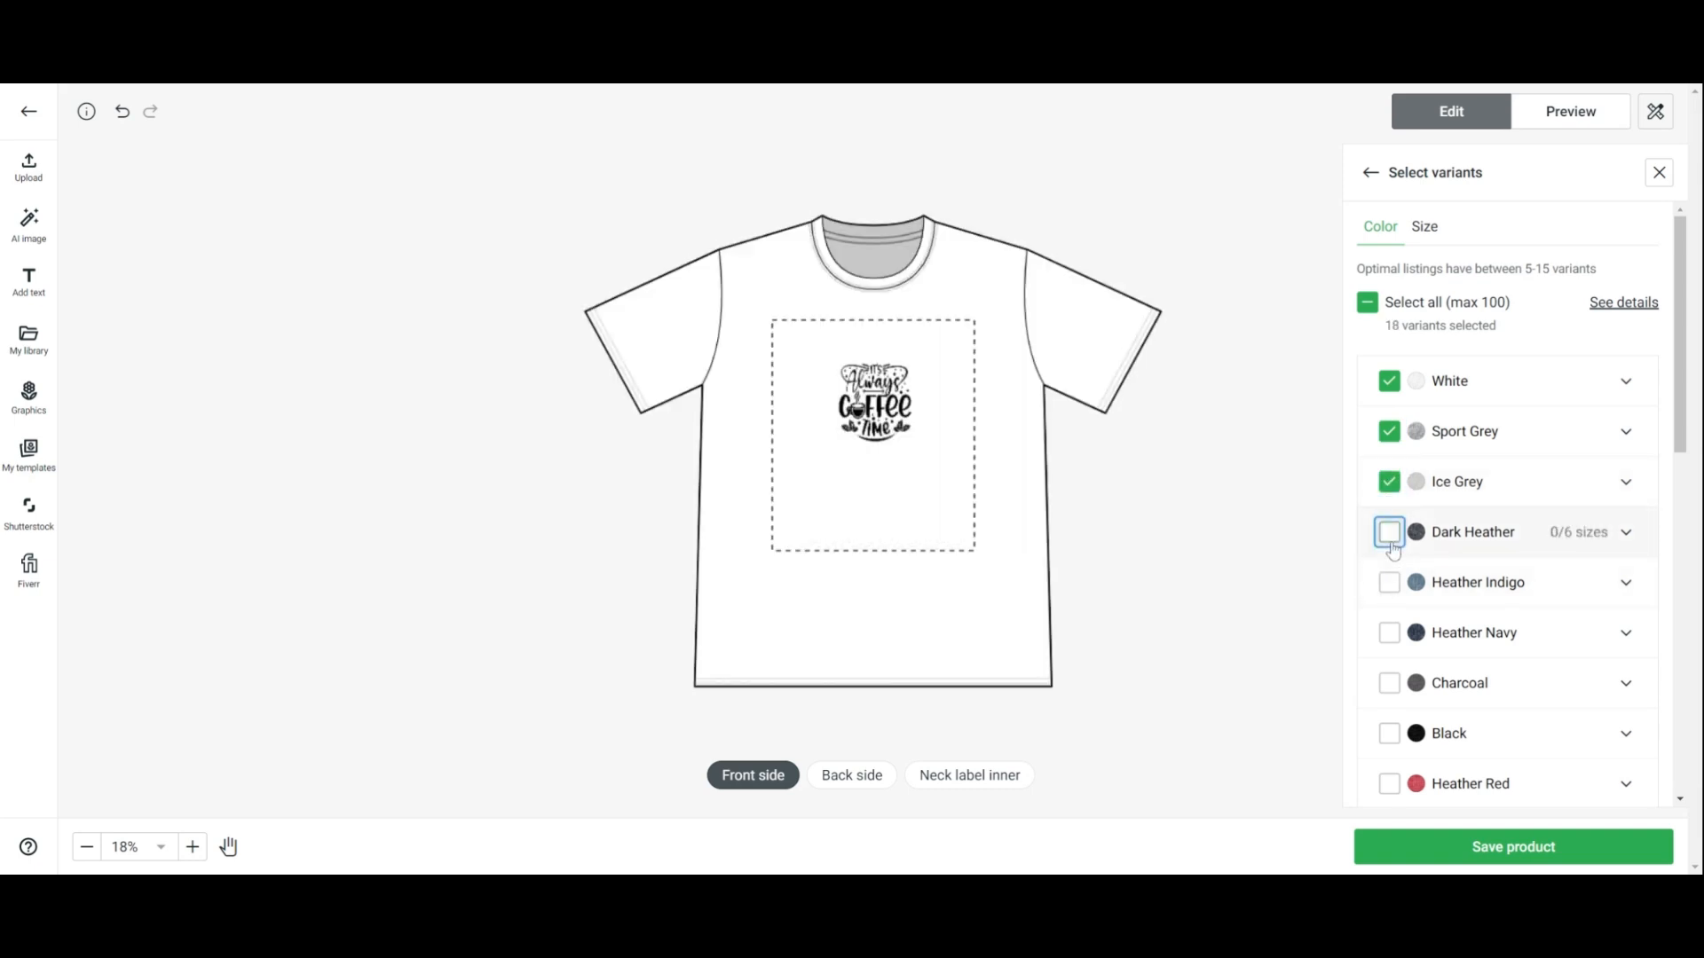
# Preview the shirt mockup and save the product
pyautogui.click(1566, 128)
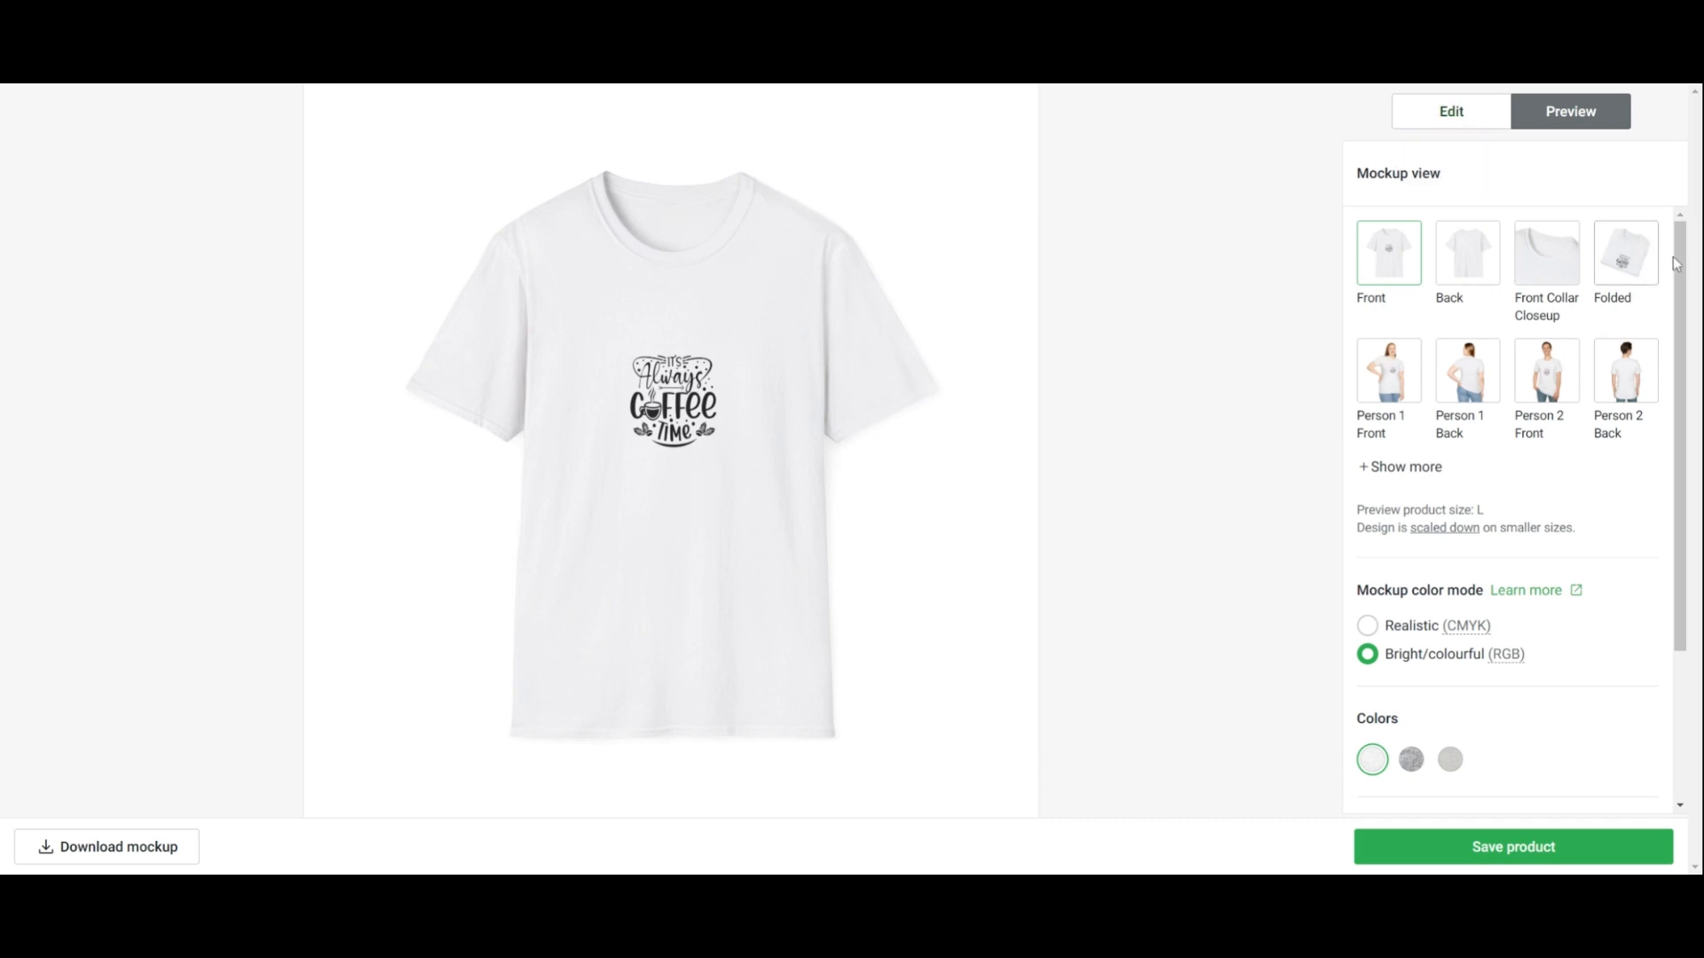
pyautogui.click(1456, 863)
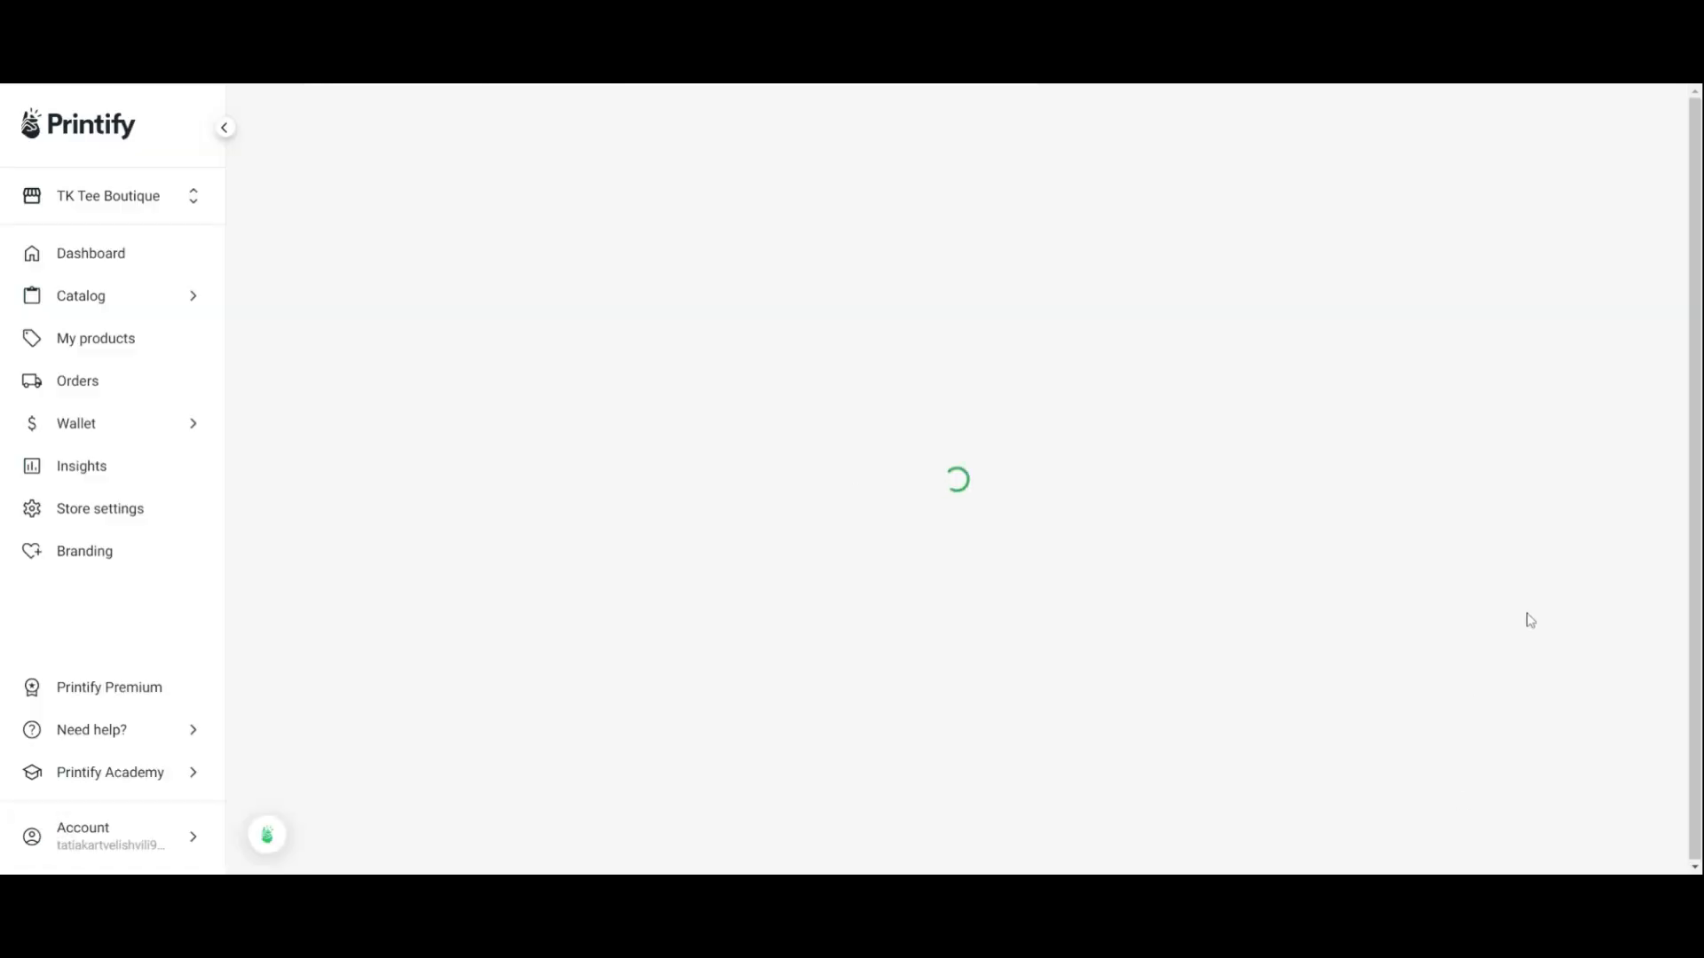
# Review the mockup views and listing description, then add the size table to the description
pyautogui.moveTo(1695, 246); pyautogui.dragTo(1695, 270)
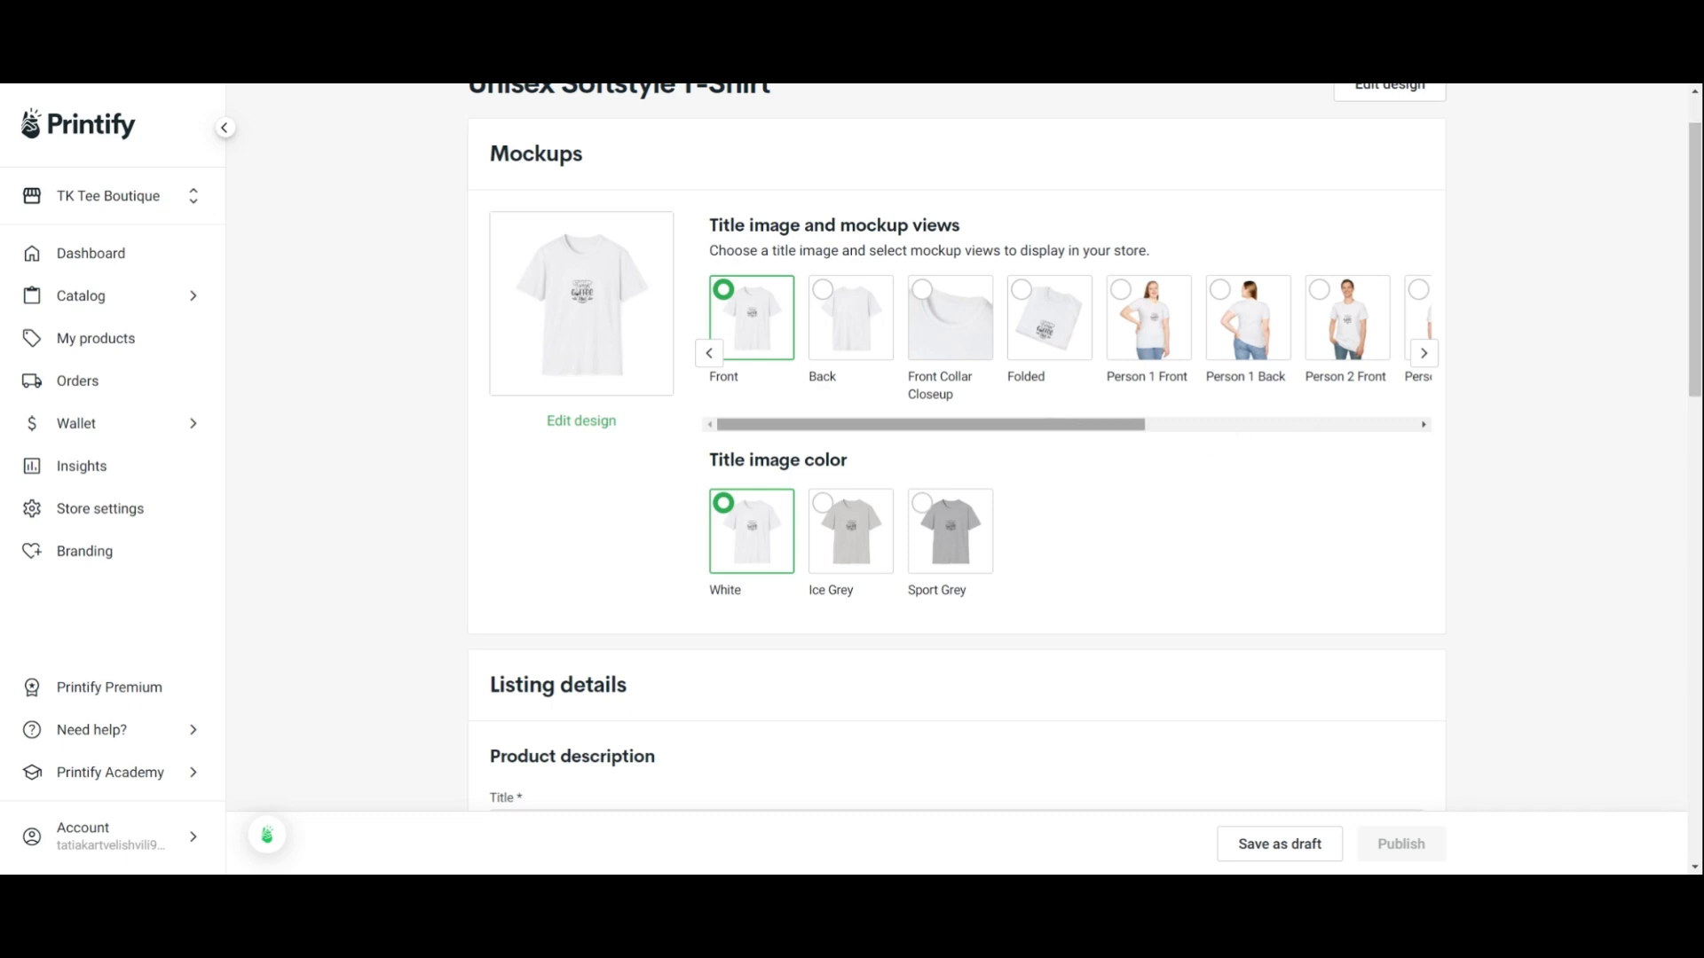
pyautogui.scroll(-5, 957, 479)
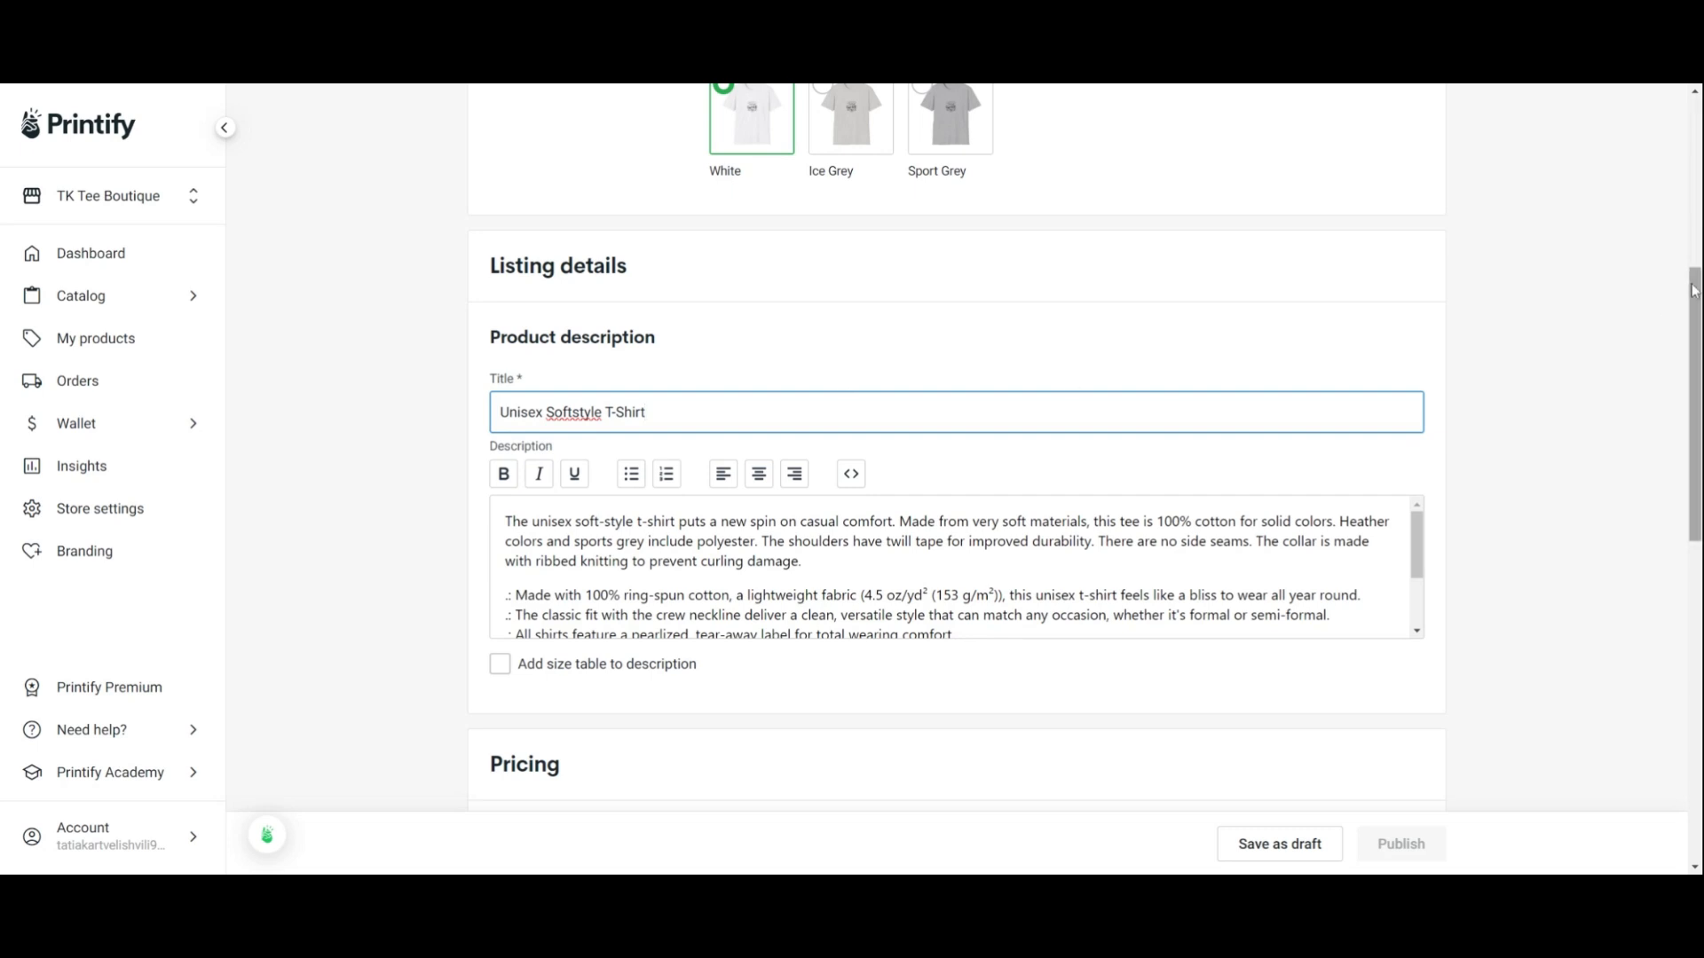
pyautogui.moveTo(1693, 291); pyautogui.dragTo(1693, 330)
pyautogui.moveTo(1416, 448); pyautogui.dragTo(1416, 493)
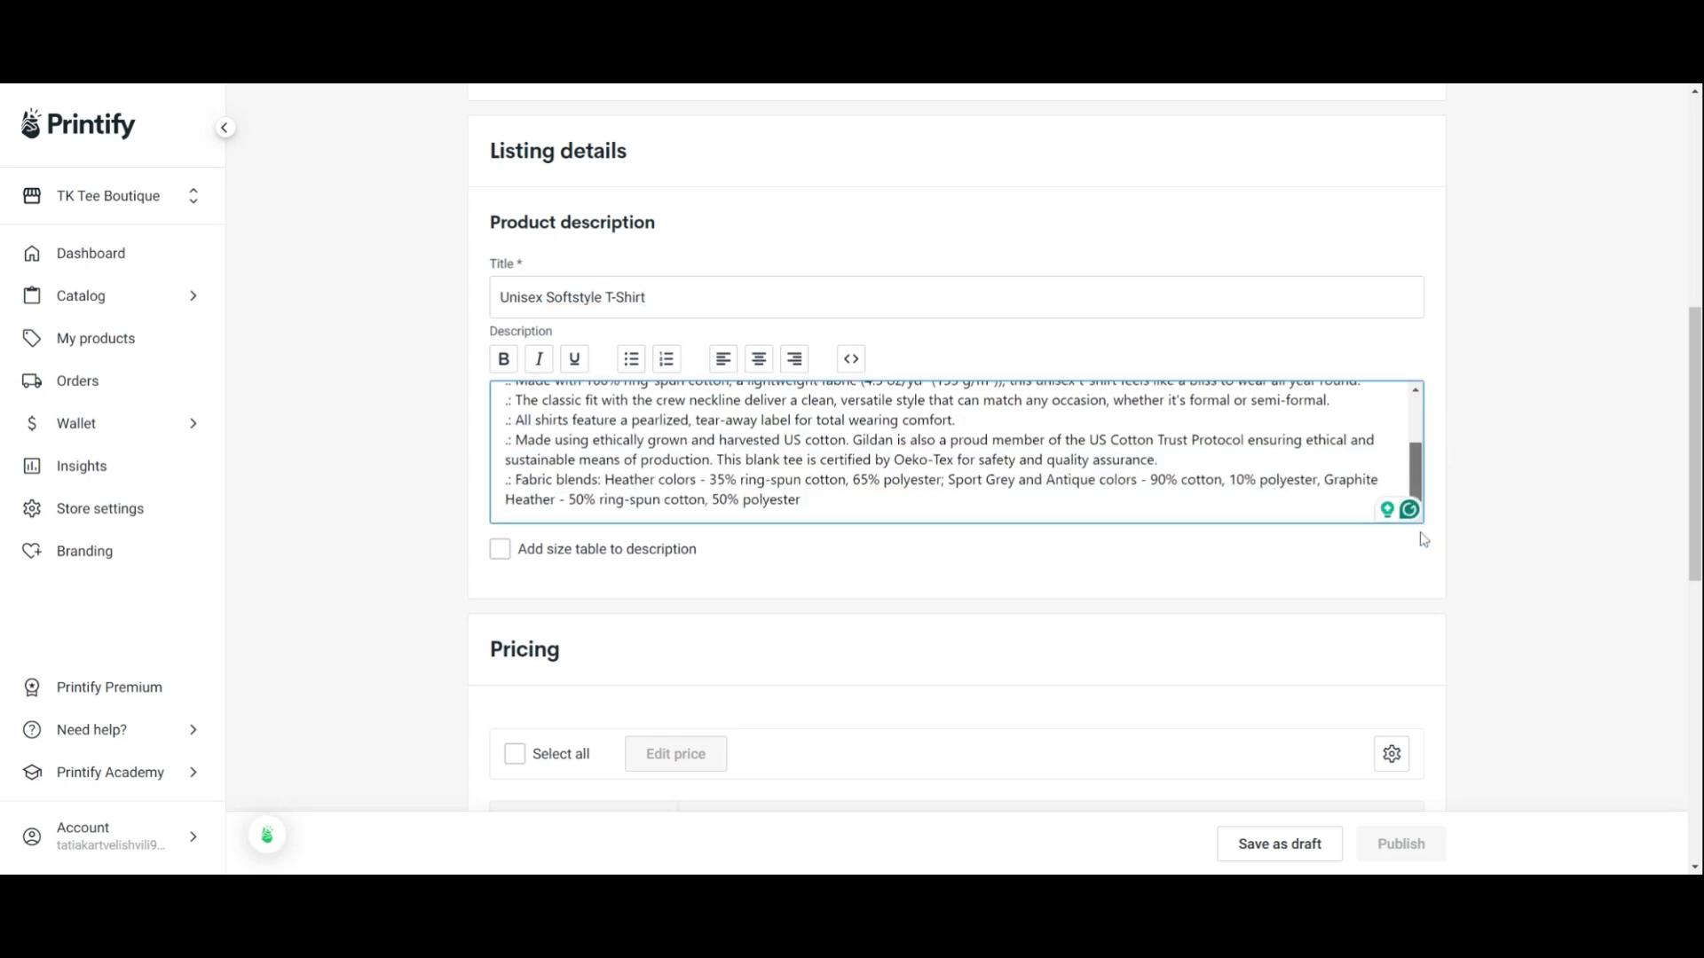
pyautogui.moveTo(1421, 531); pyautogui.dragTo(1417, 422)
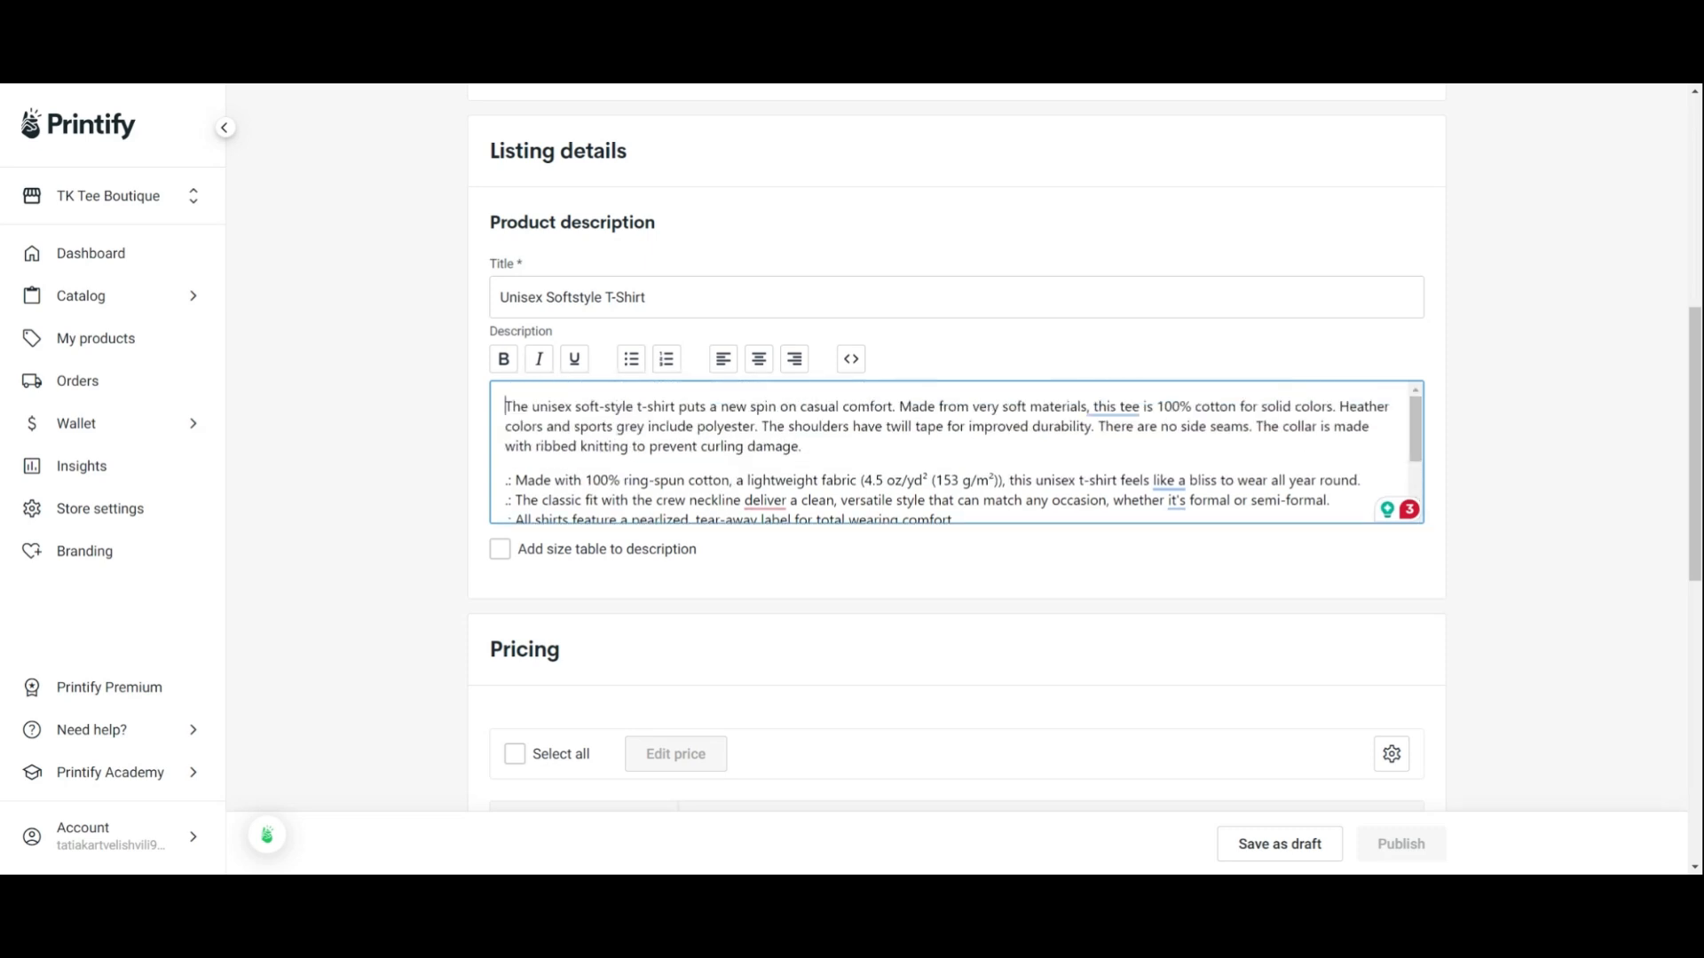
pyautogui.moveTo(505, 406); pyautogui.dragTo(801, 447)
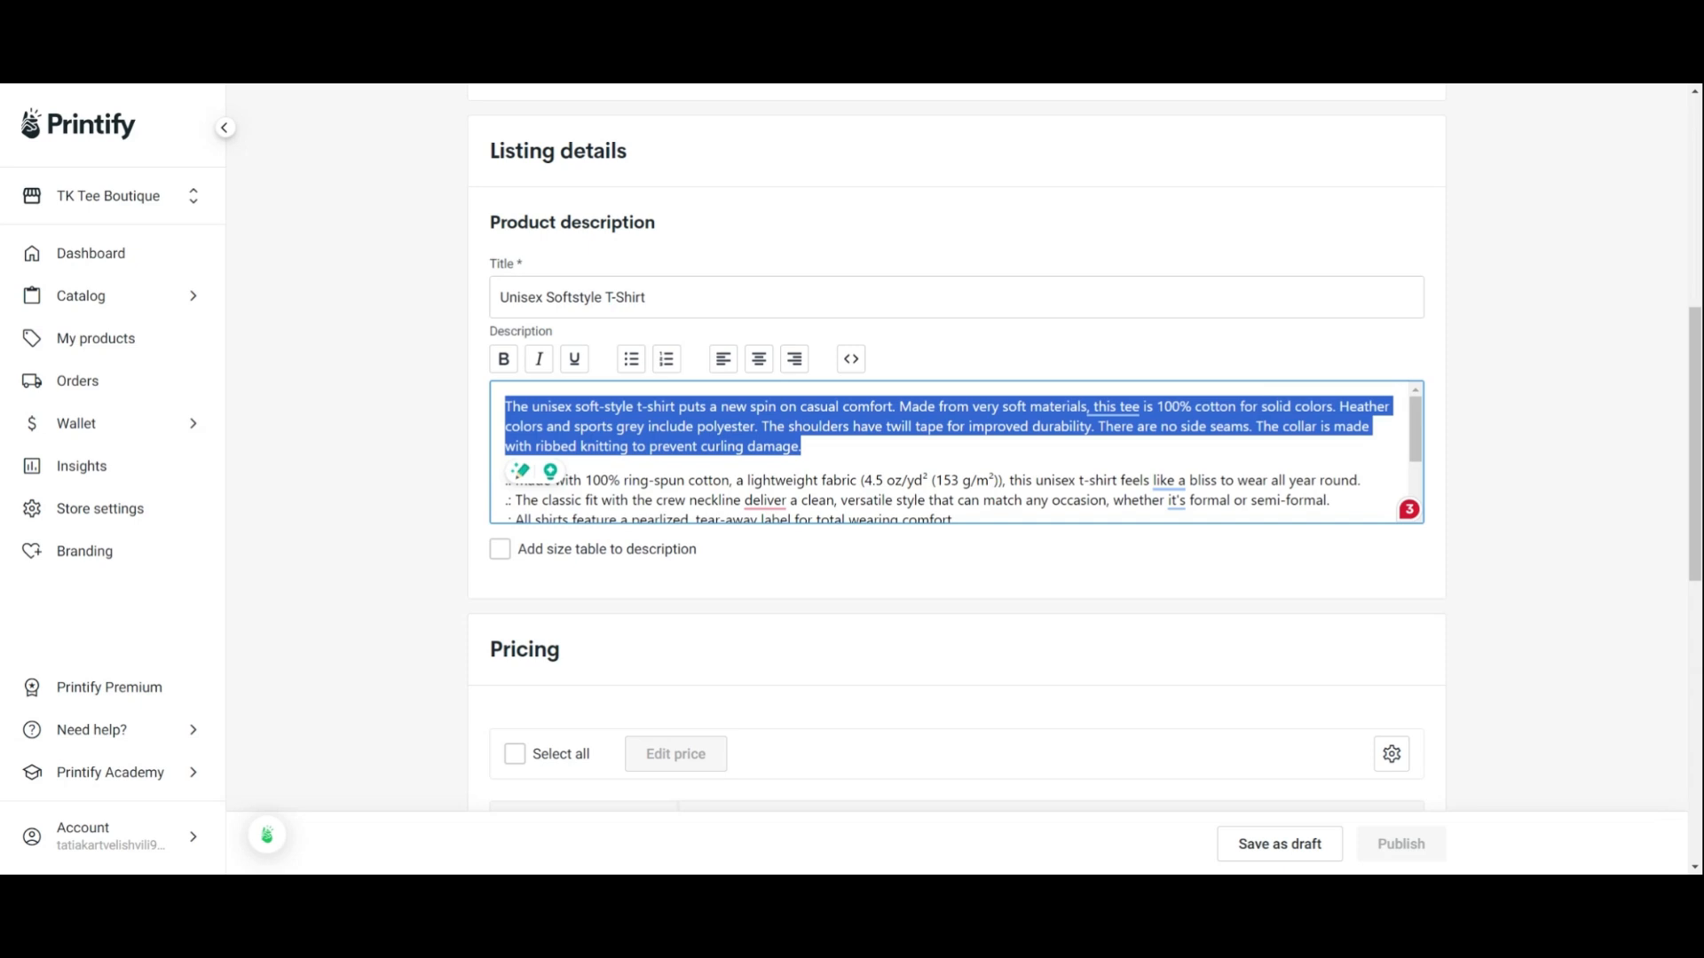
pyautogui.click(803, 446)
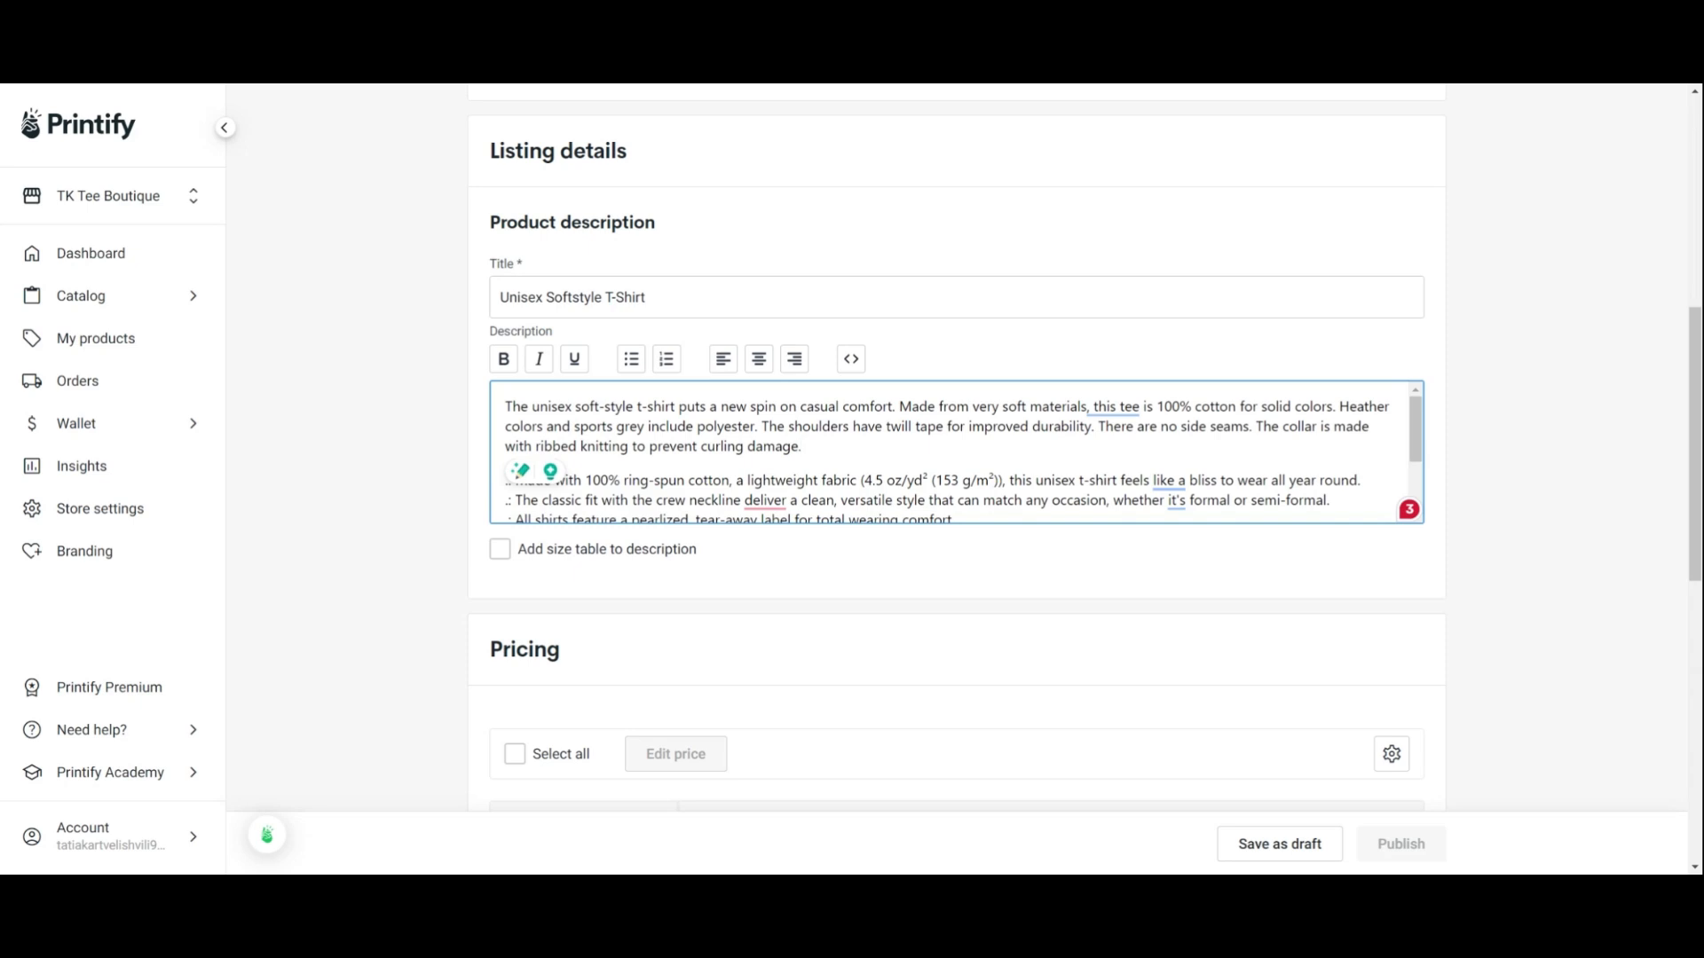
pyautogui.click(500, 551)
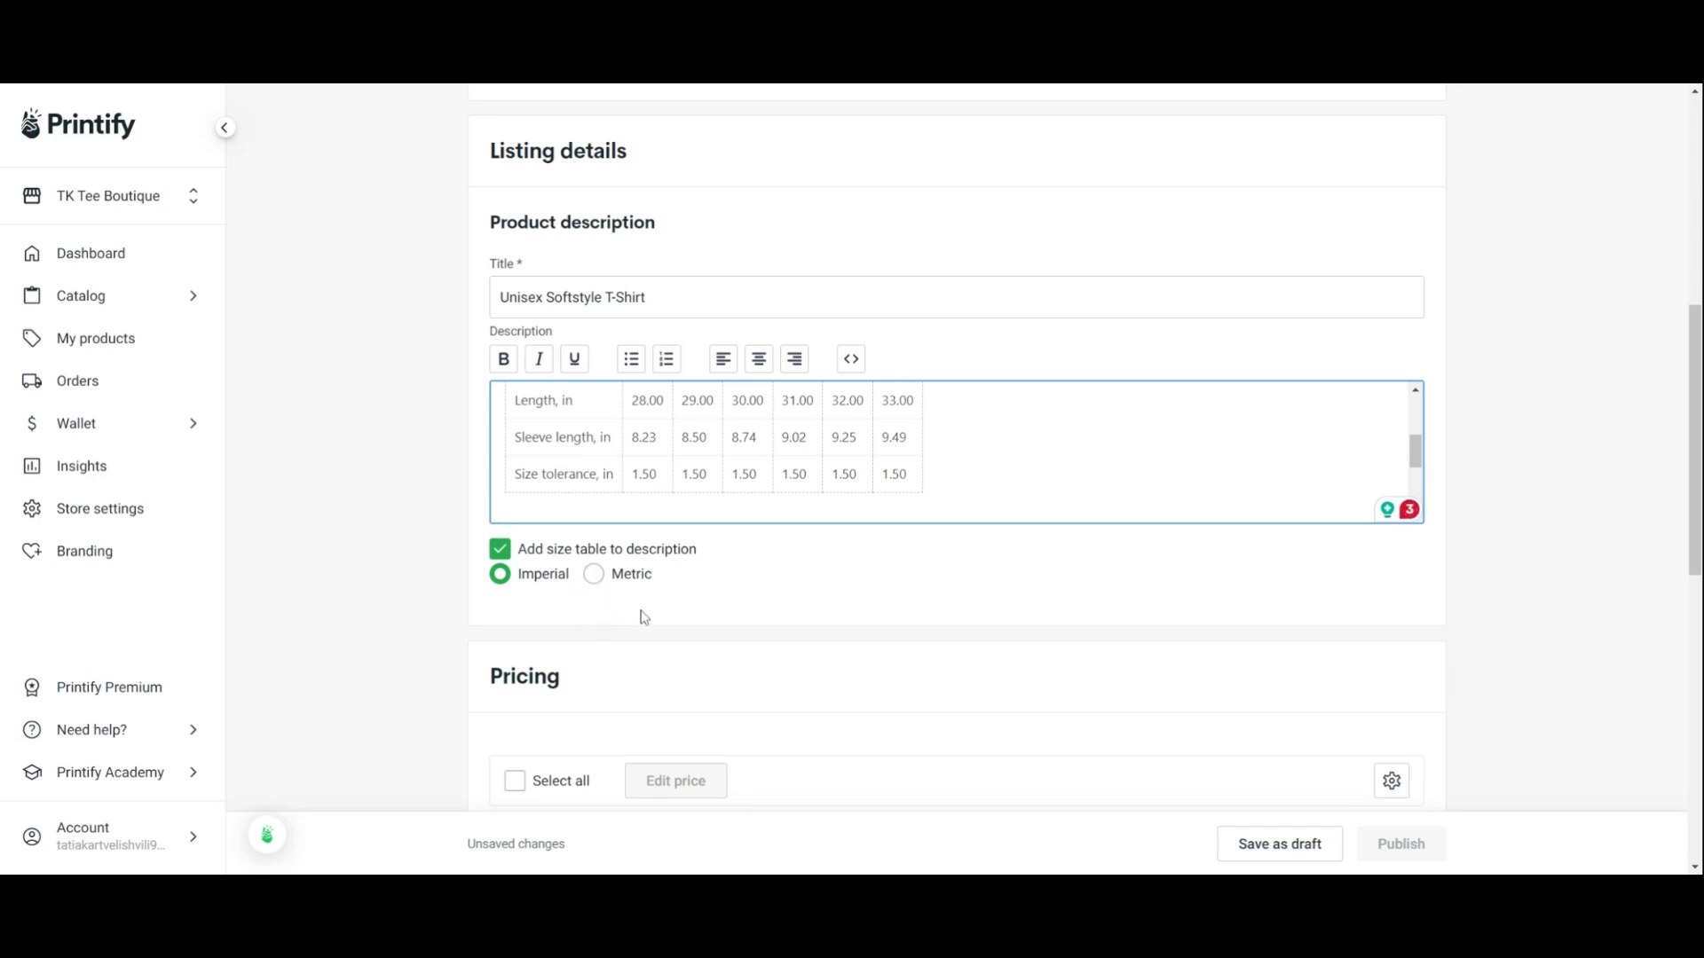
# Scroll through the pricing table's columns for each size
pyautogui.scroll(-5, 1084, 482)
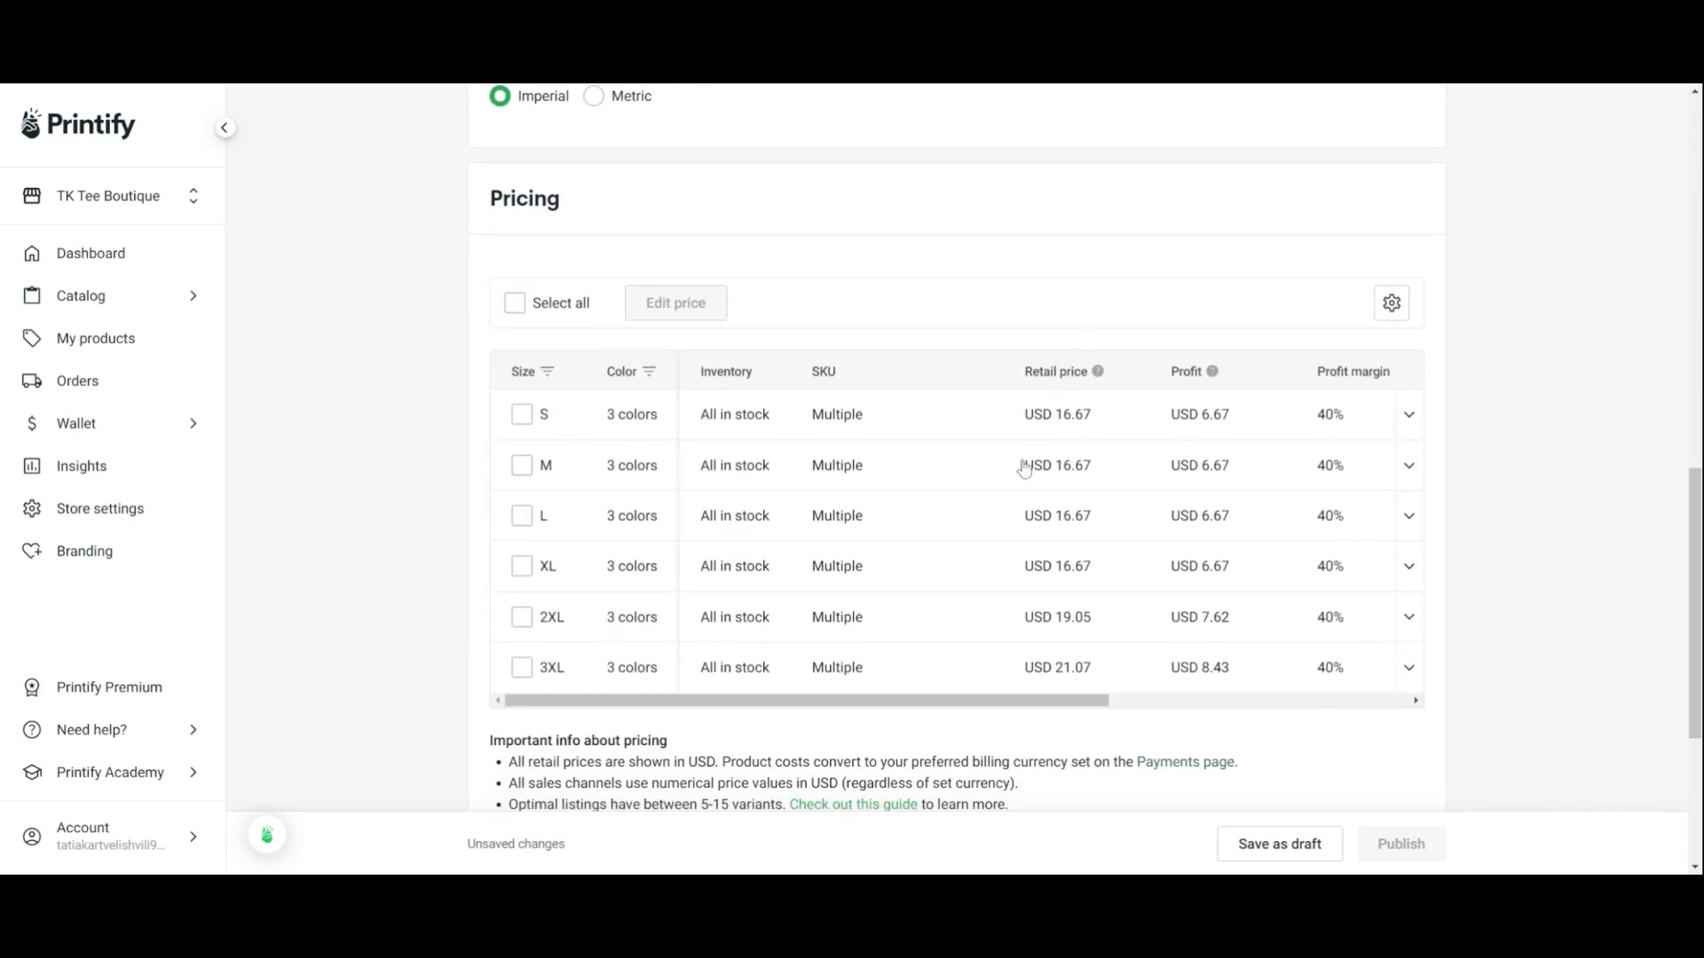
pyautogui.moveTo(981, 703); pyautogui.dragTo(1320, 698)
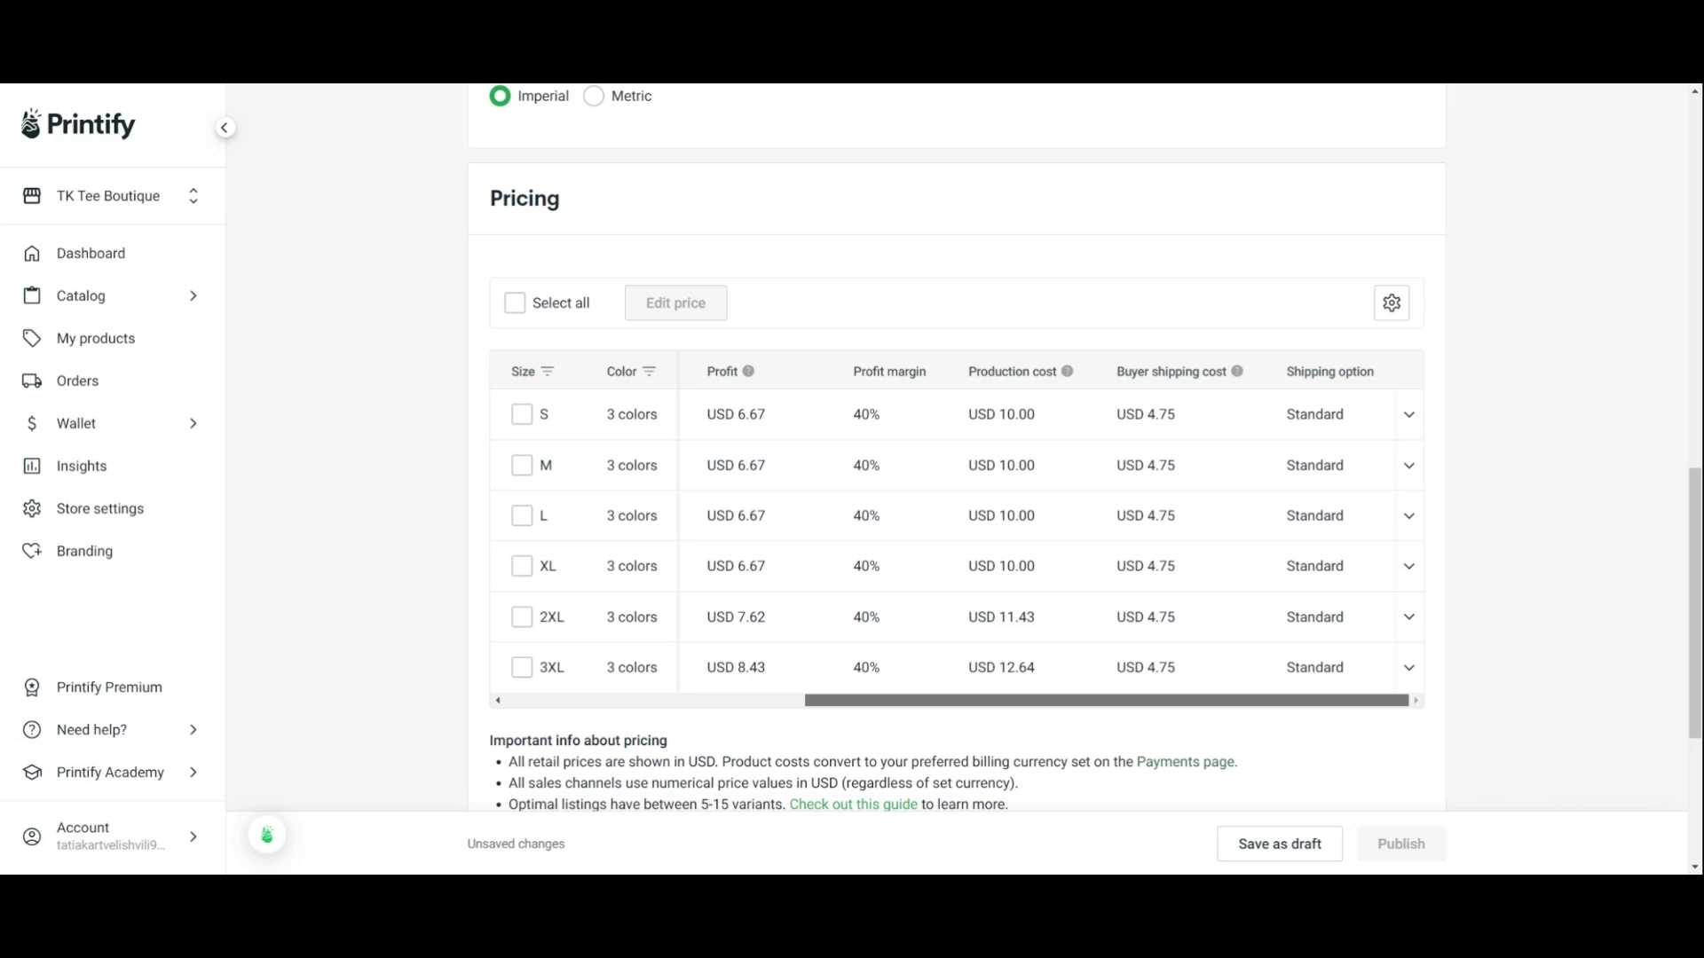
pyautogui.moveTo(1320, 700); pyautogui.dragTo(985, 734)
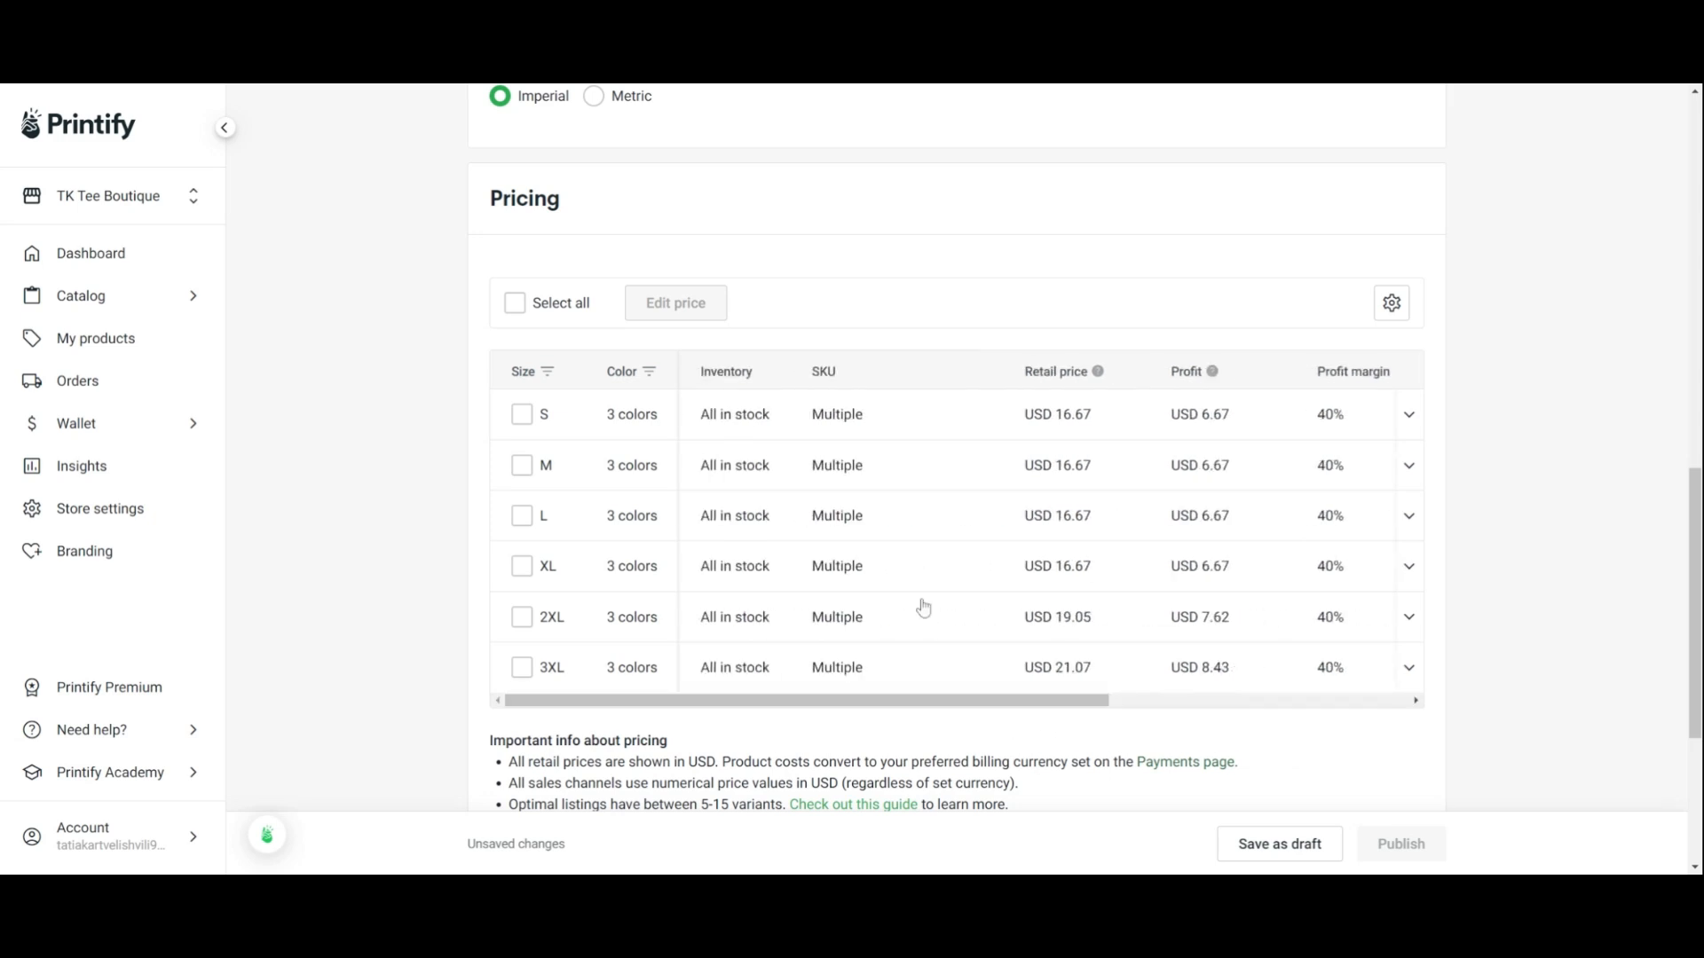
# Select all variants and examine the Edit price, Edit profit and Edit profit margin options without applying changes
pyautogui.click(515, 304)
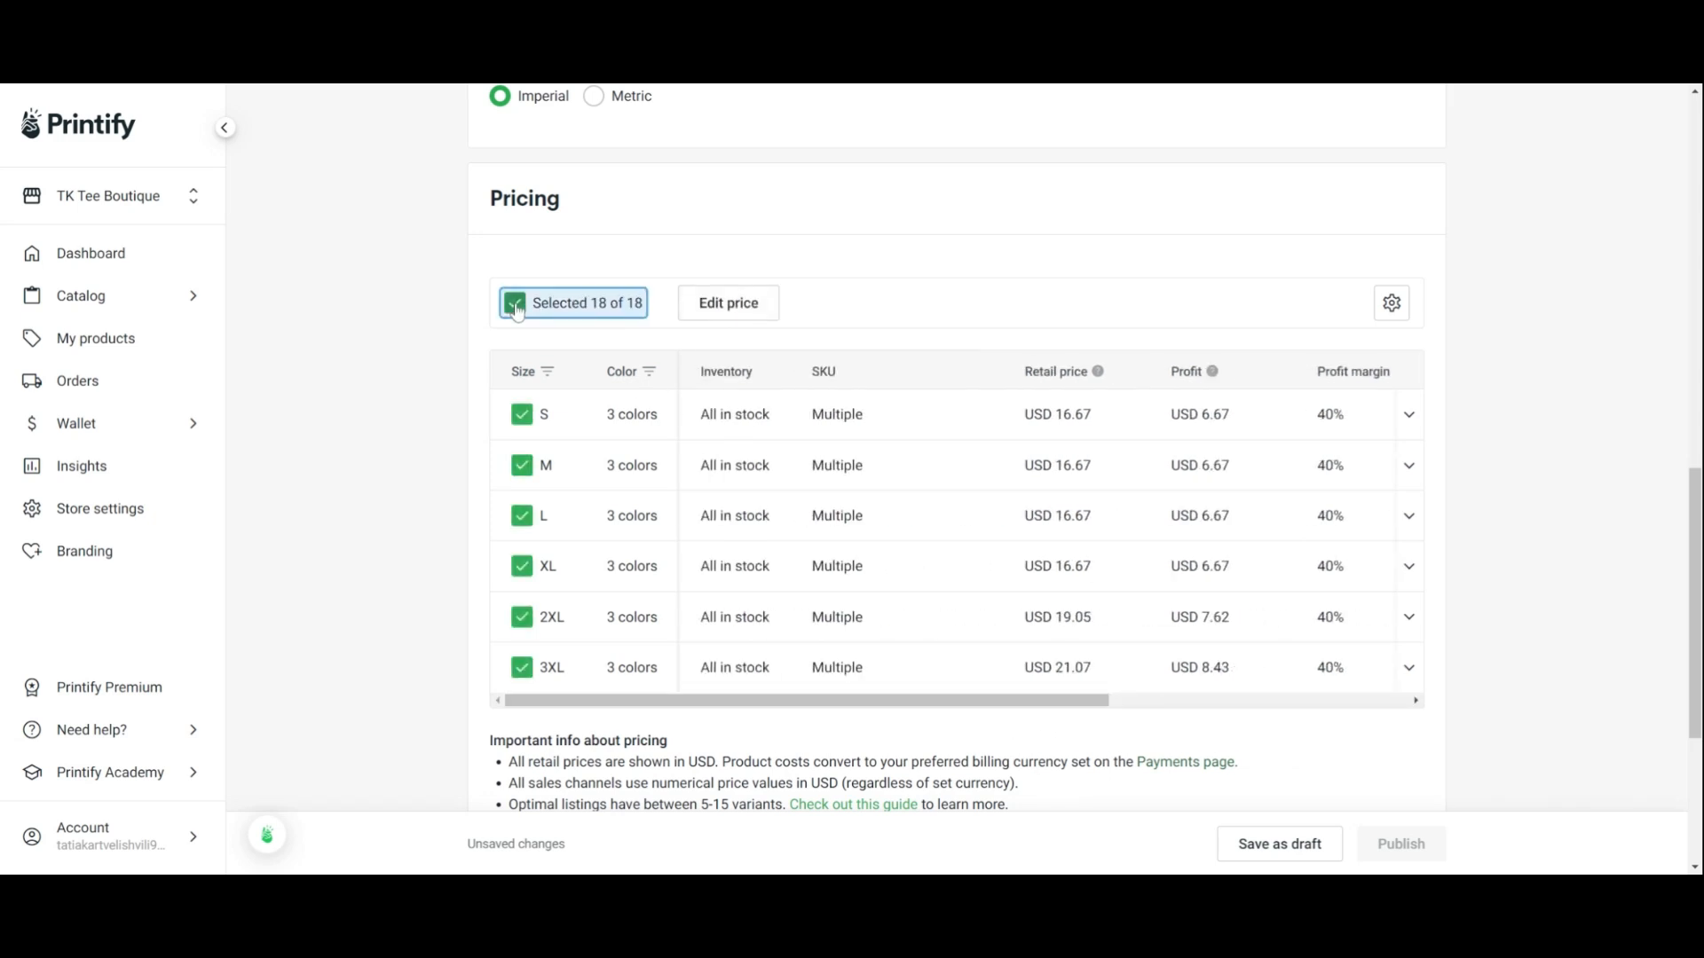
pyautogui.click(724, 307)
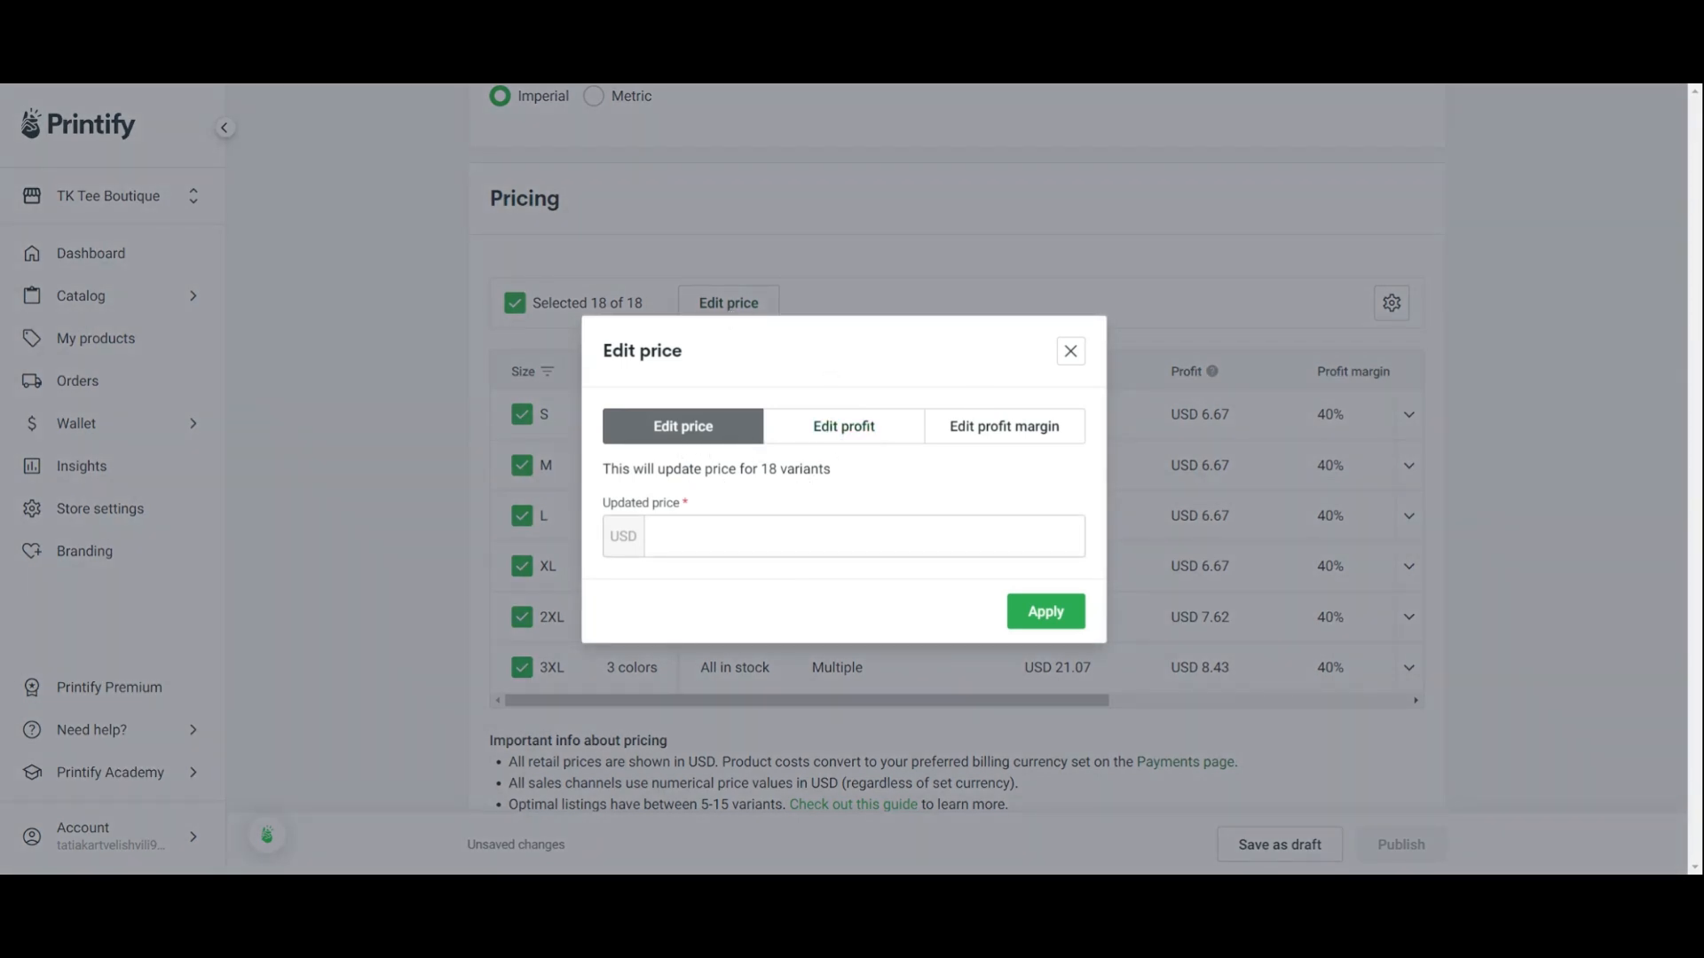
pyautogui.click(859, 440)
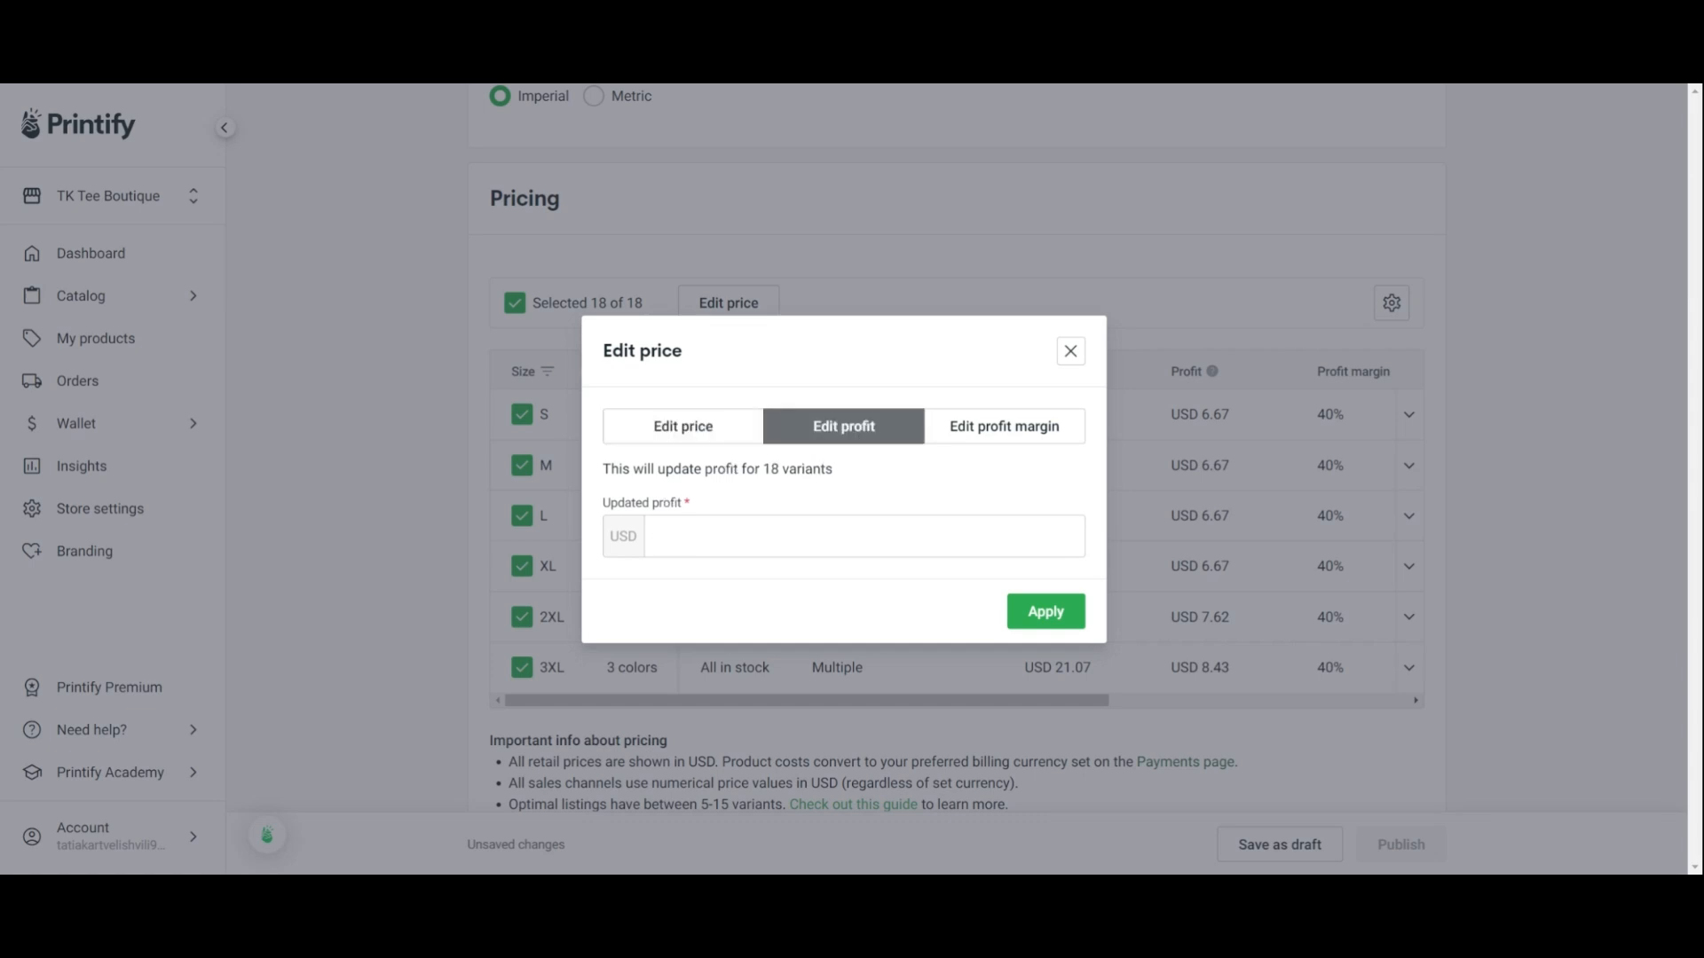
pyautogui.click(988, 433)
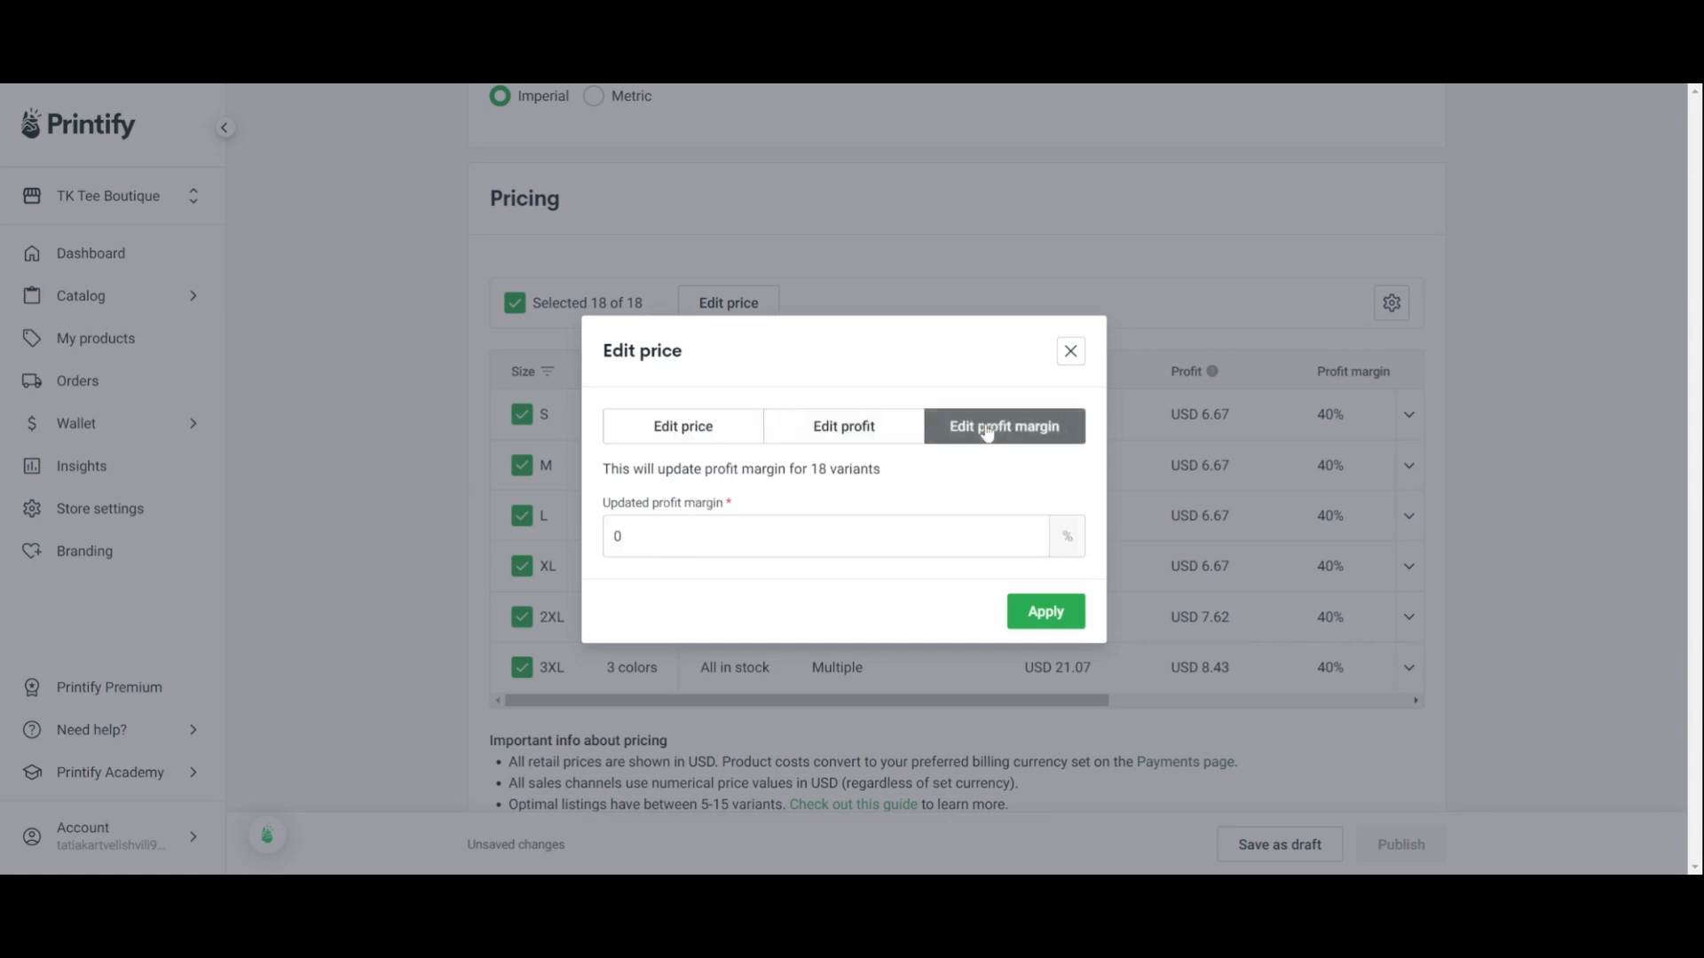
pyautogui.click(1070, 351)
pyautogui.scroll(-4, 1699, 659)
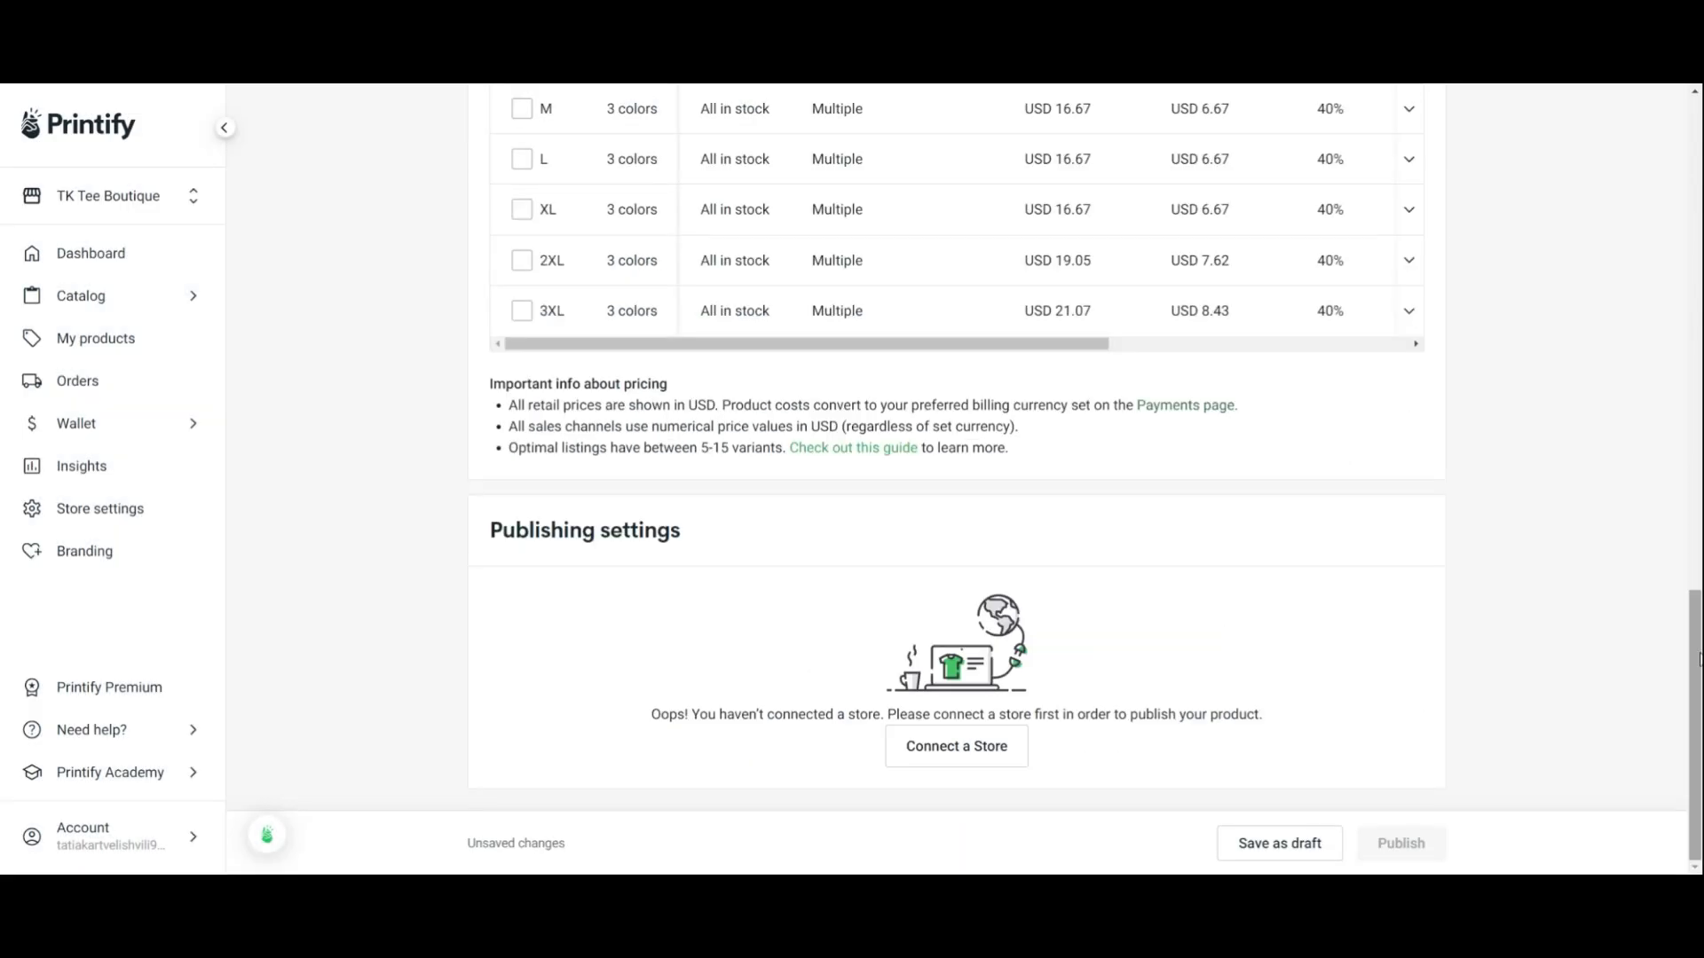